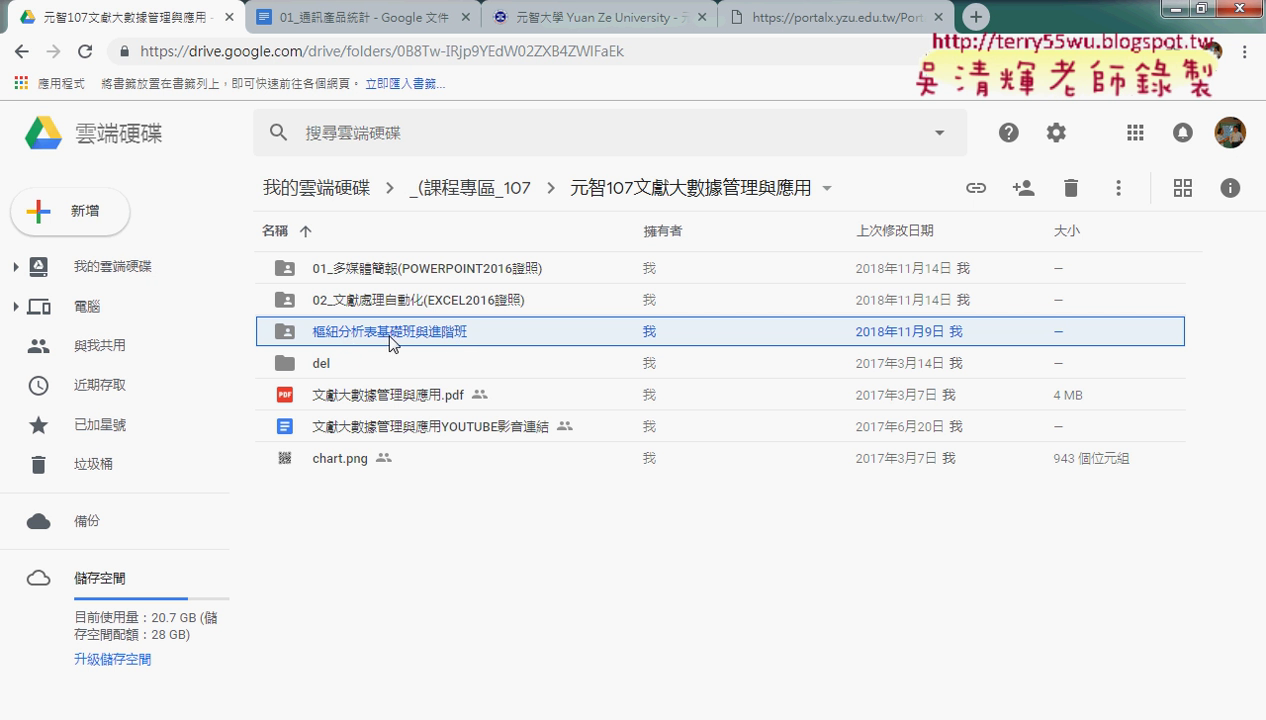
- Open the 樞紐分析表基礎班與進階班 folder in the course Drive
double_click(457, 337)
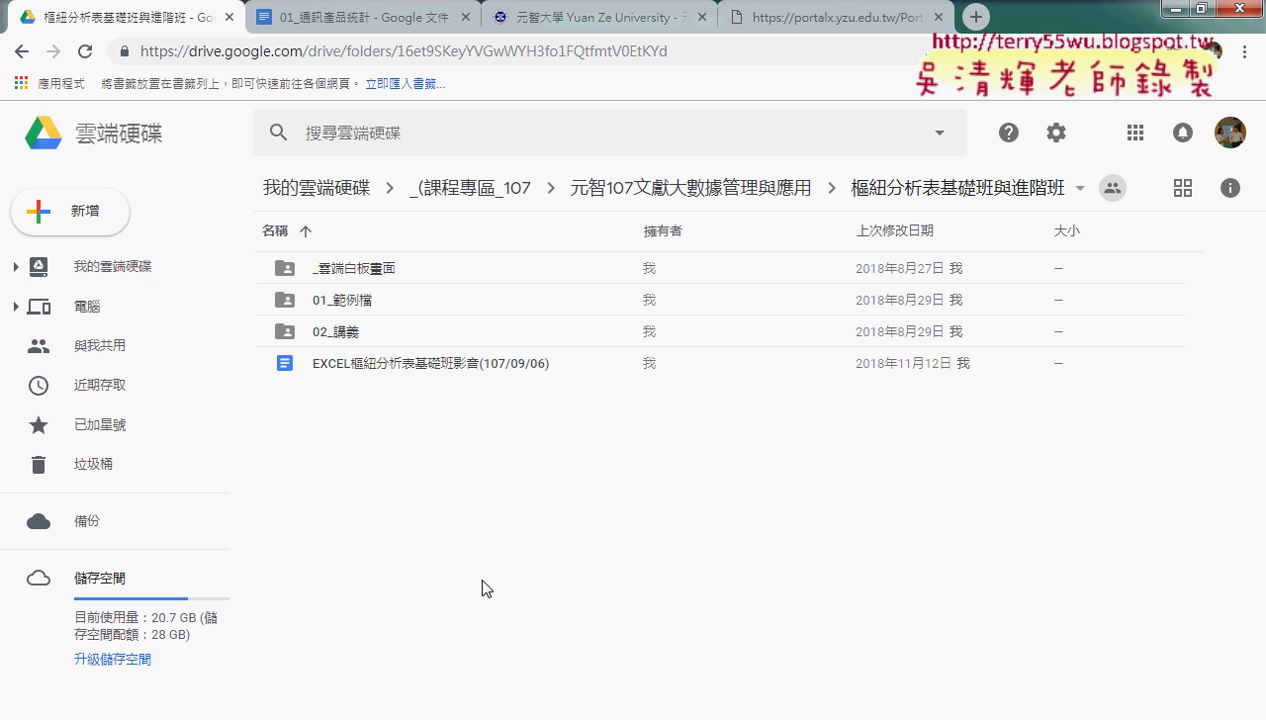
- Go from 01_範例檔 back to the parent 元智107文獻大數據管理與應用 folder
click(357, 301)
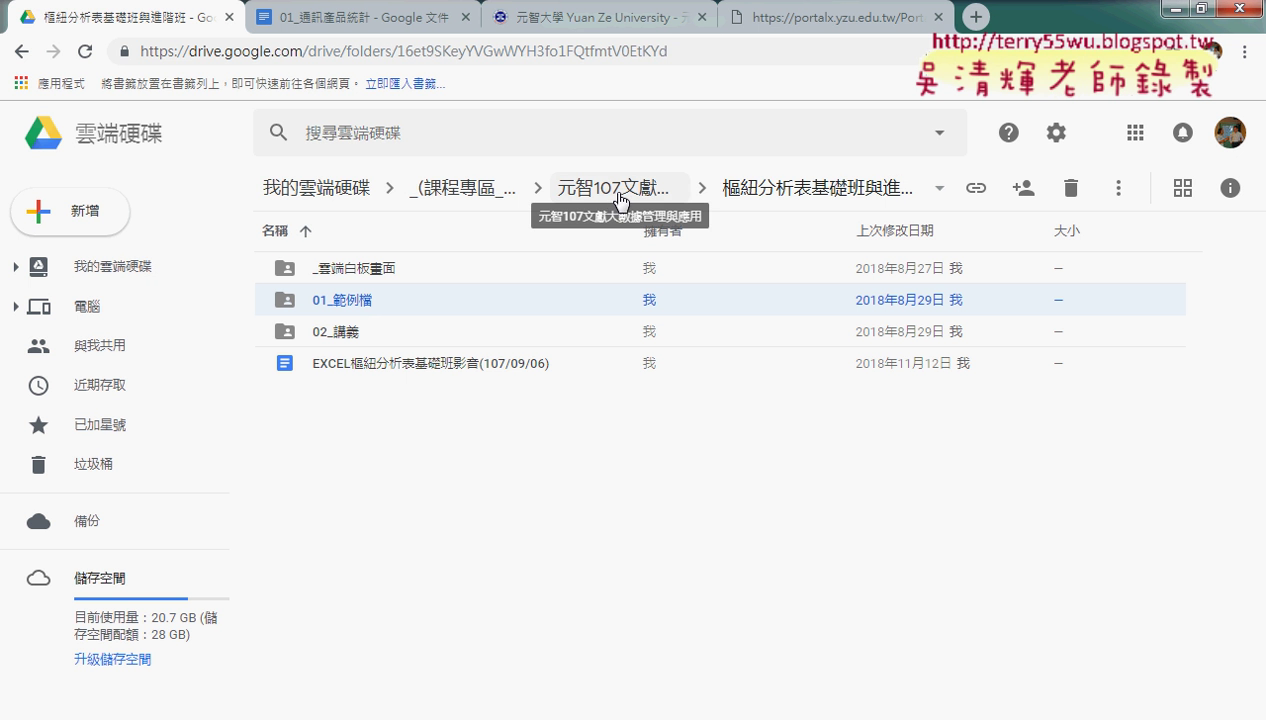
click(21, 51)
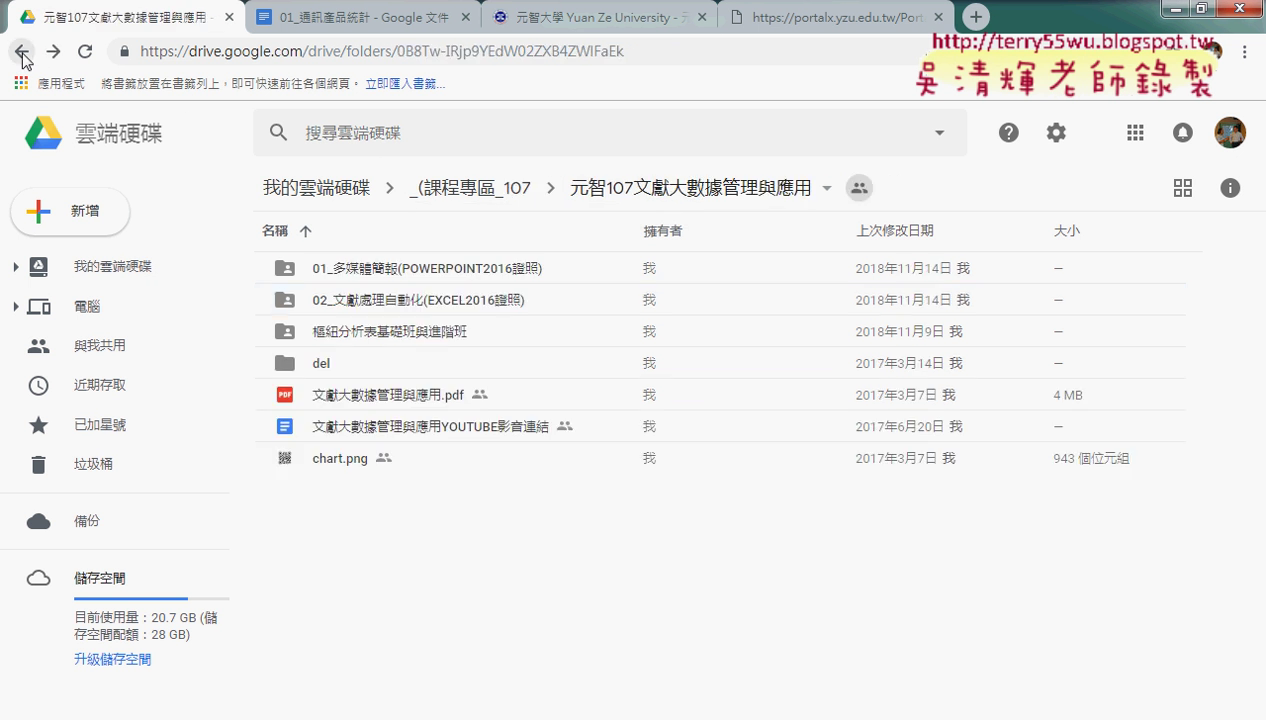
click(296, 53)
- Load the gg.gg/ppt2excel short link and open the 樞紐分析表基礎班與進階班 folder
text(gg)
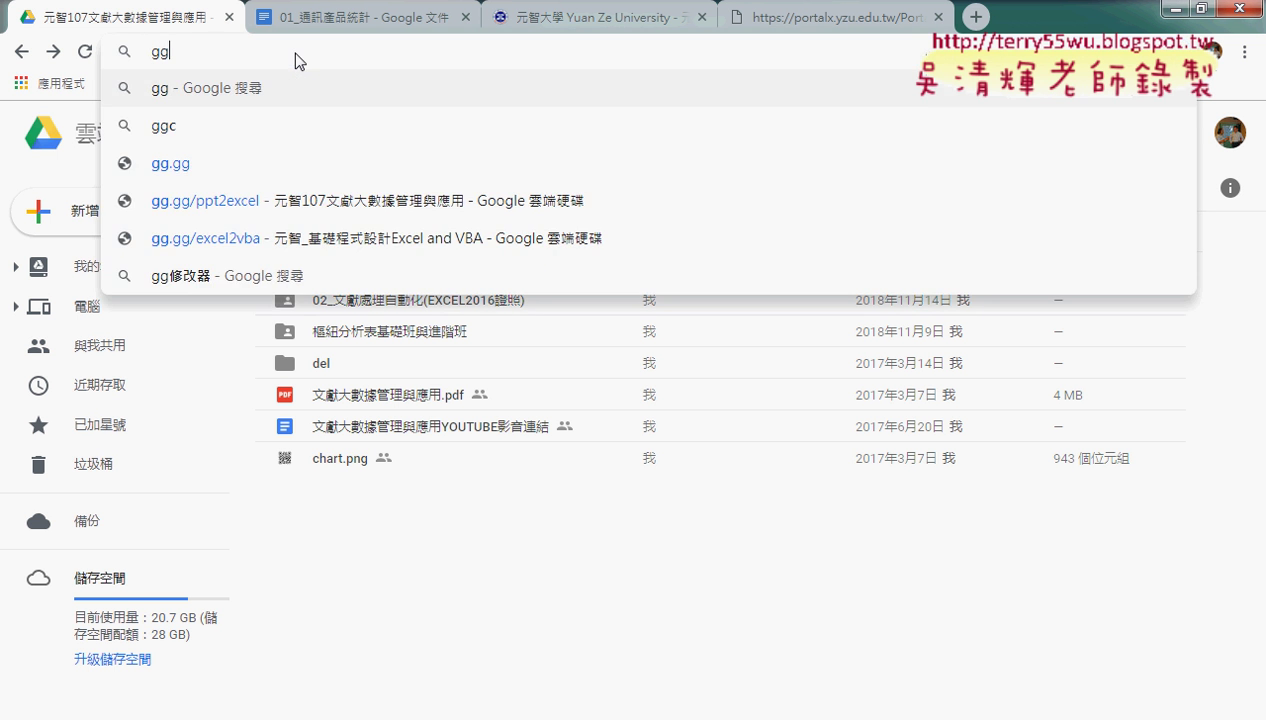
text(.)
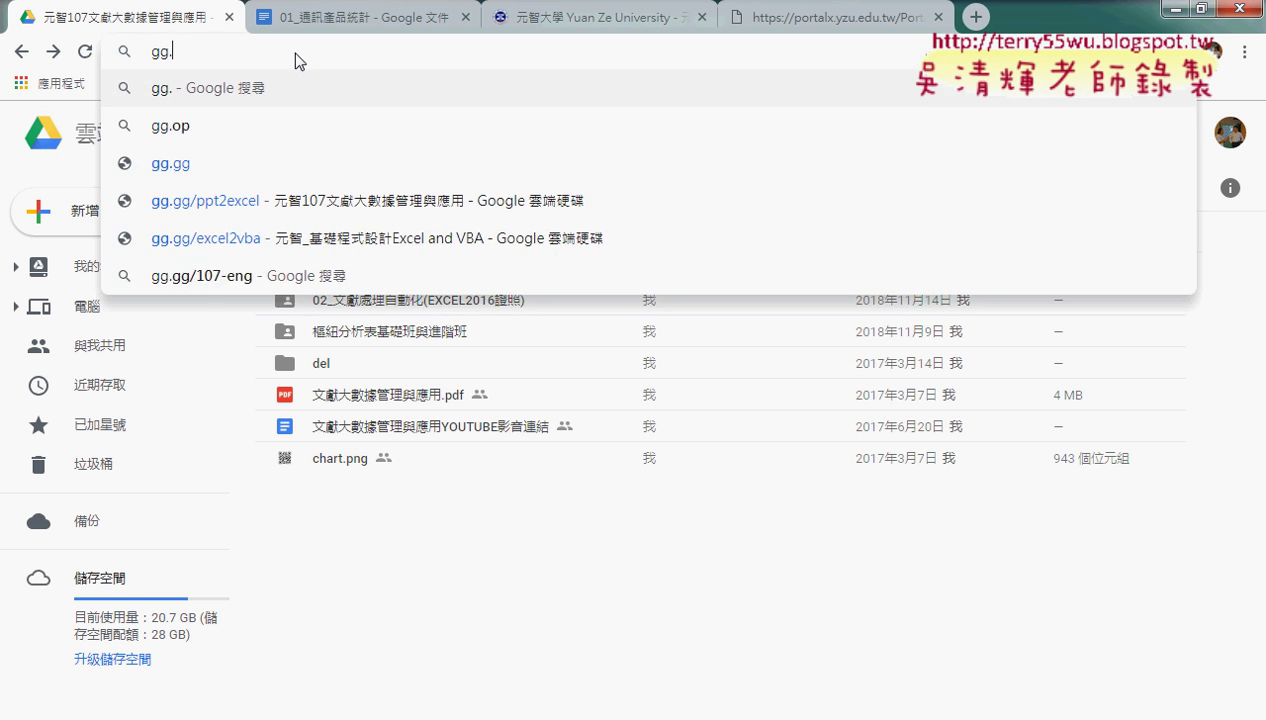
text(gg)
key(Down)
key(Down)
key(Up)
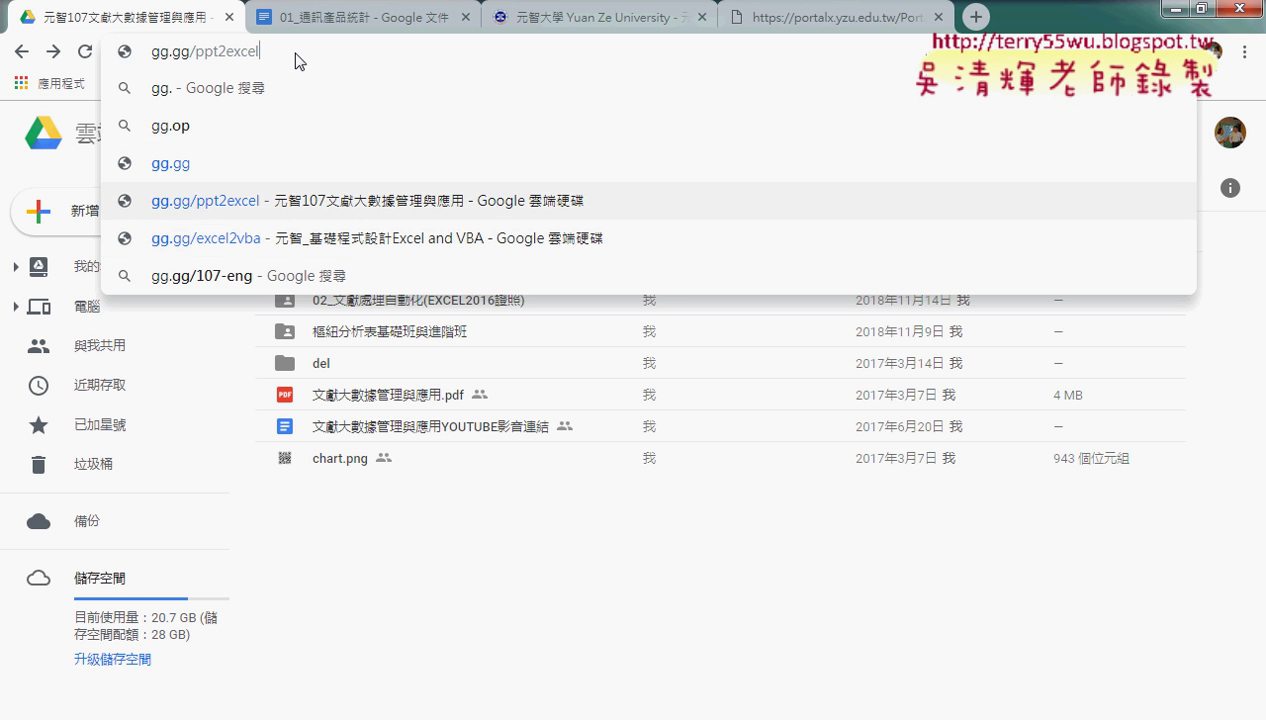
key(Return)
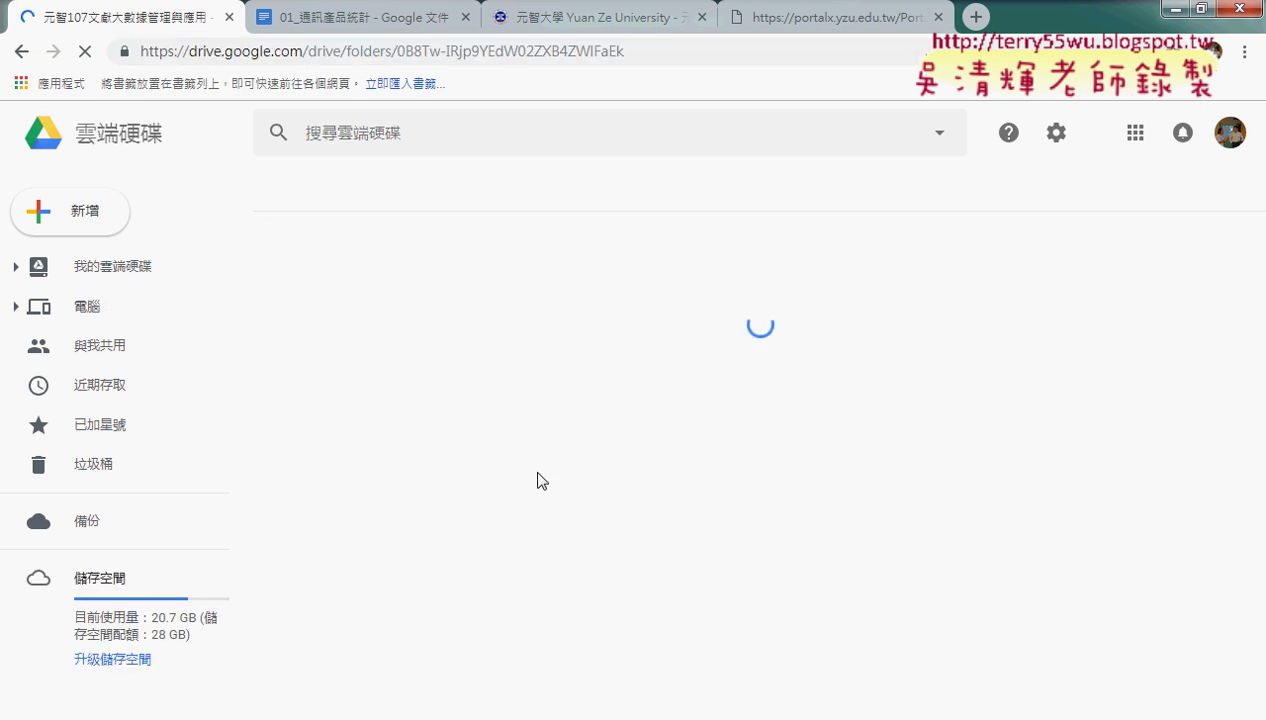
double_click(443, 336)
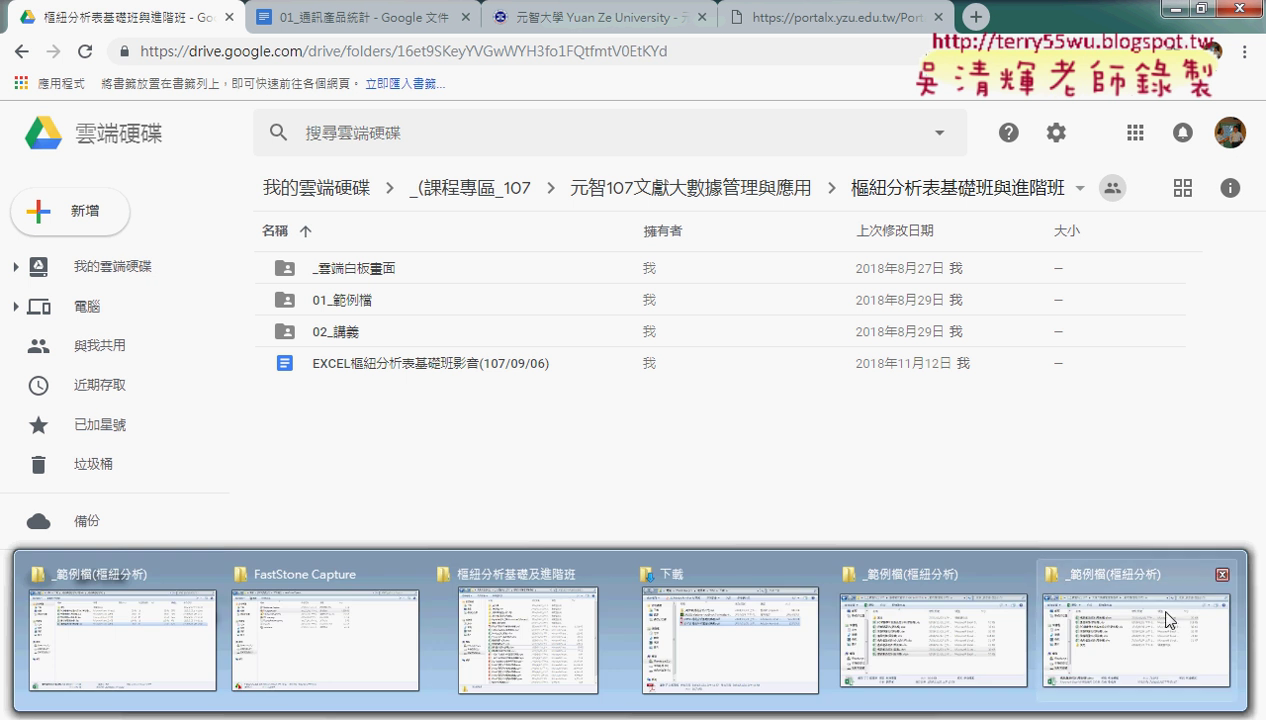
- Open 通訊產品統計(原始檔).xlsm from the _範例檔(樞紐分析) Explorer window
click(1165, 610)
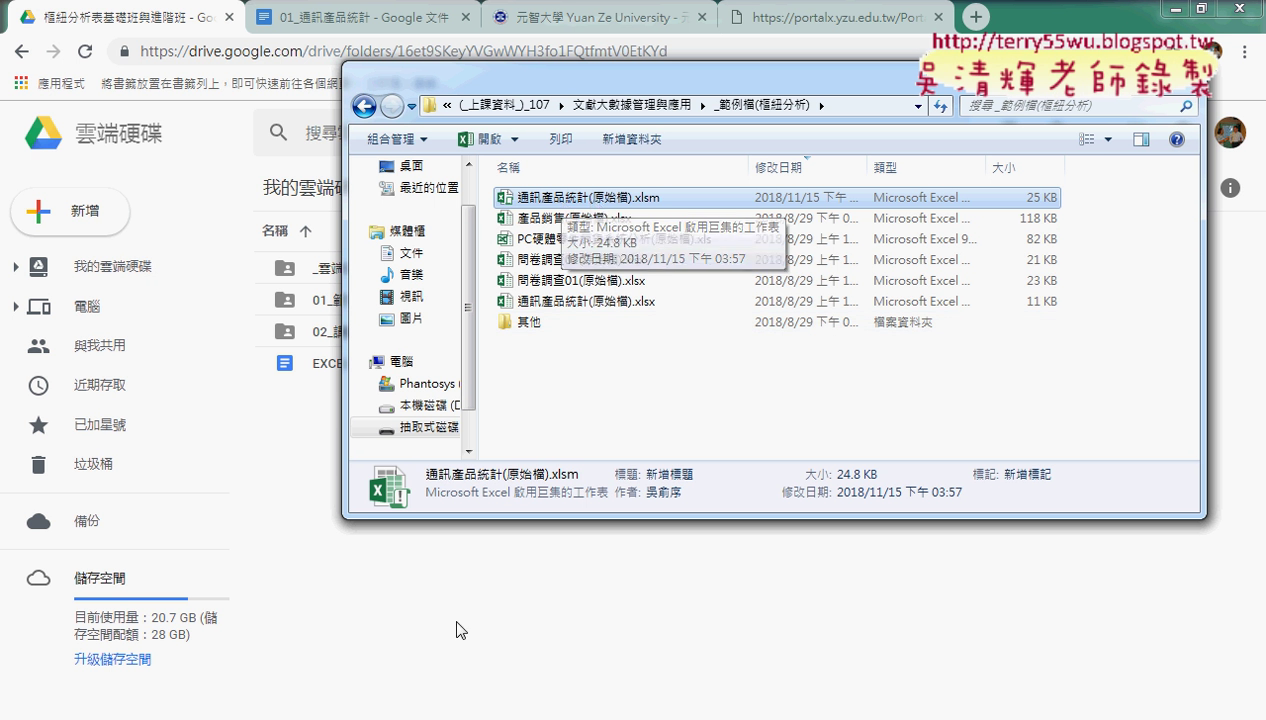
double_click(597, 199)
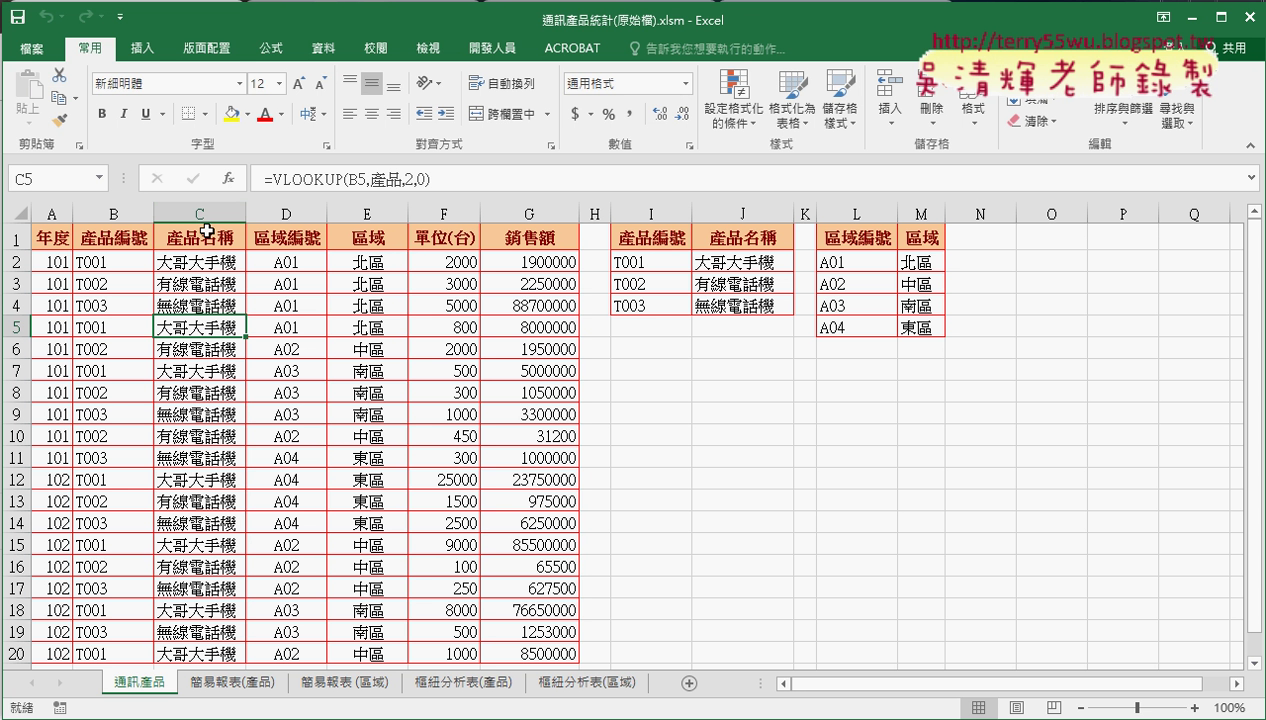
- Check the 產品 range I2:J4, then delete the product names in C2:C20
click(205, 217)
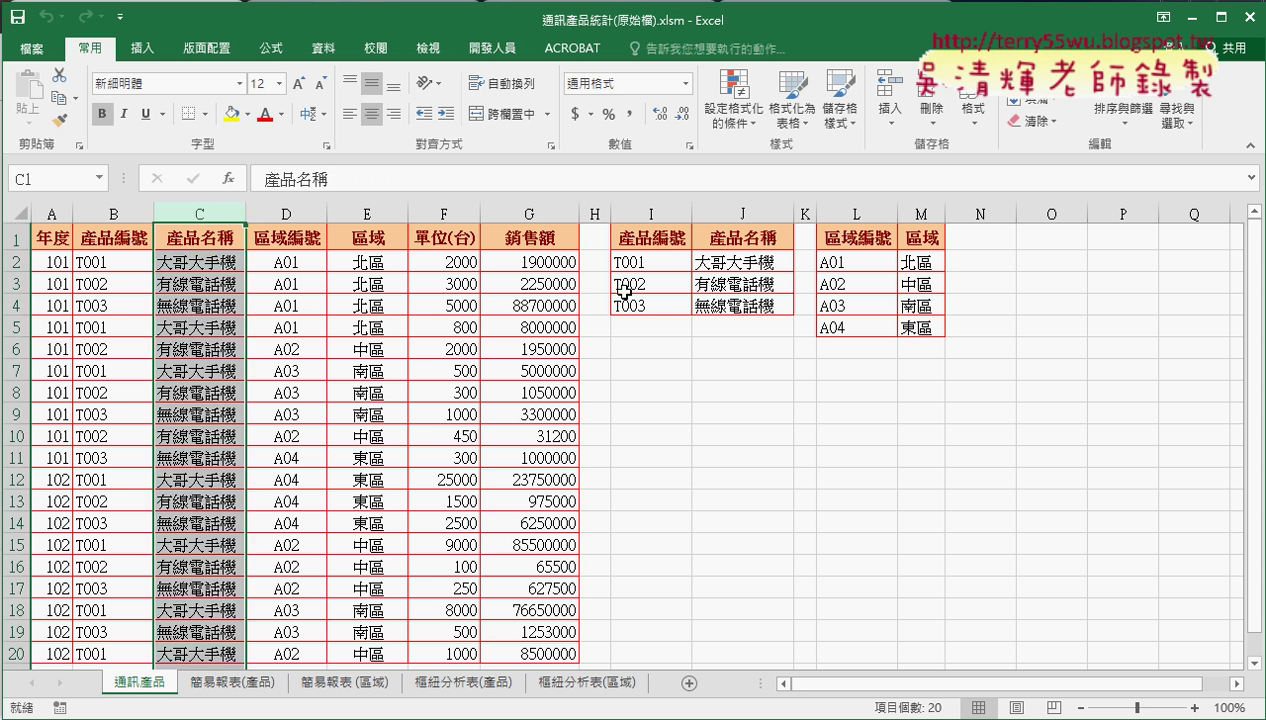
drag(620, 262, 745, 308)
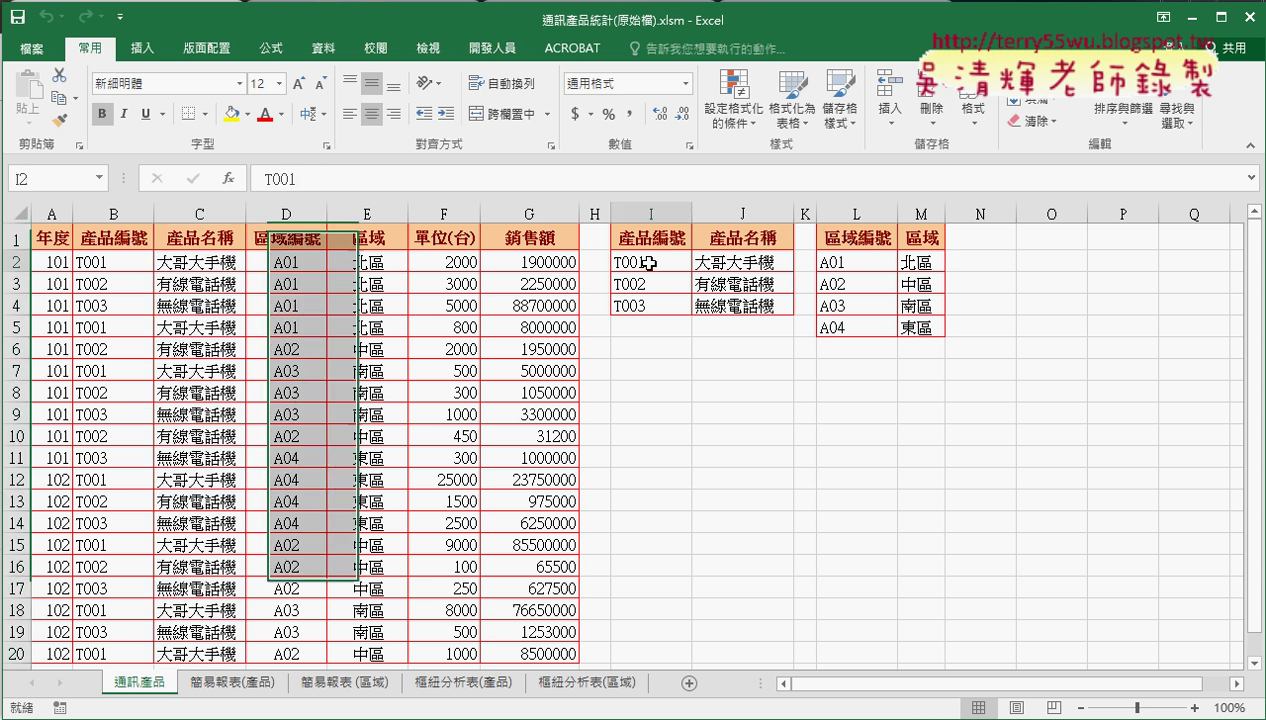
click(200, 214)
click(210, 264)
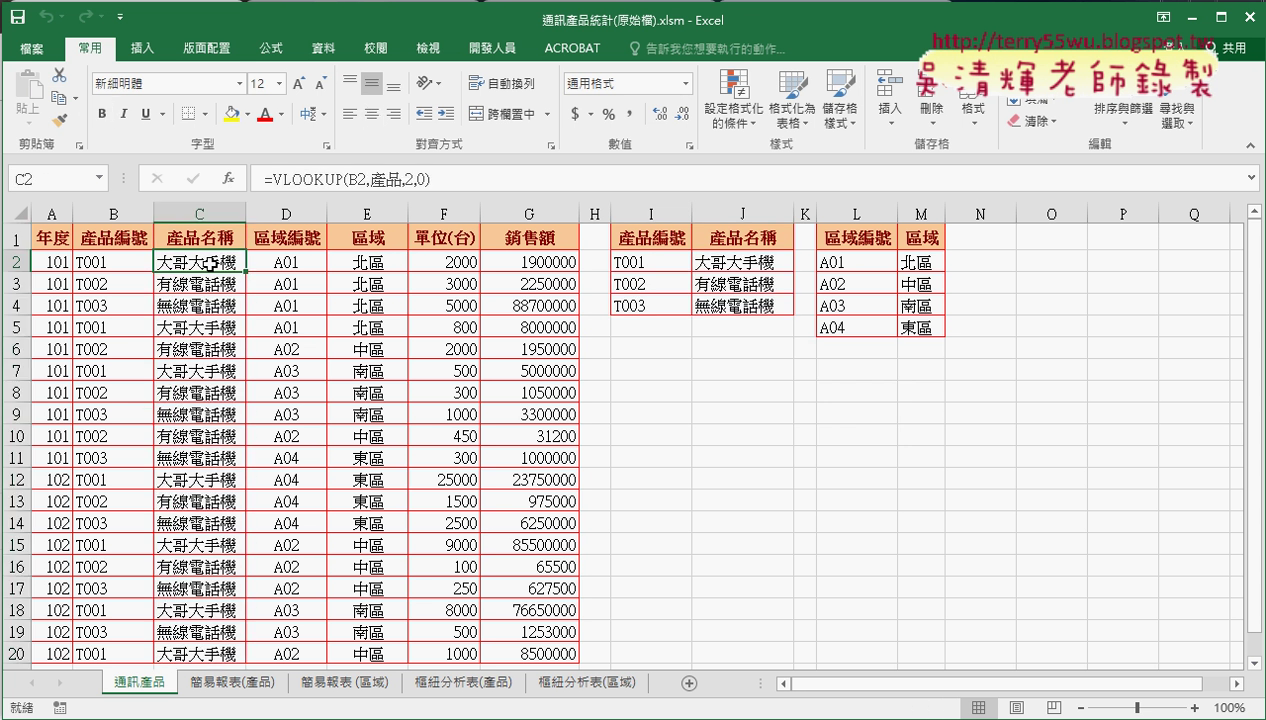
drag(210, 264, 200, 652)
key(Delete)
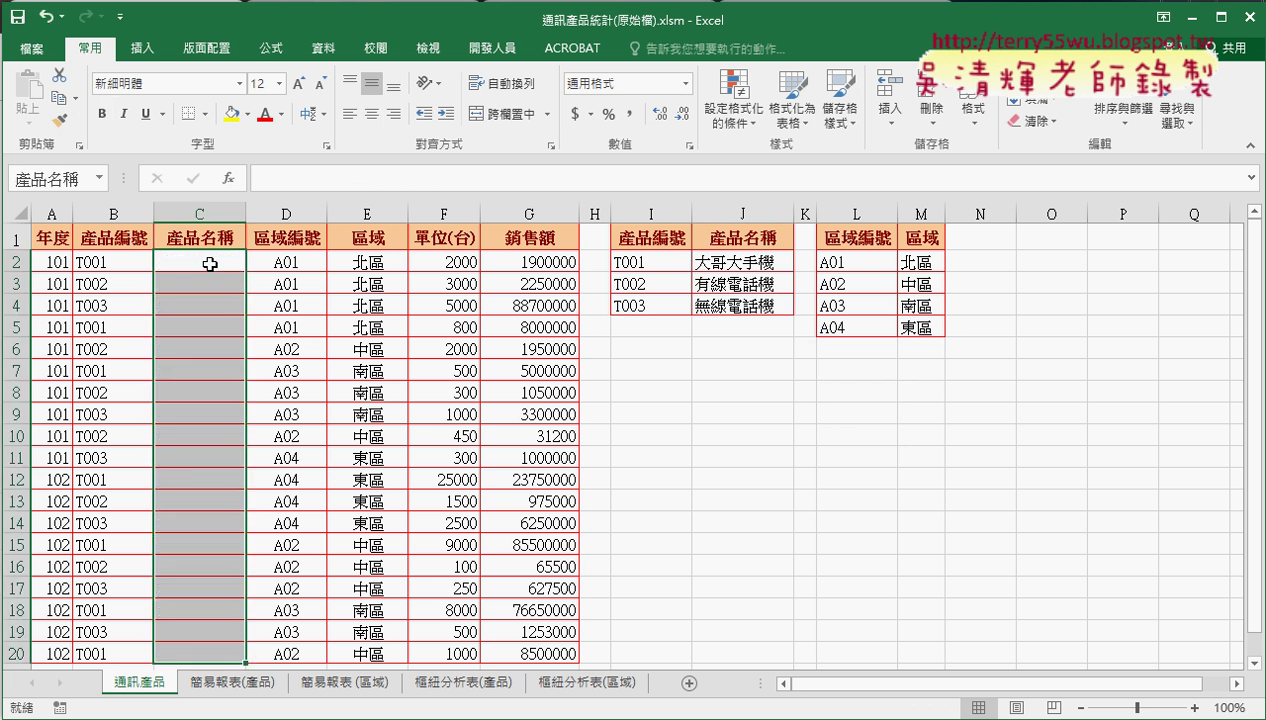
click(210, 264)
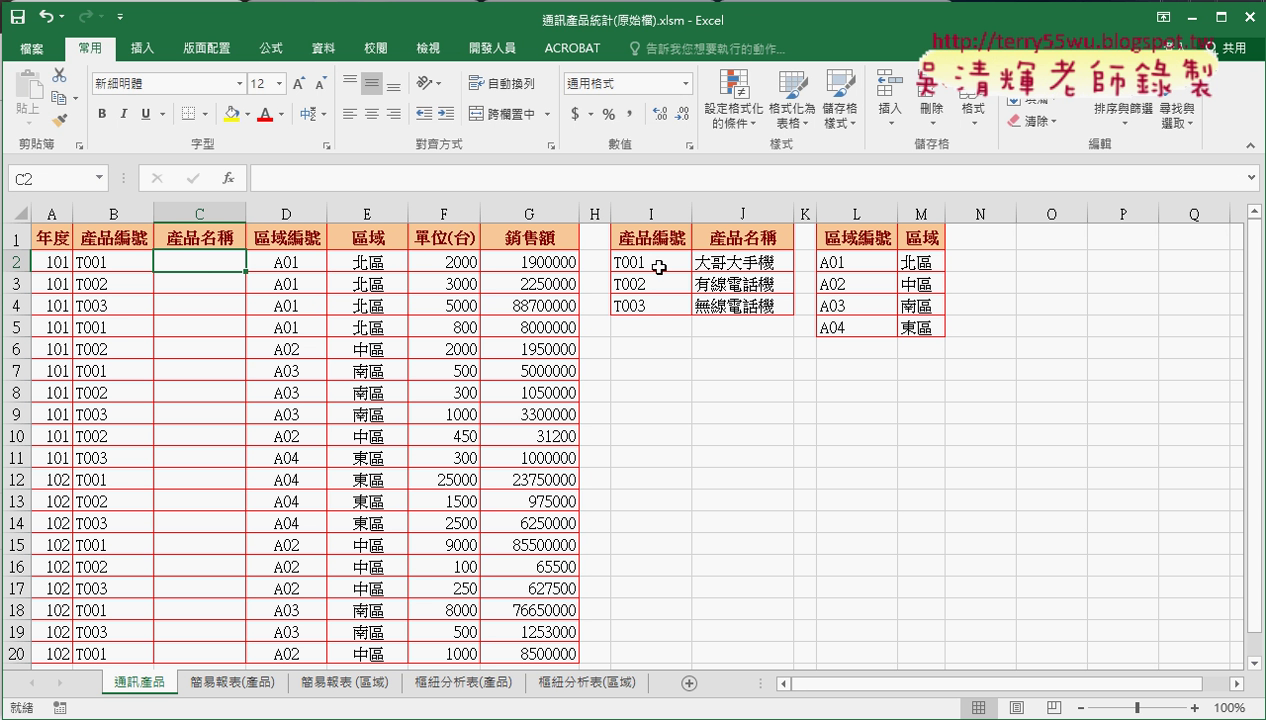
drag(659, 267, 740, 305)
click(186, 261)
- Insert a VLOOKUP function into C2 from the Lookup & Reference category
click(228, 178)
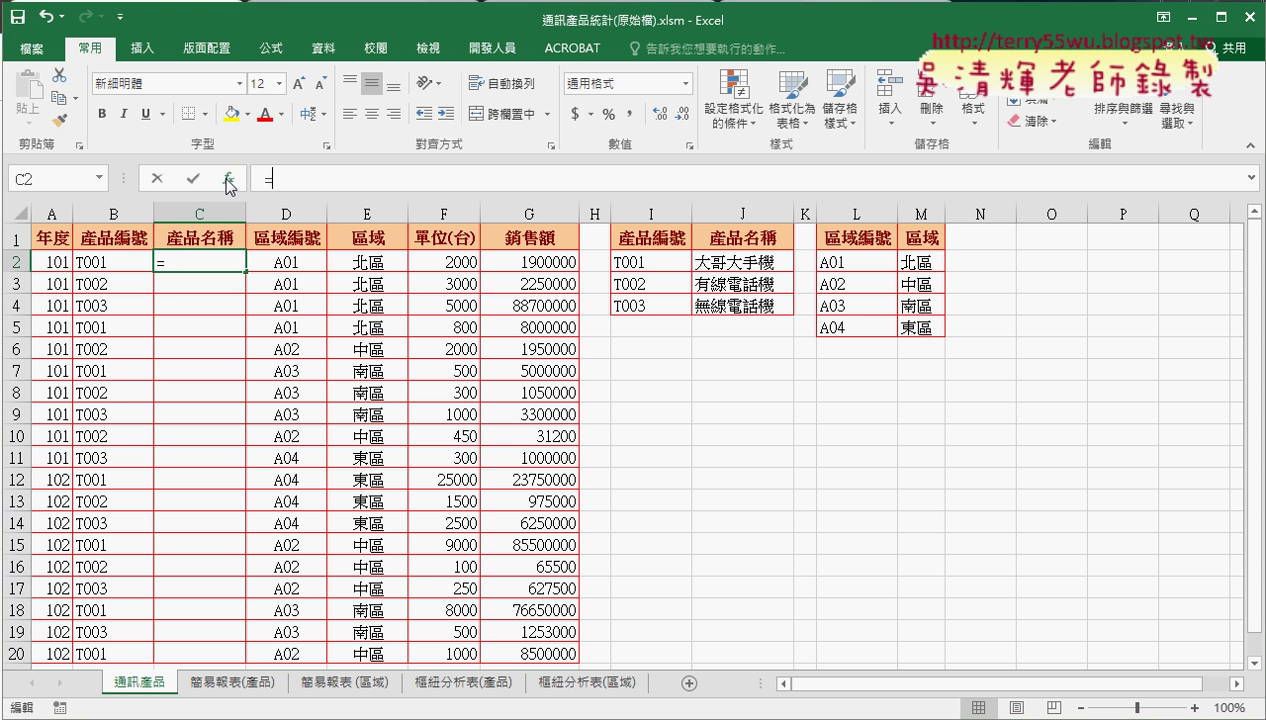
click(686, 219)
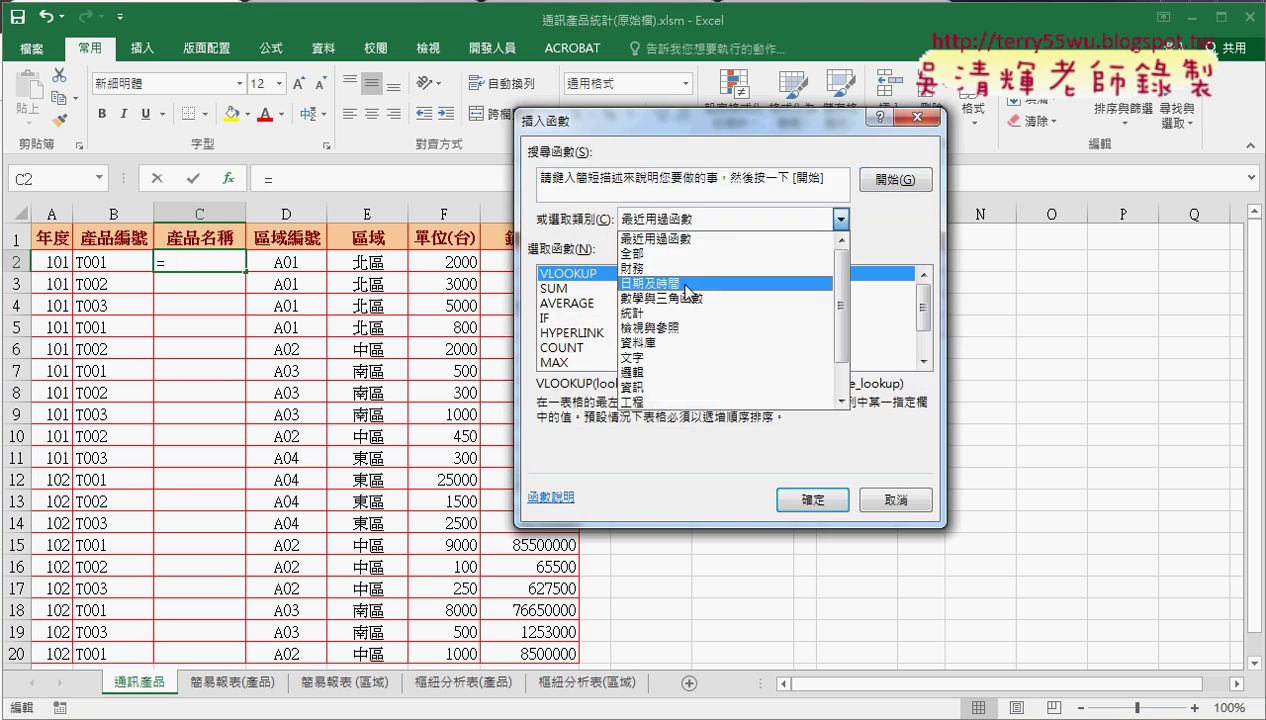
click(800, 327)
drag(925, 297, 925, 340)
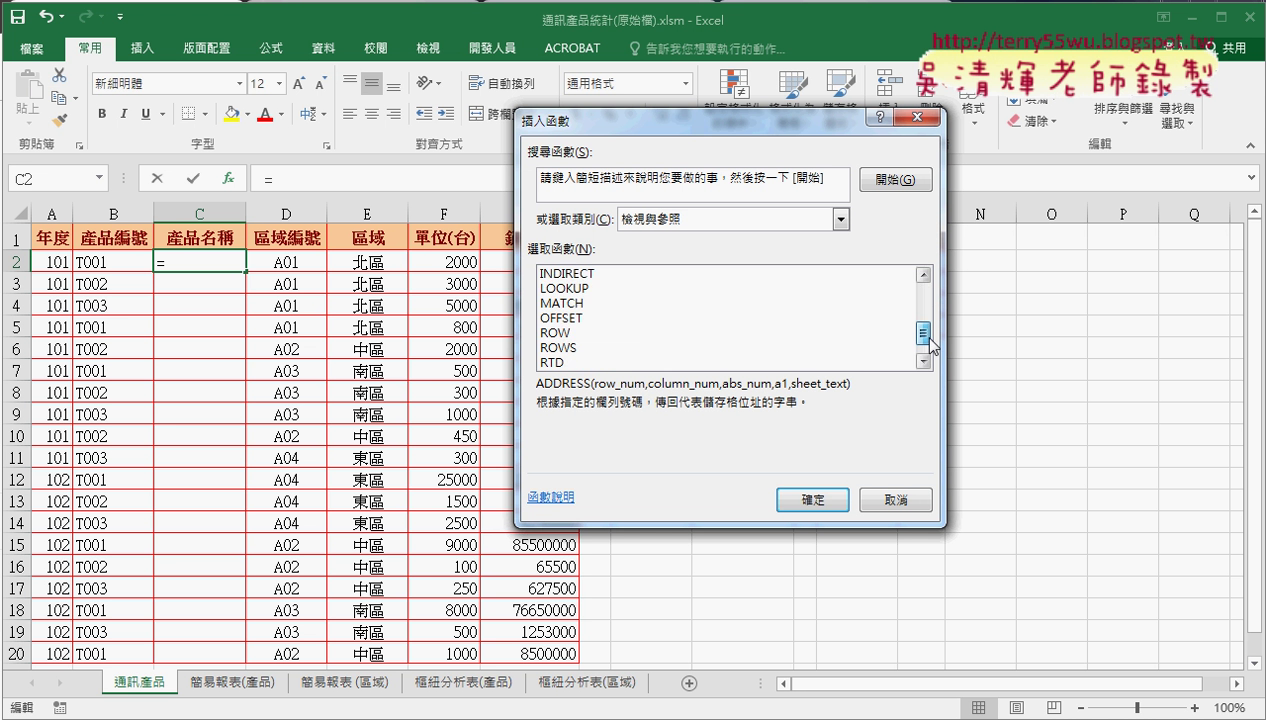
click(628, 362)
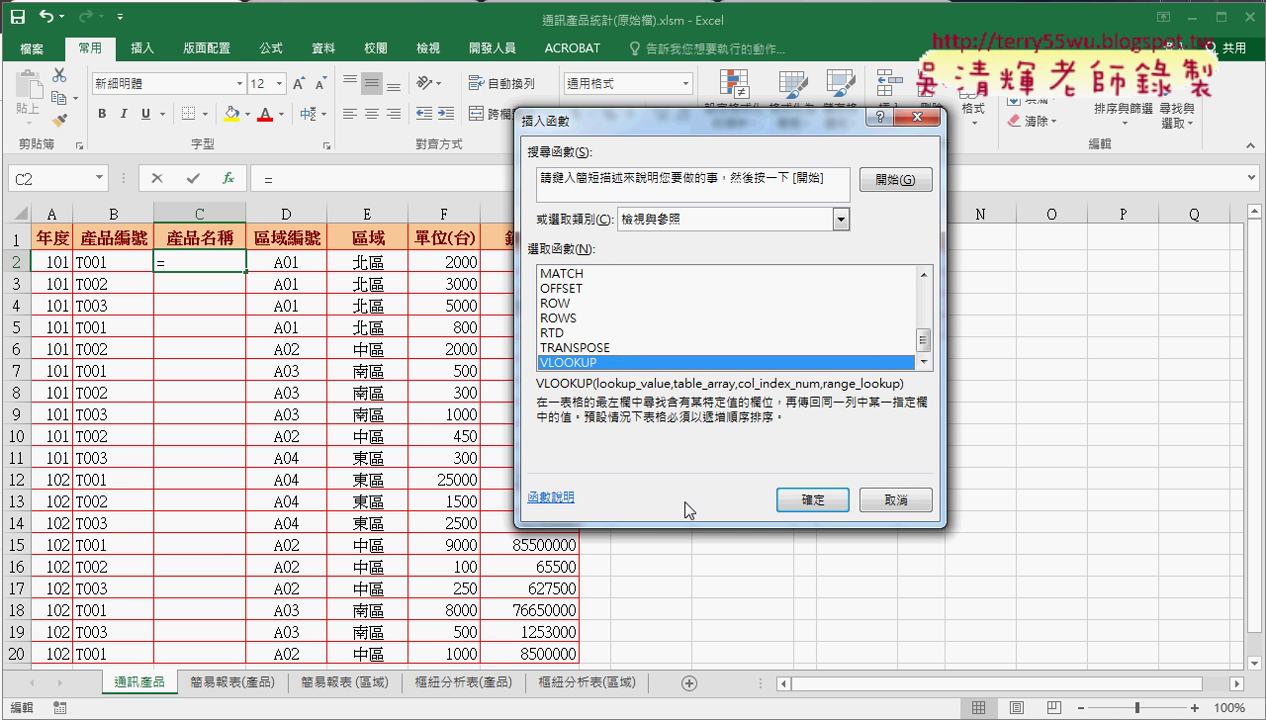
click(810, 499)
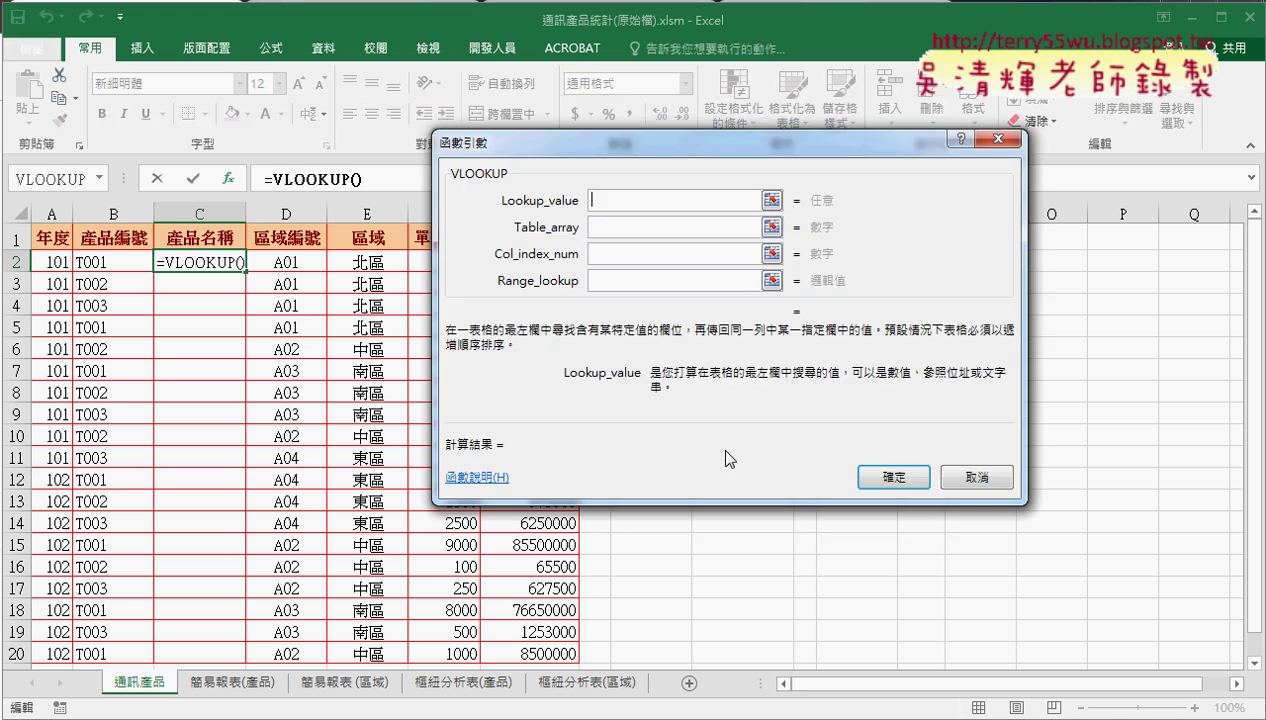
- Set B2 as the lookup value and the 產品 named range as the table array
click(115, 257)
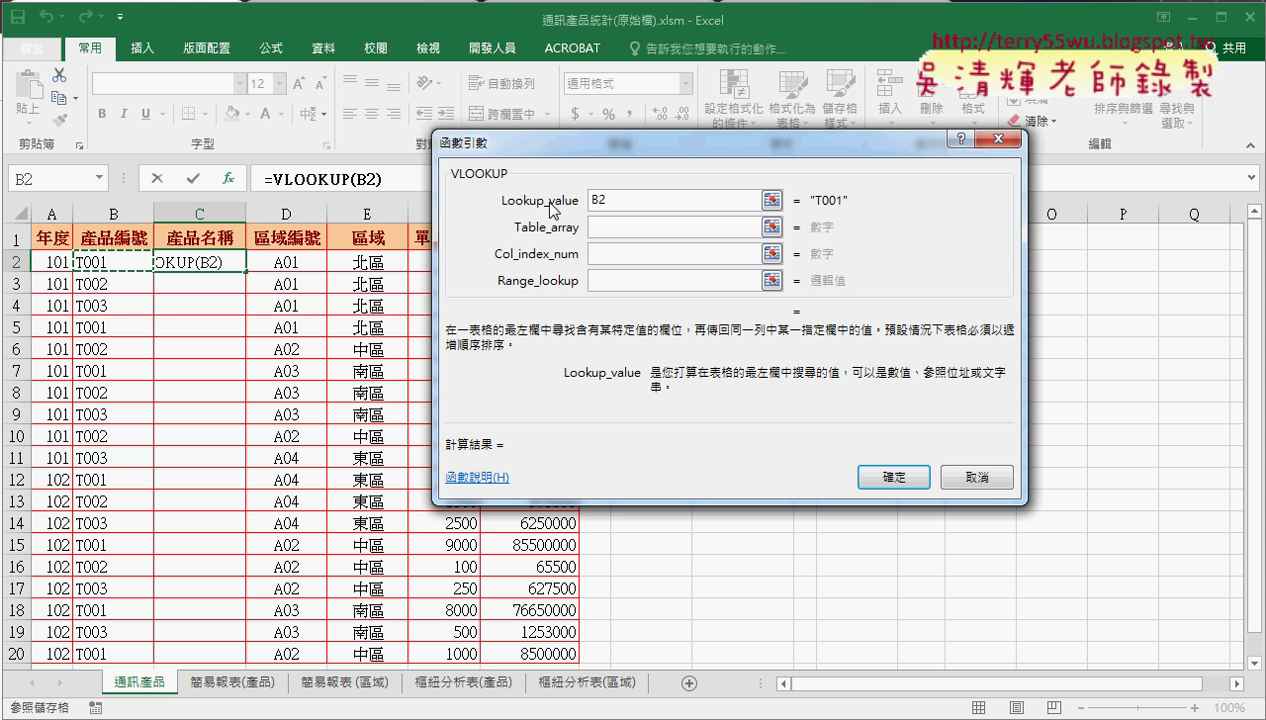
click(645, 230)
drag(643, 161, 455, 378)
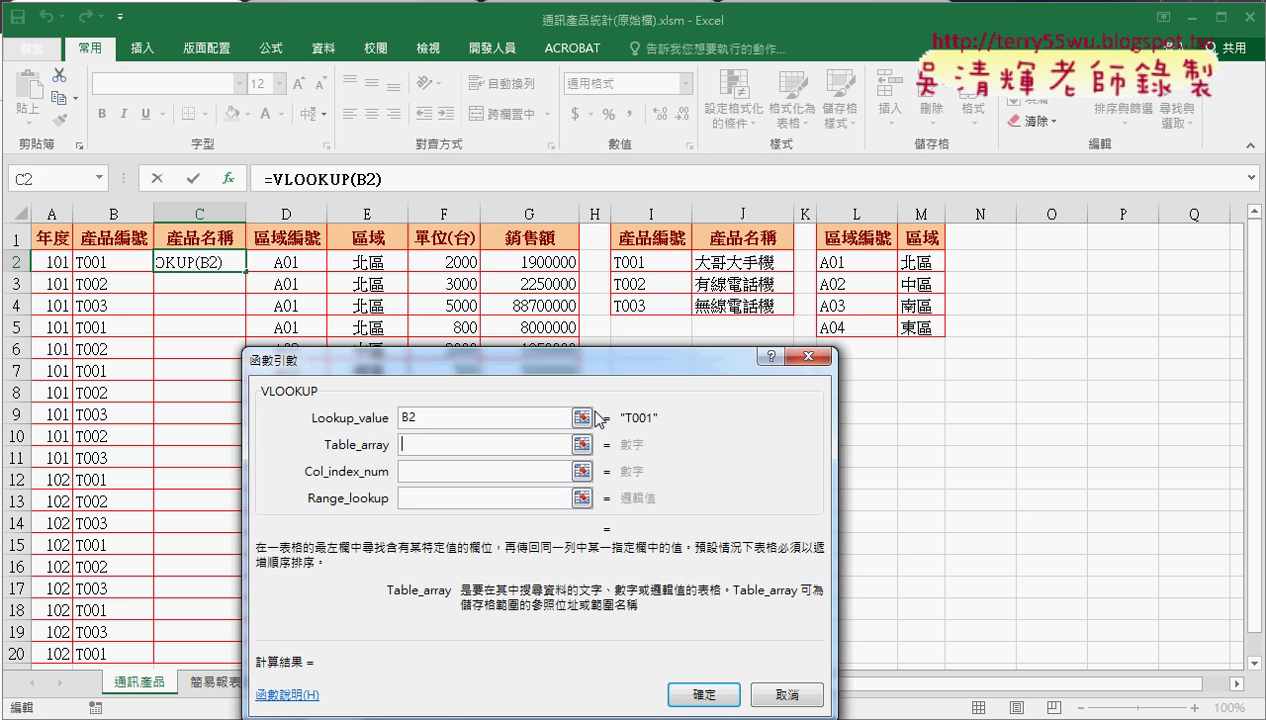
key(F3)
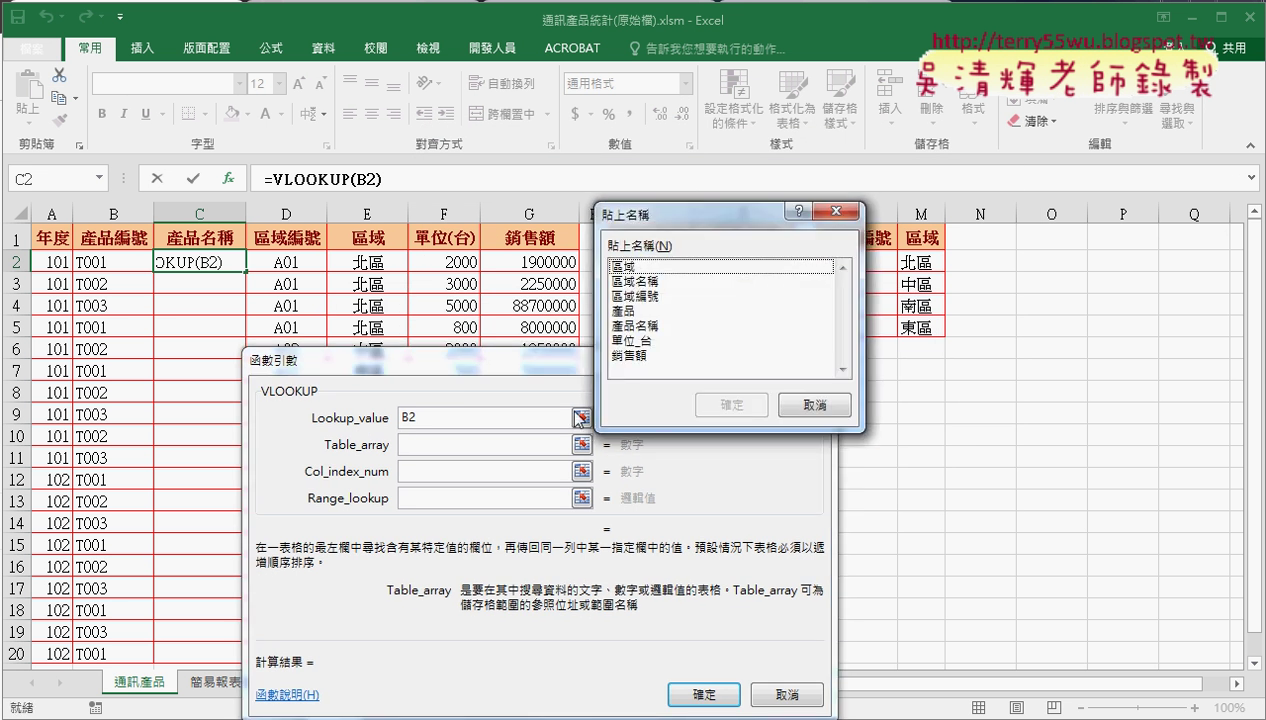
drag(687, 221, 723, 356)
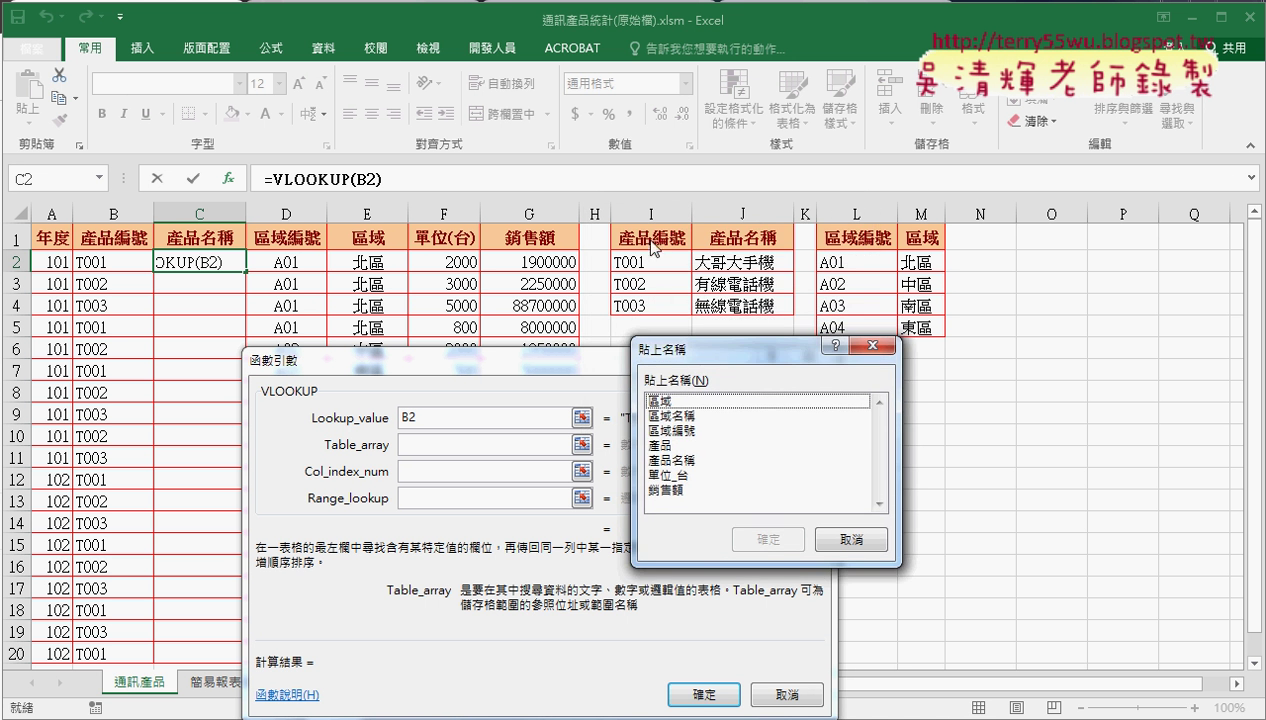
click(672, 450)
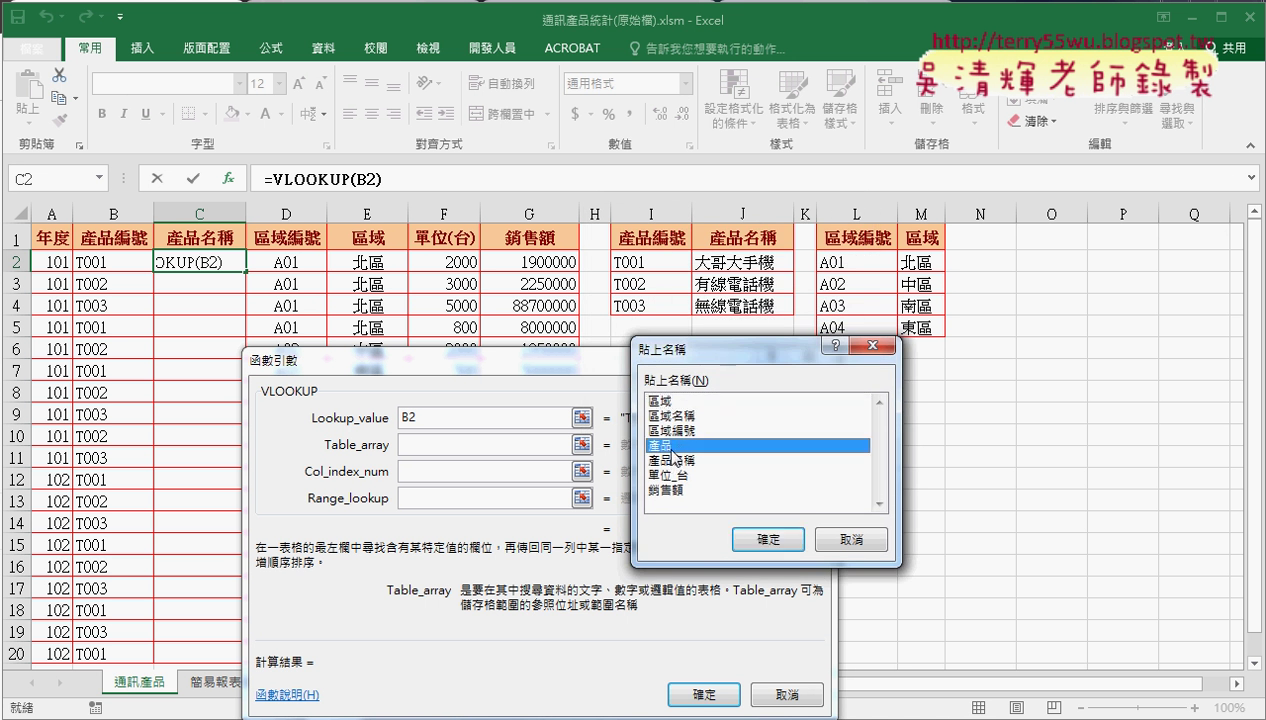
click(756, 537)
click(425, 472)
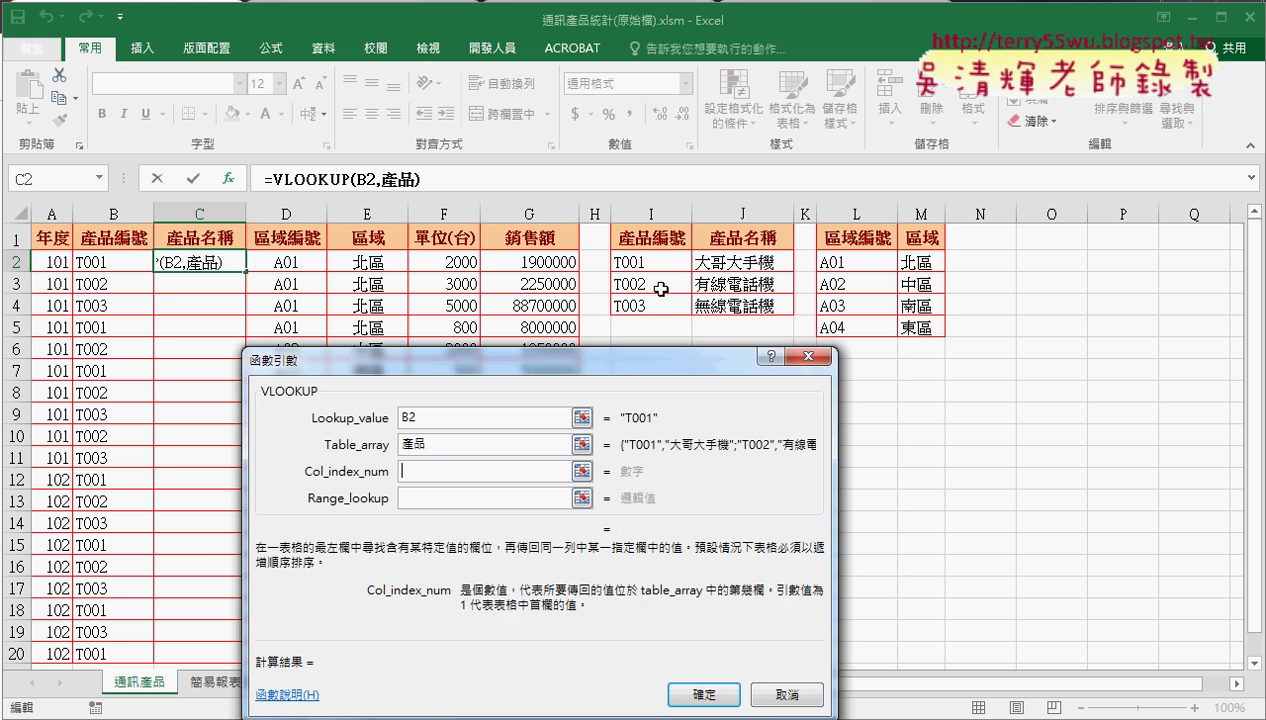
- Use column 2 with exact match 0, then fill =VLOOKUP(B2,產品,2,0) down to C20
text(2)
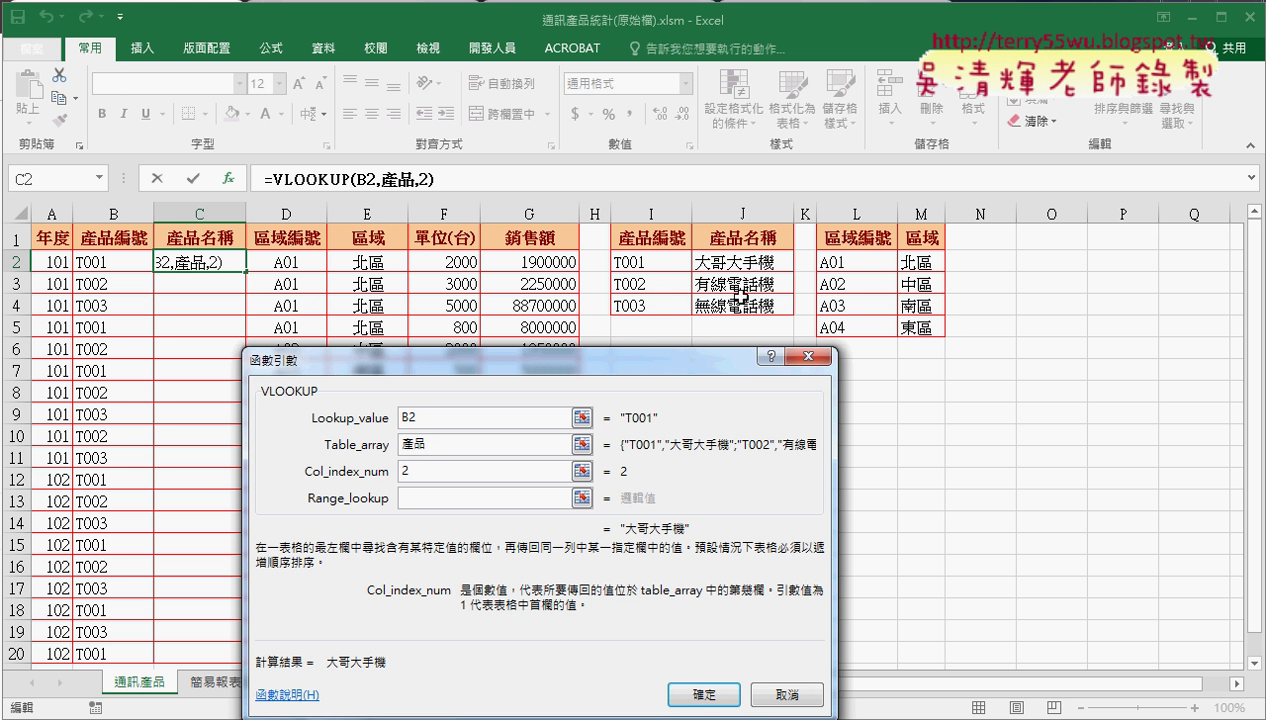
key(Tab)
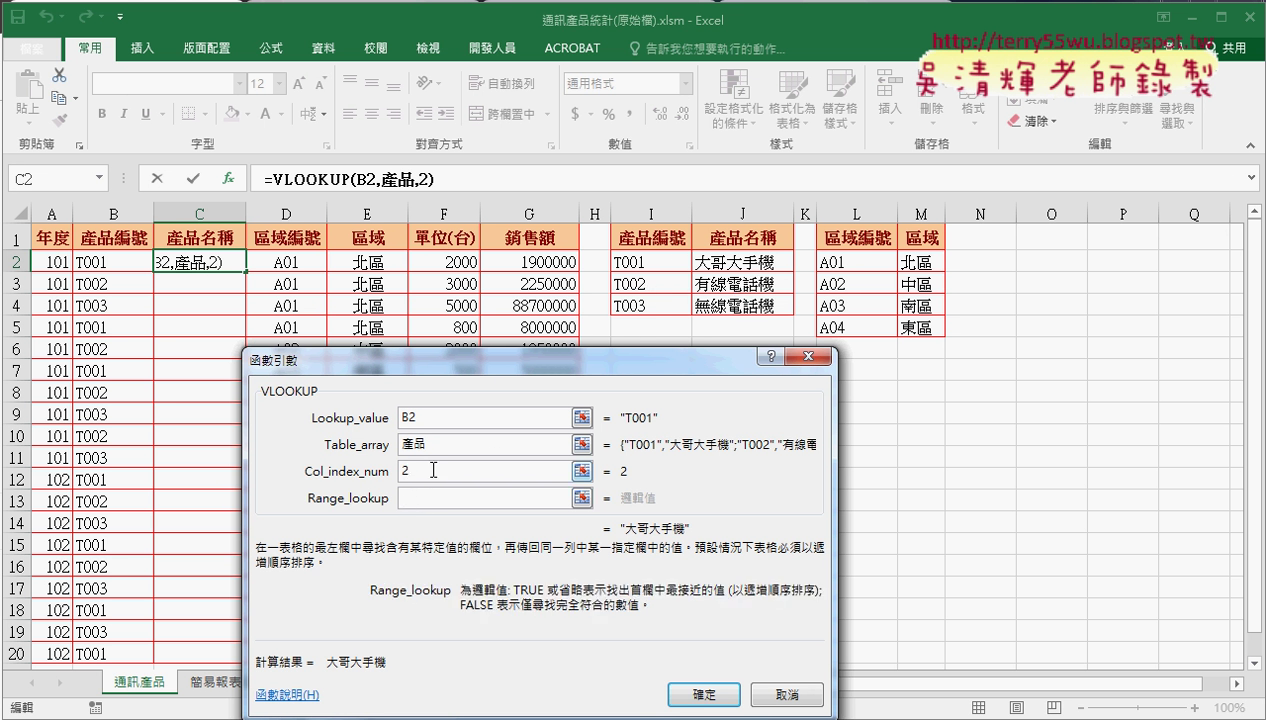
text(0)
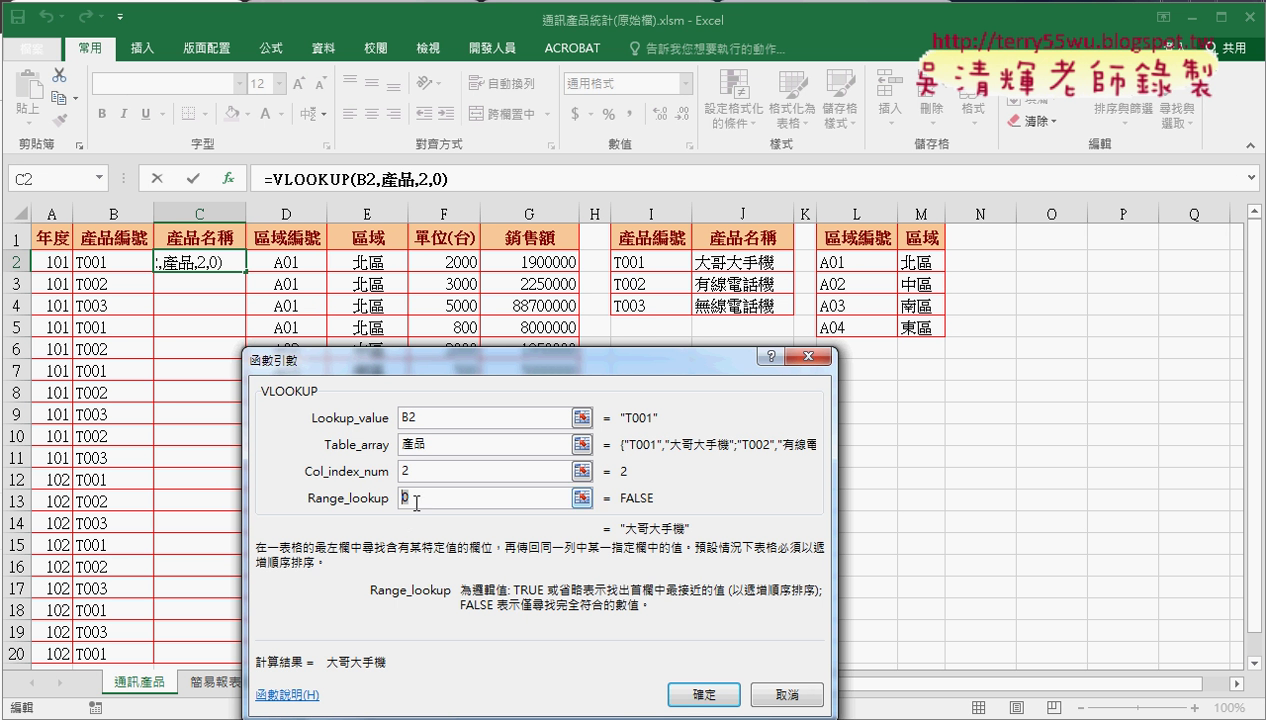
text(1)
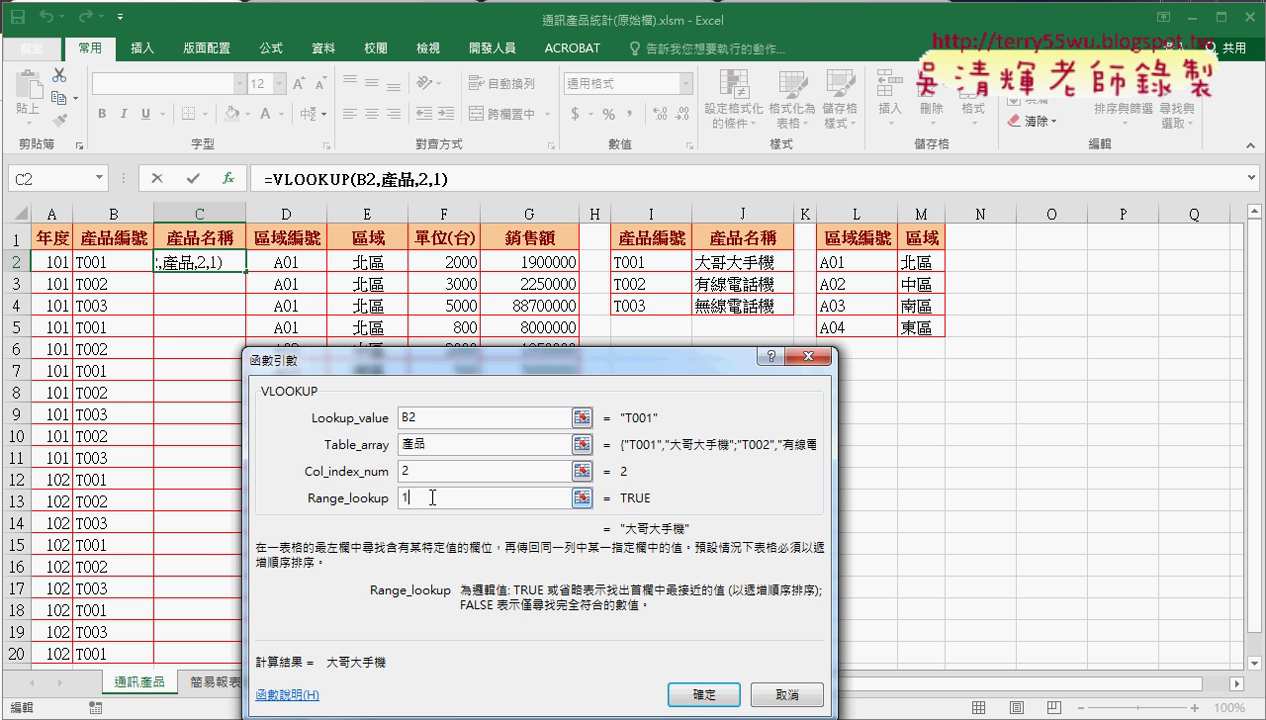
key(BackSpace)
text(0)
key(Return)
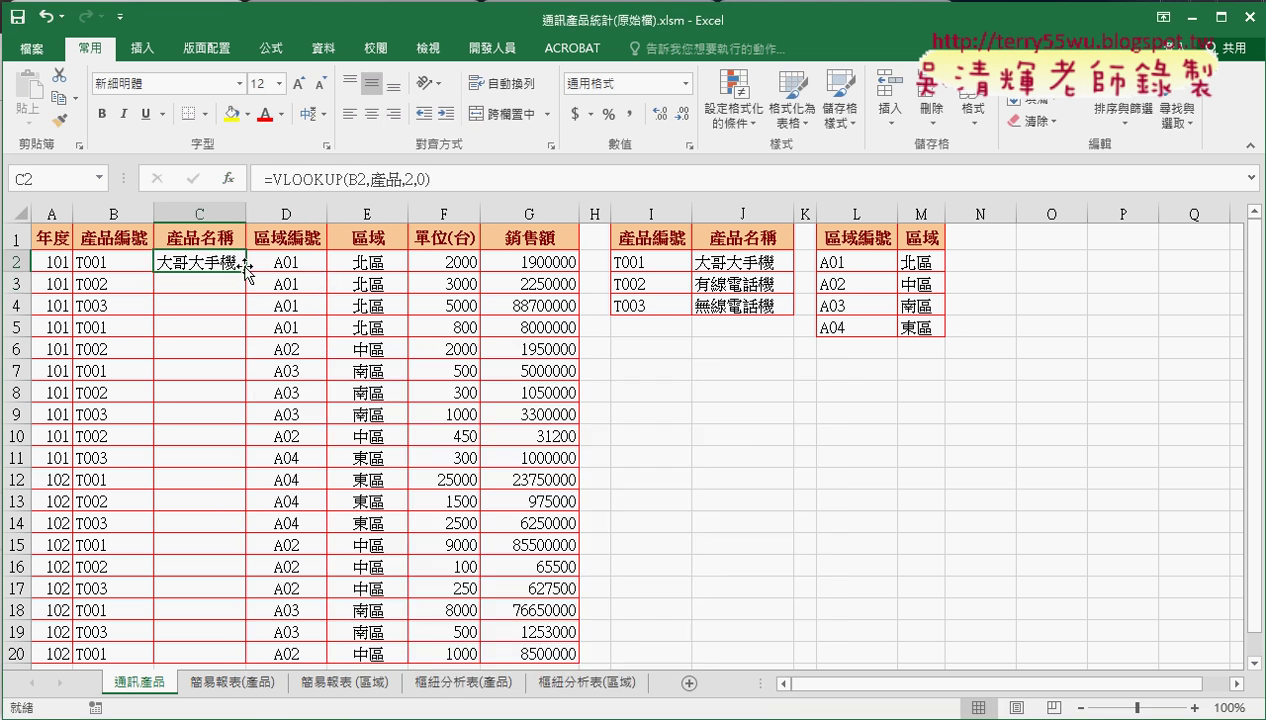
double_click(245, 271)
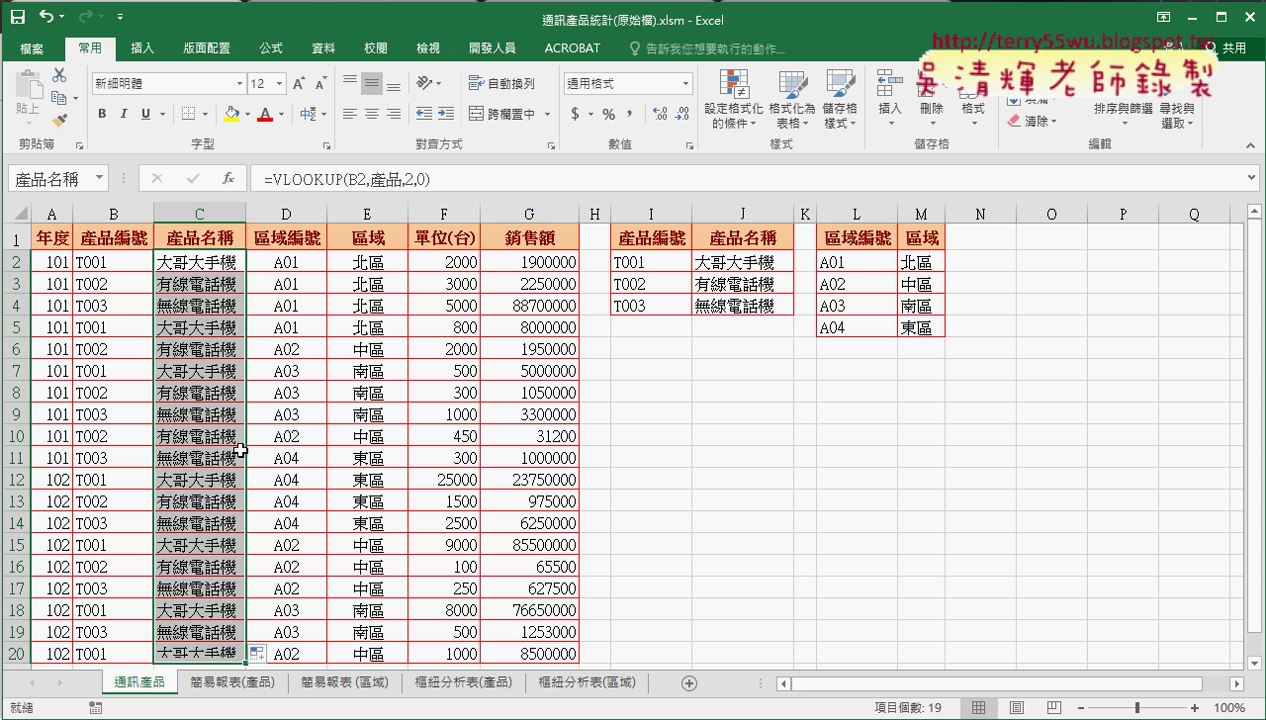
- Merge the A01 codes in D2:D5, then unmerge them back into separate cells
drag(304, 268, 307, 326)
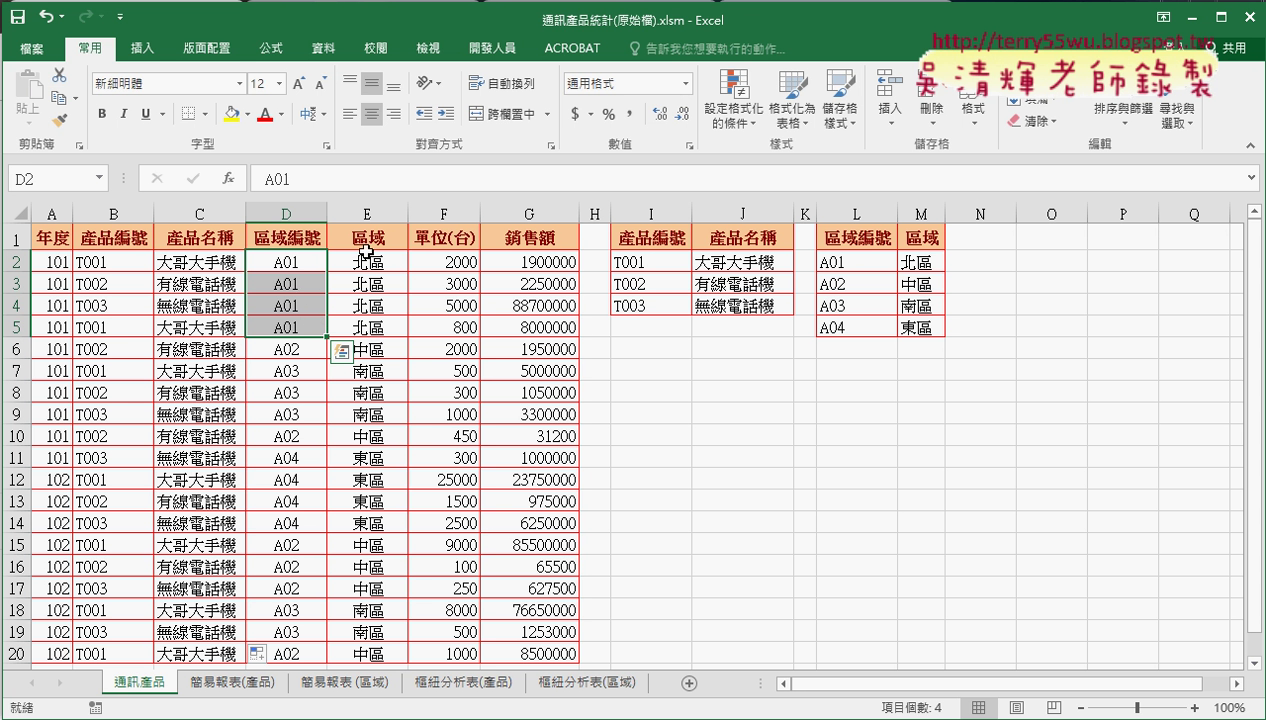
click(501, 117)
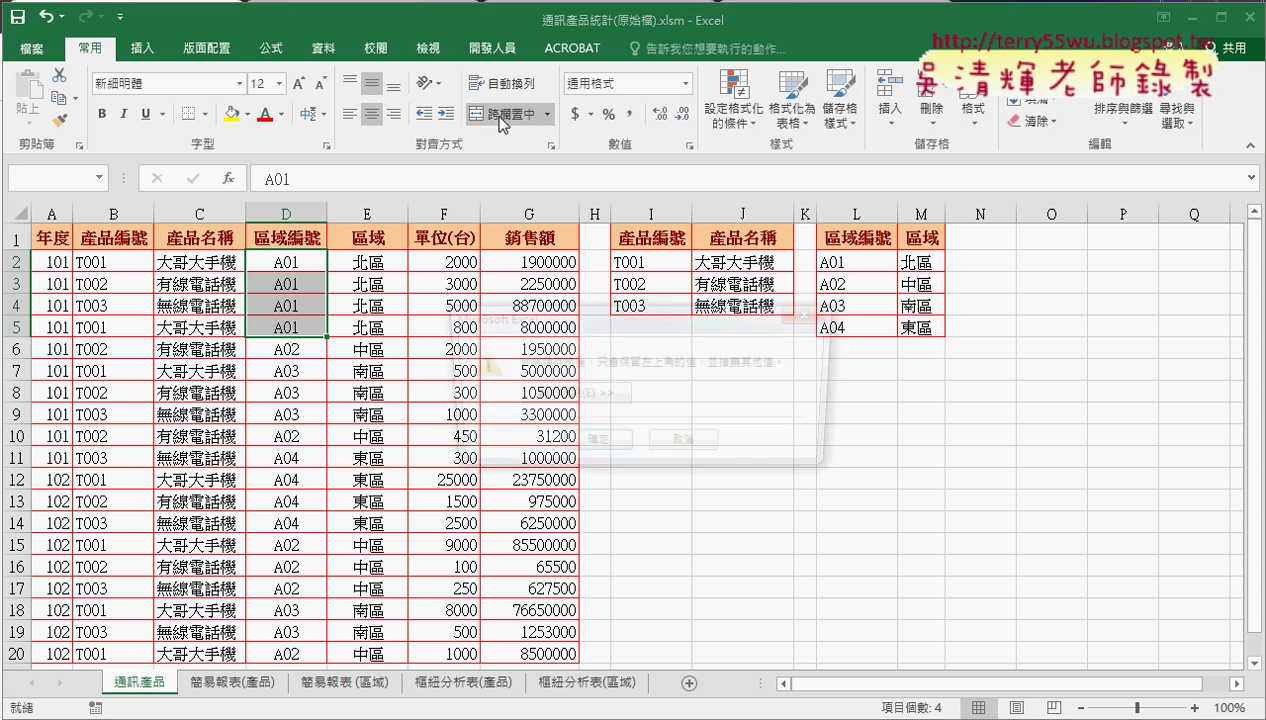
click(582, 440)
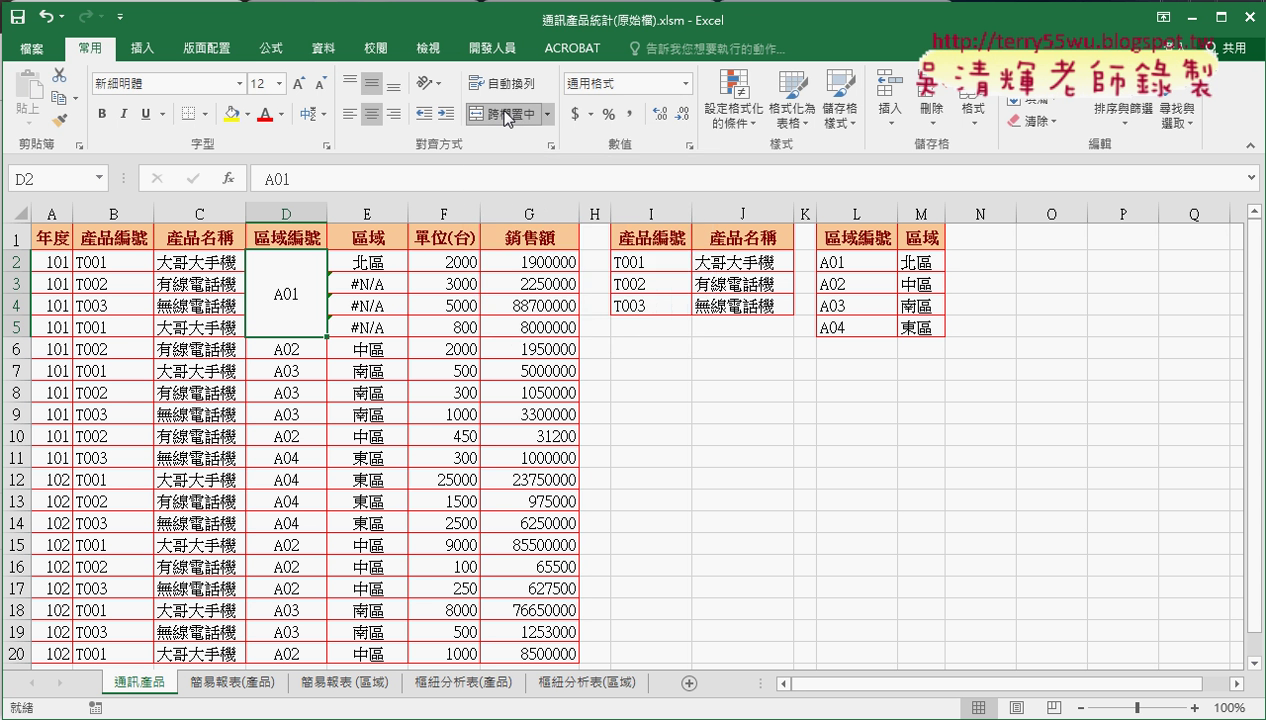
click(509, 117)
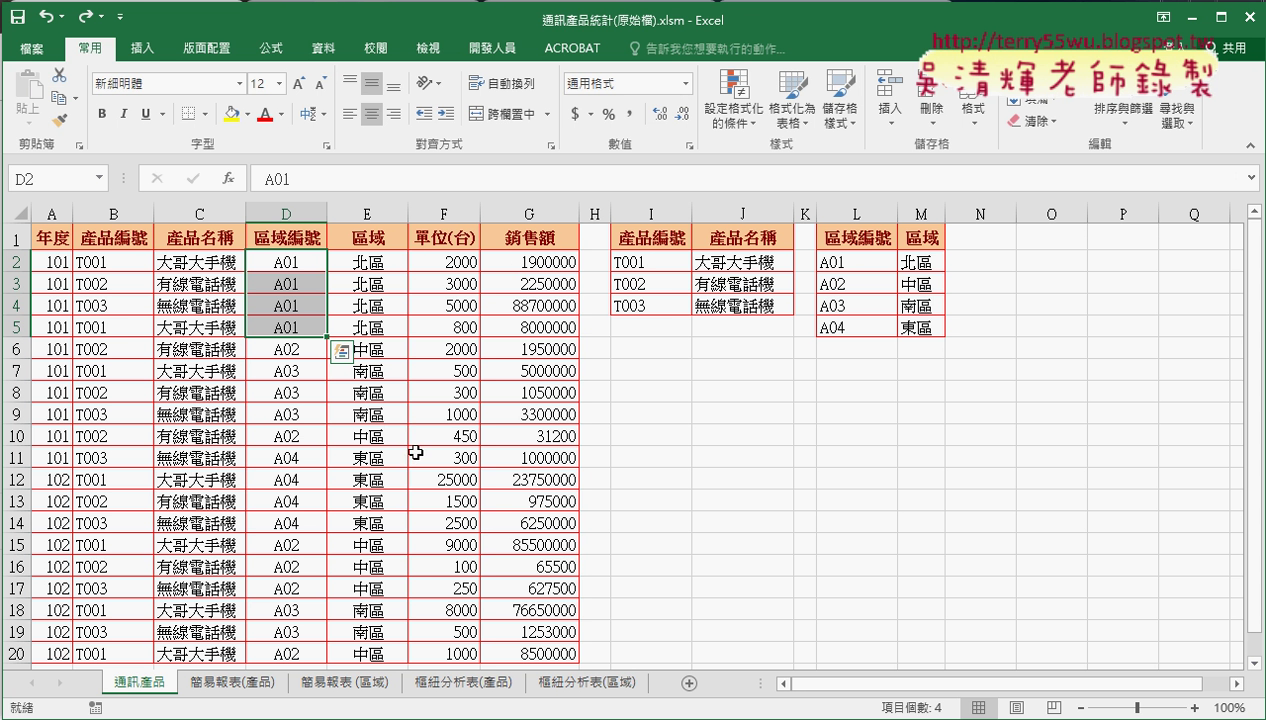
- Clear the 區域 values in E2:E20 and begin a new function in E2
click(375, 259)
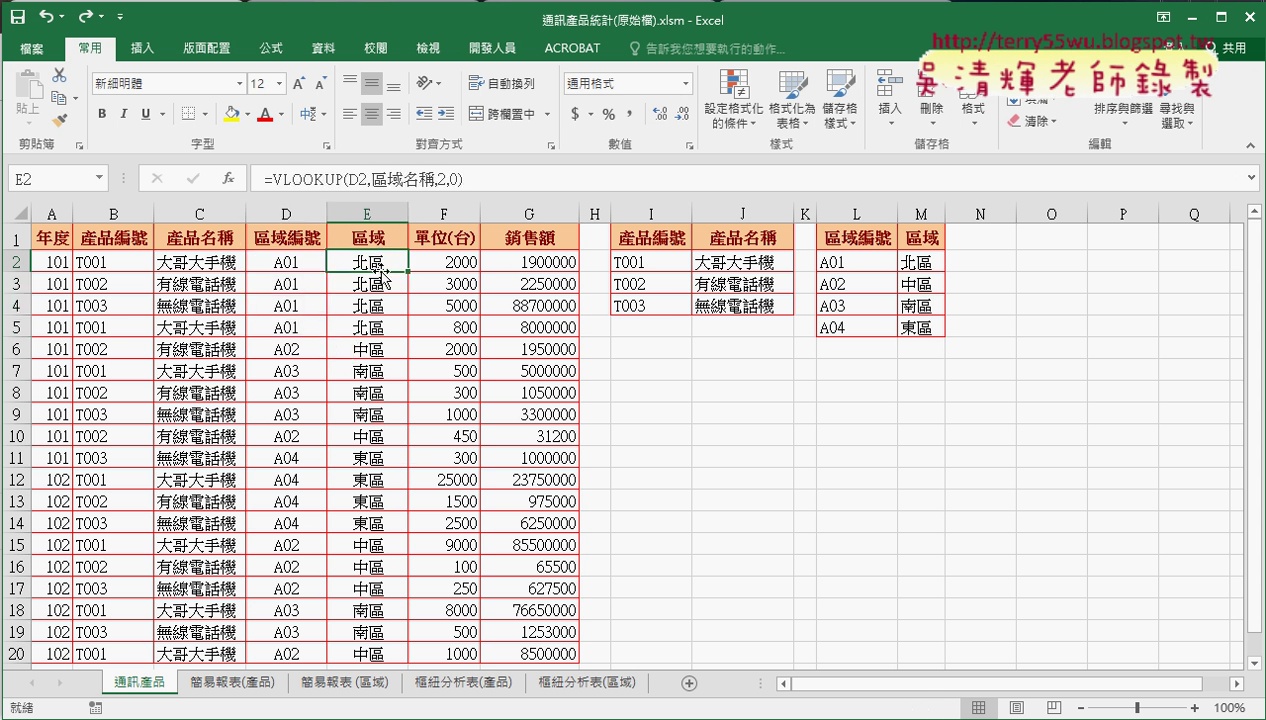
key(ctrl+shift+Down)
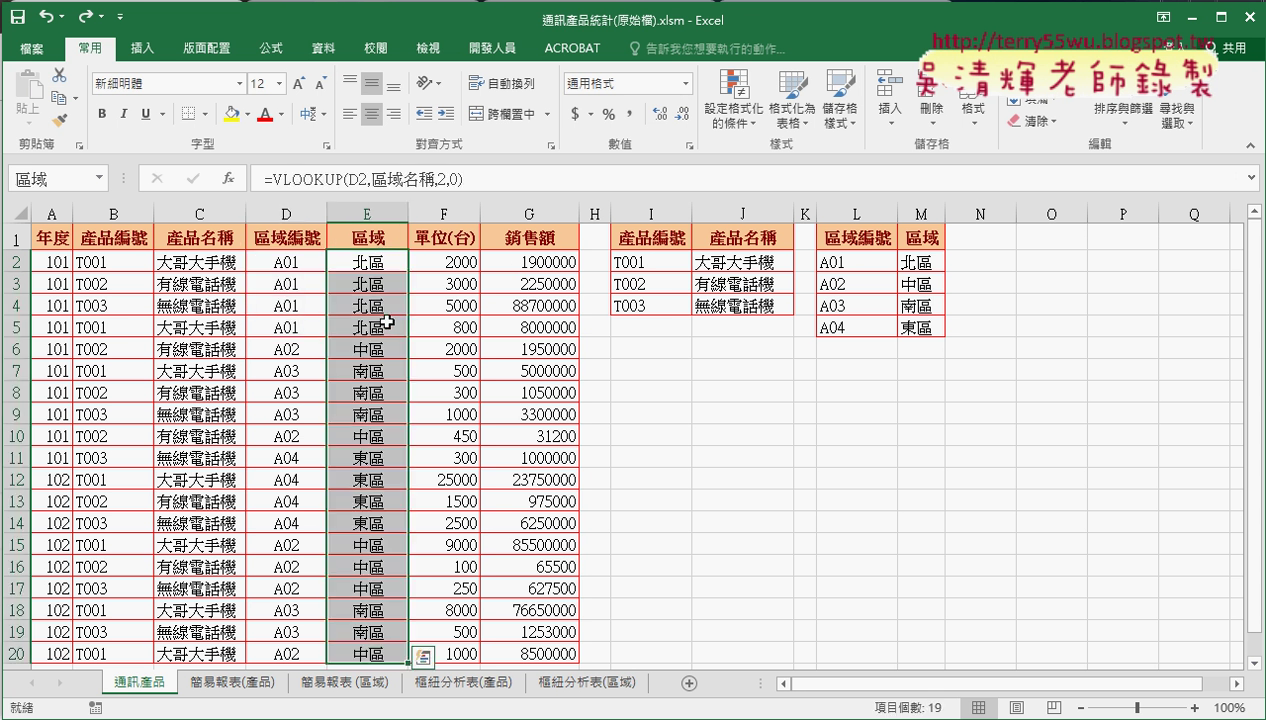
key(Delete)
click(367, 260)
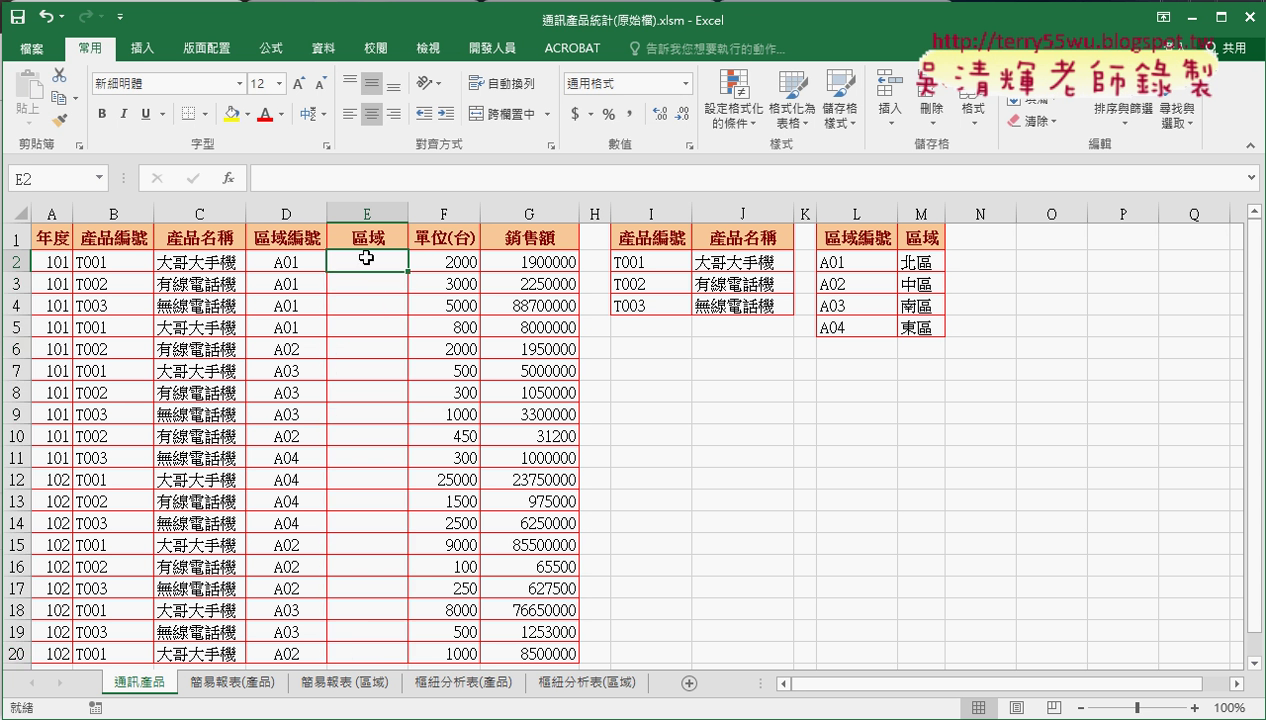
click(229, 178)
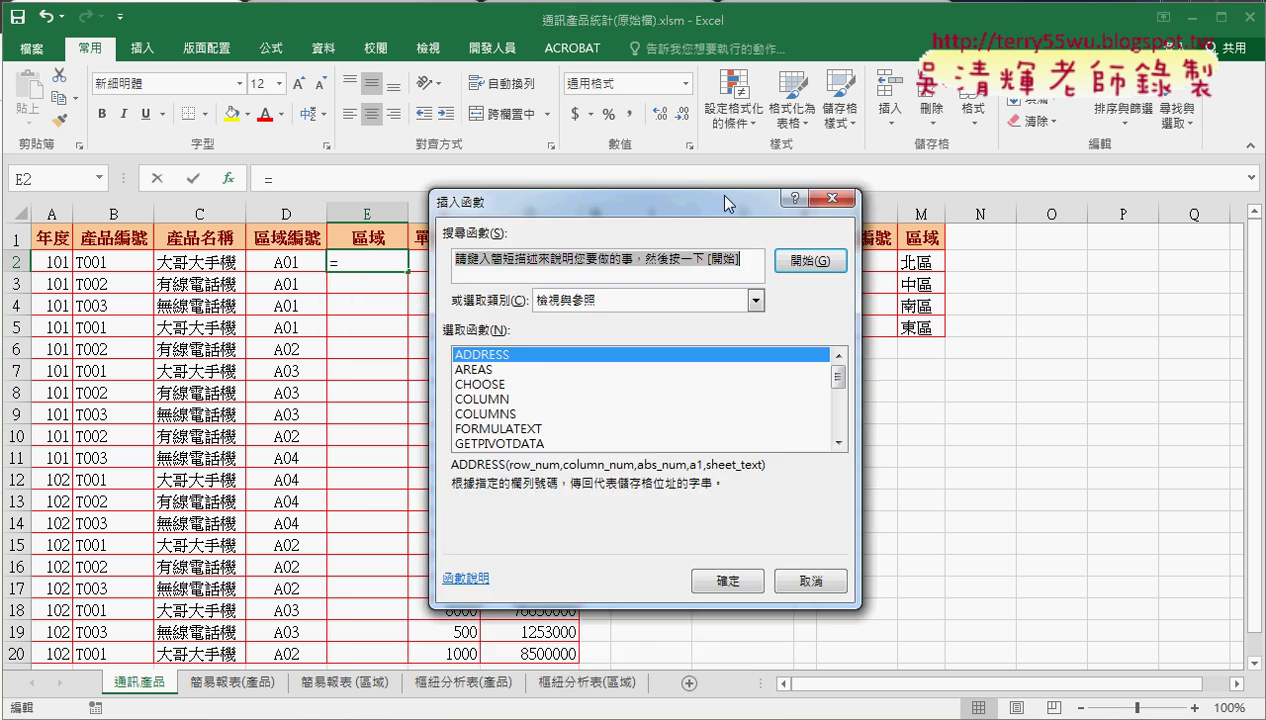
- Choose VLOOKUP from the Most Recently Used functions for E2
drag(866, 336, 866, 398)
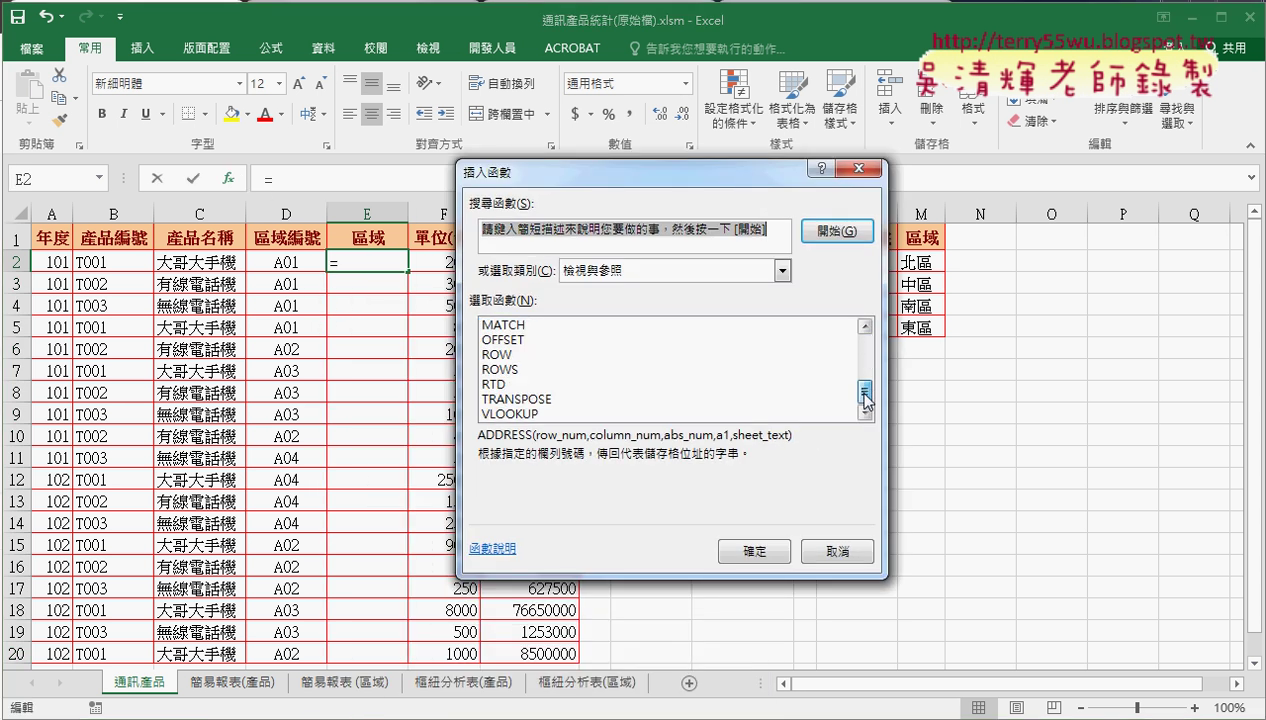
click(640, 270)
click(614, 292)
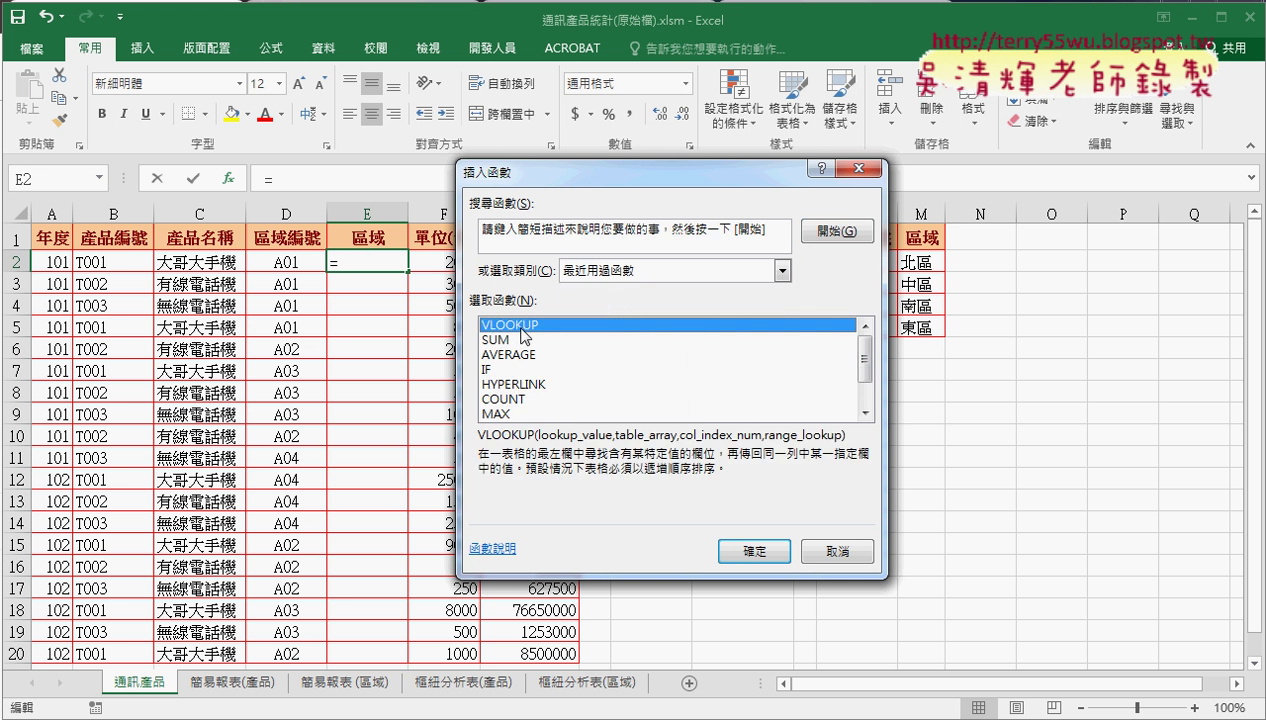
click(766, 551)
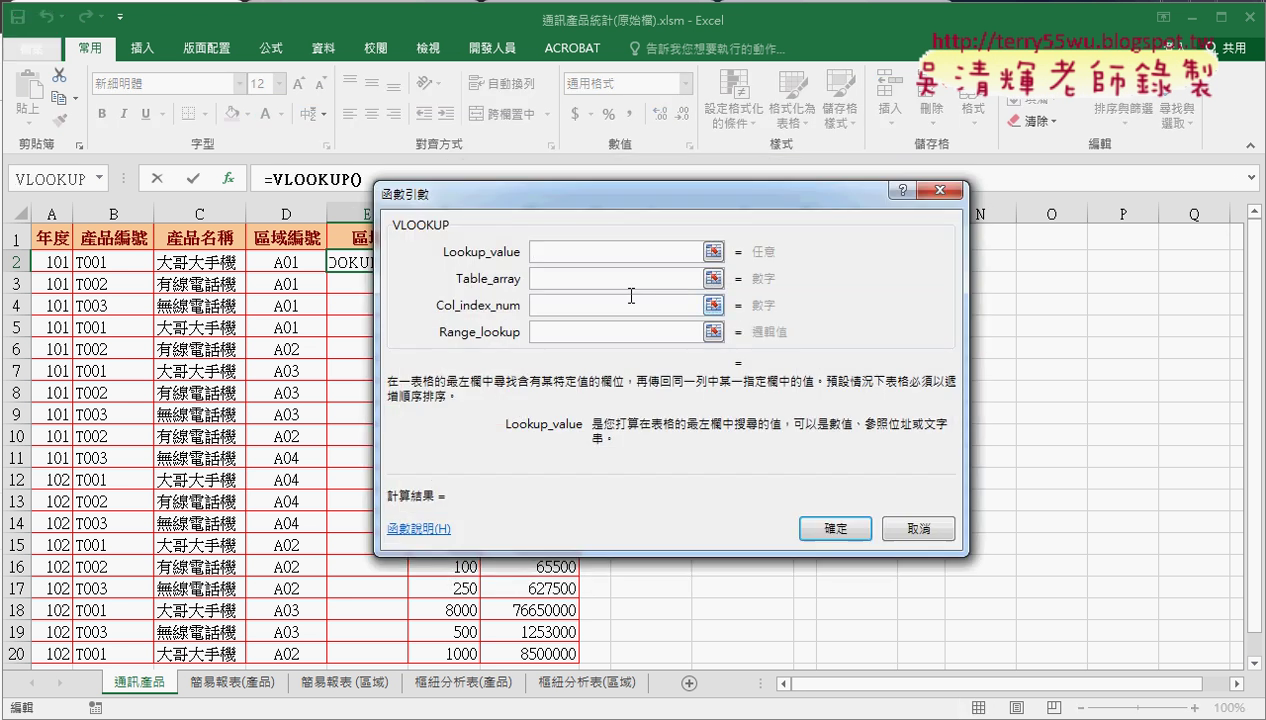
- Fill in D2, the 區域編號 name, column 2 and exact match 0 as arguments
drag(575, 219, 585, 372)
click(298, 261)
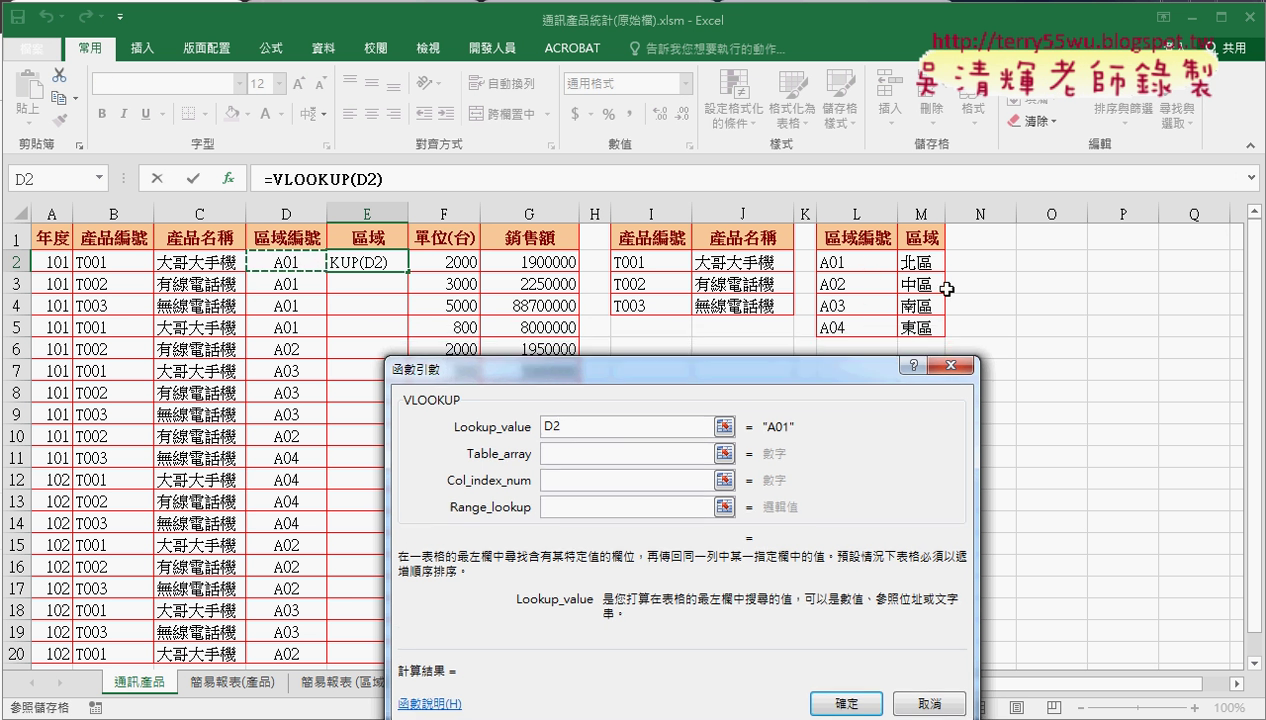
click(575, 452)
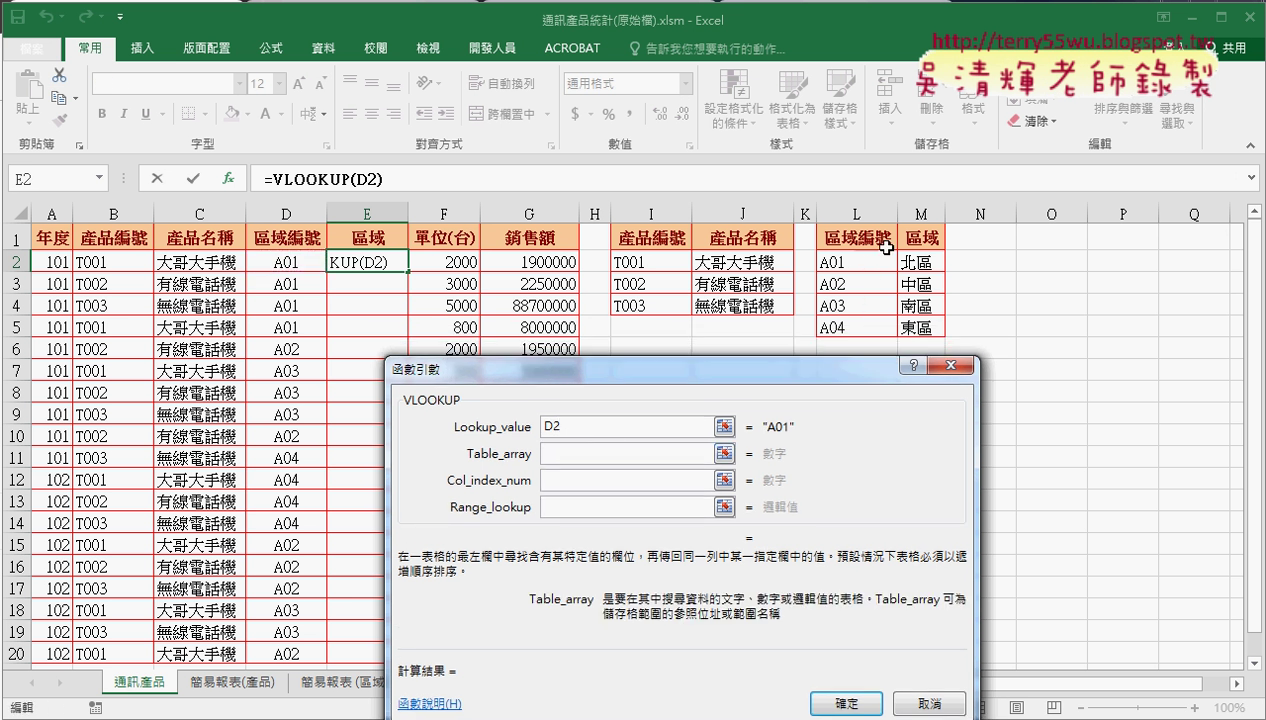
key(F3)
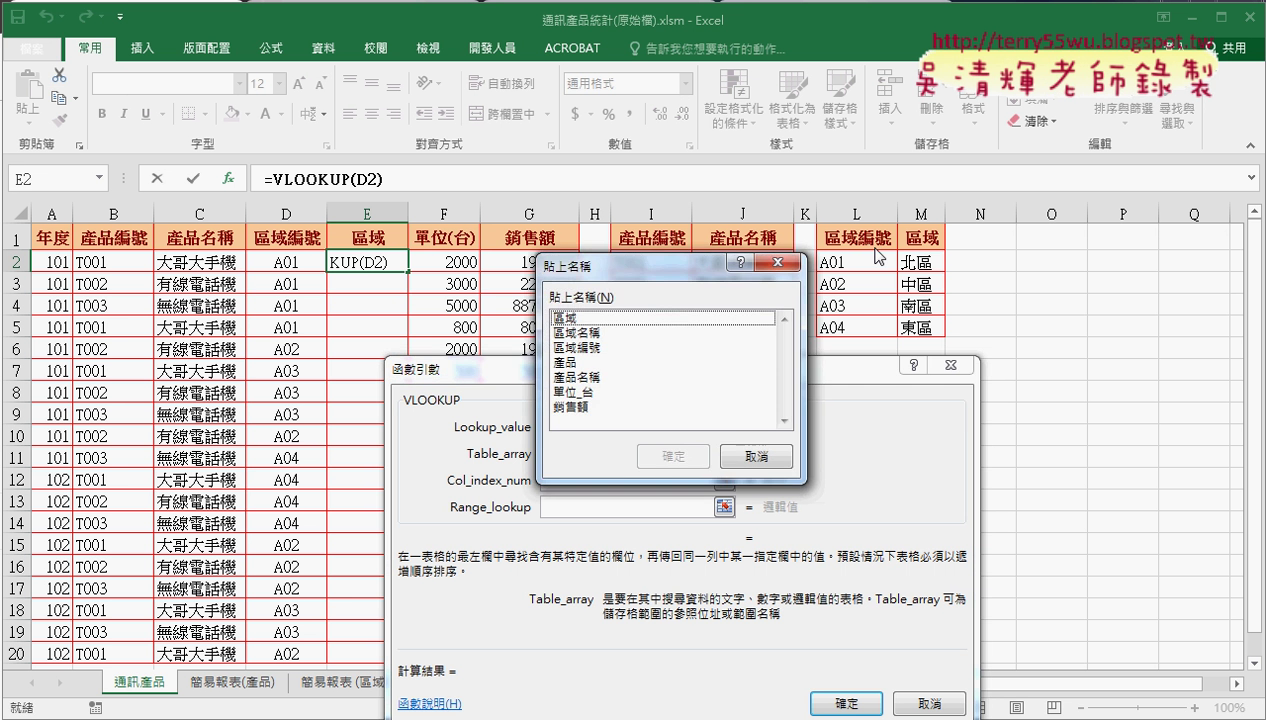
double_click(575, 348)
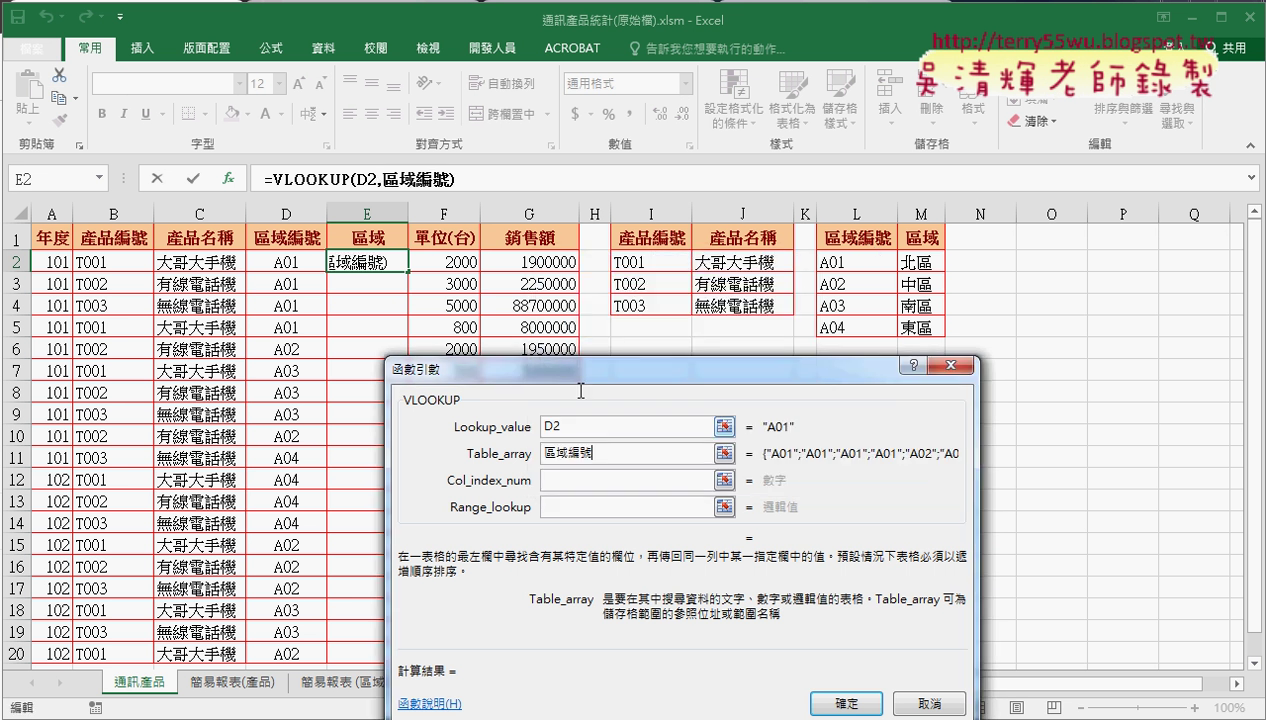
key(Tab)
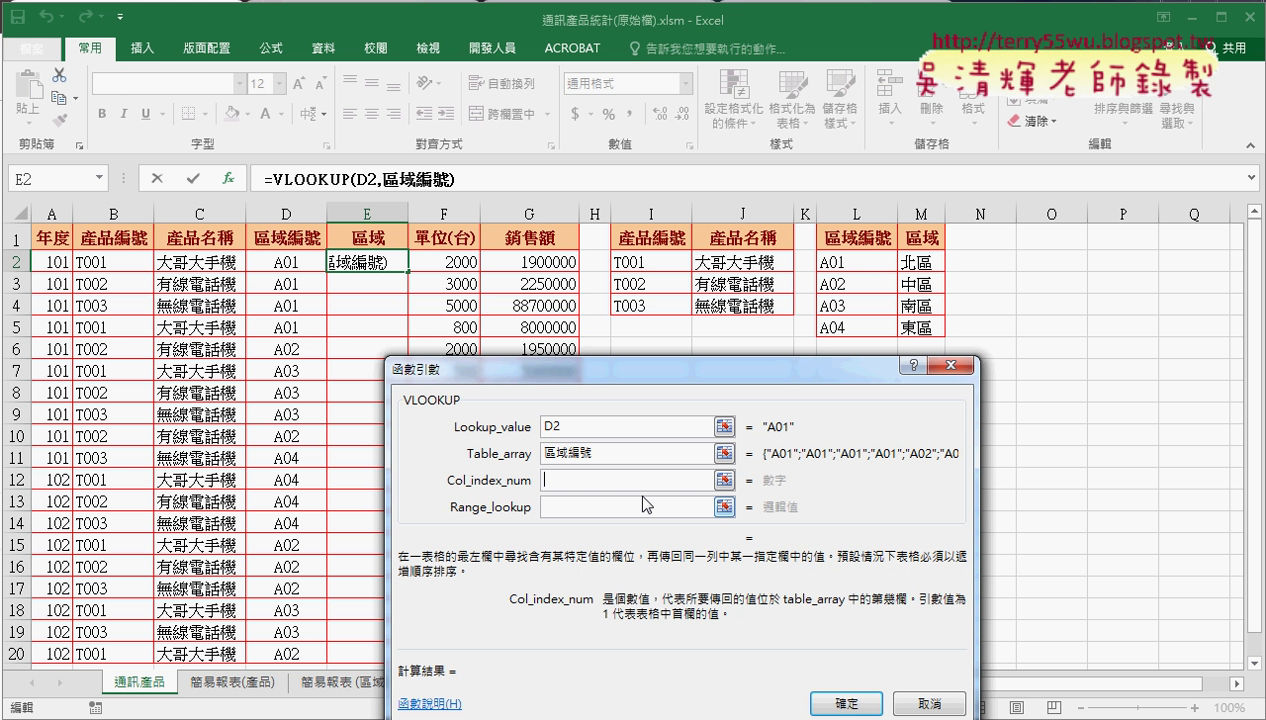
text(2)
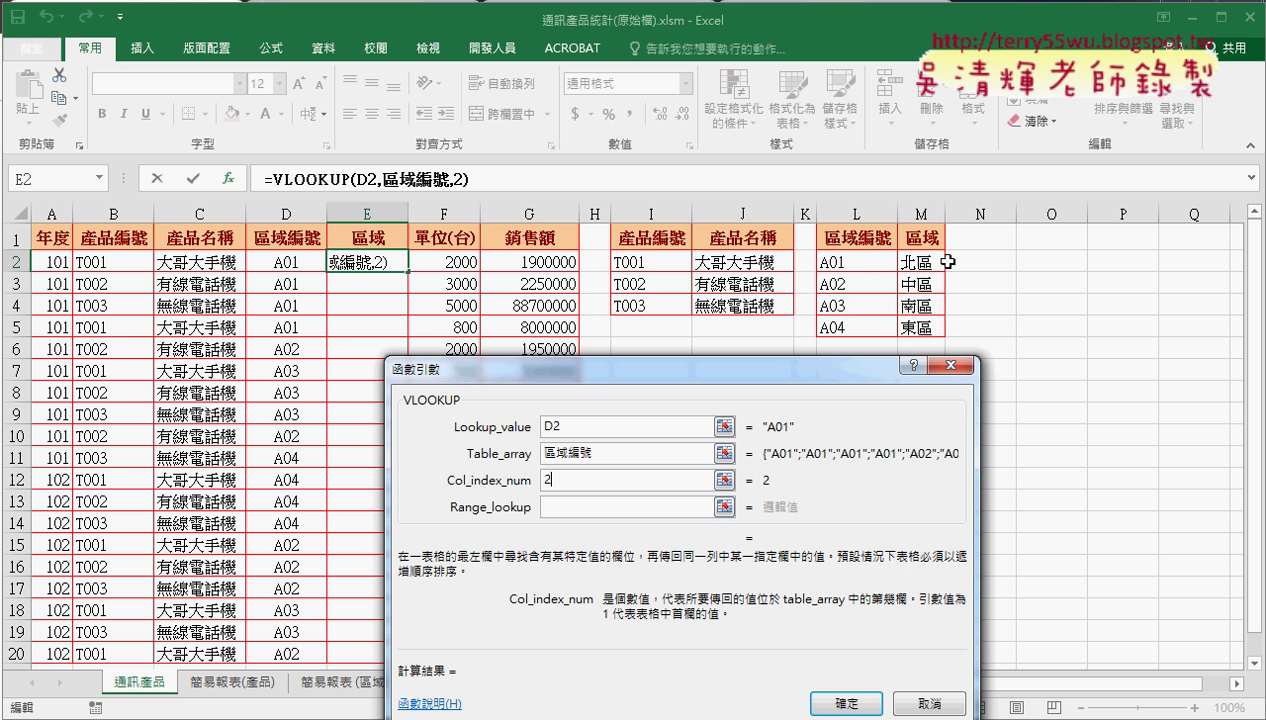
click(609, 506)
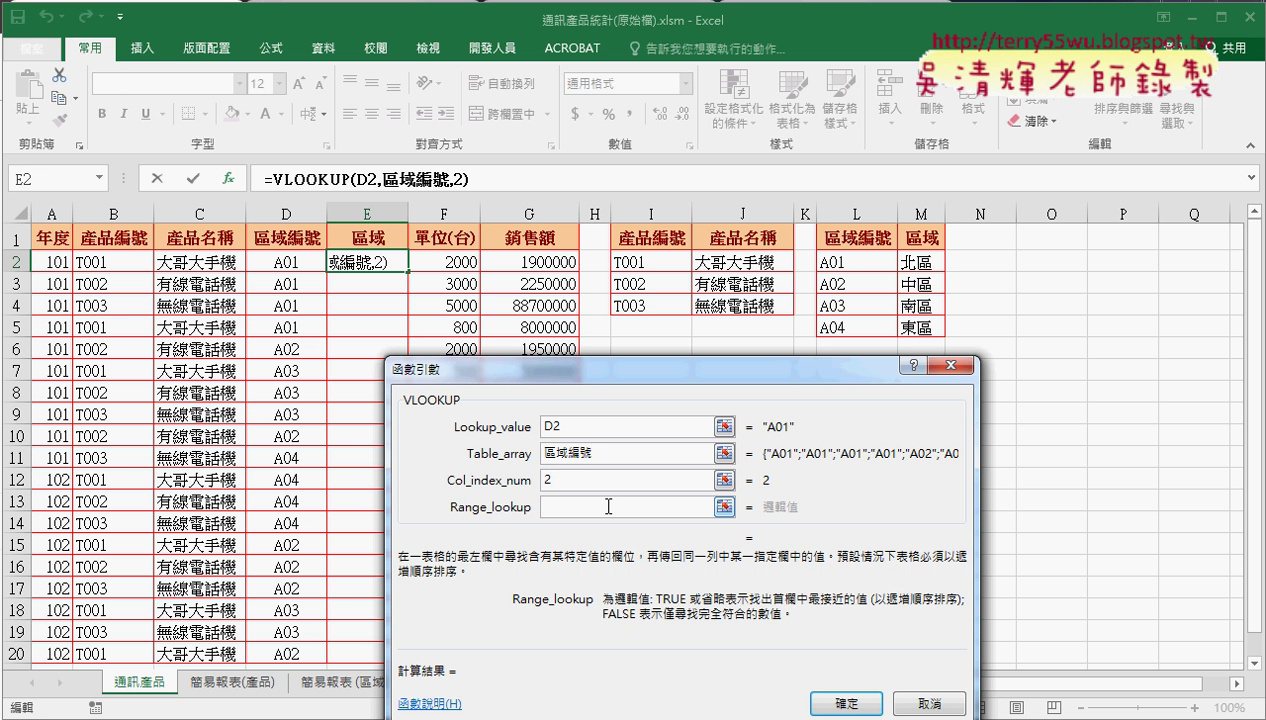
text(0)
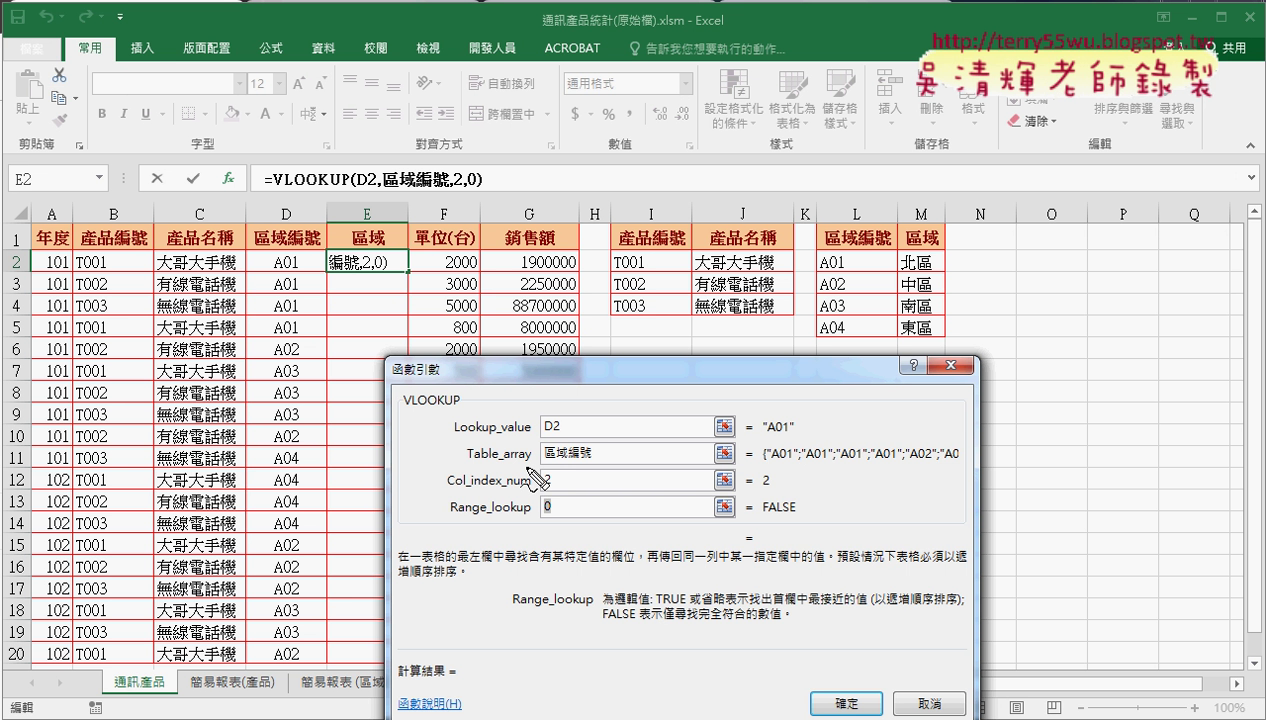
- Confirm =VLOOKUP(D2,區域編號,2,0) in E2, which returns a #REF! error
mouse_move(527, 520)
mouse_down()
mouse_move(452, 531)
mouse_move(505, 390)
mouse_move(540, 532)
mouse_move(515, 548)
mouse_up()
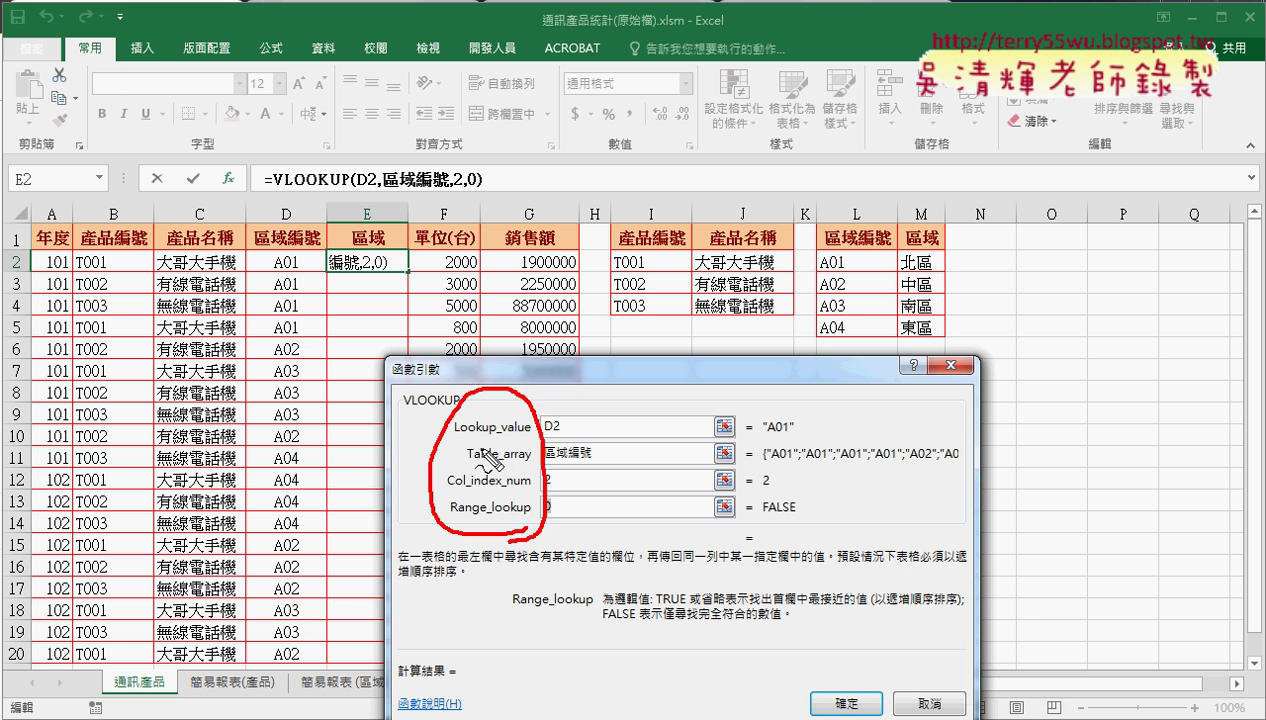
mouse_move(475, 434)
mouse_down()
mouse_move(502, 433)
mouse_move(518, 461)
mouse_move(502, 517)
mouse_up()
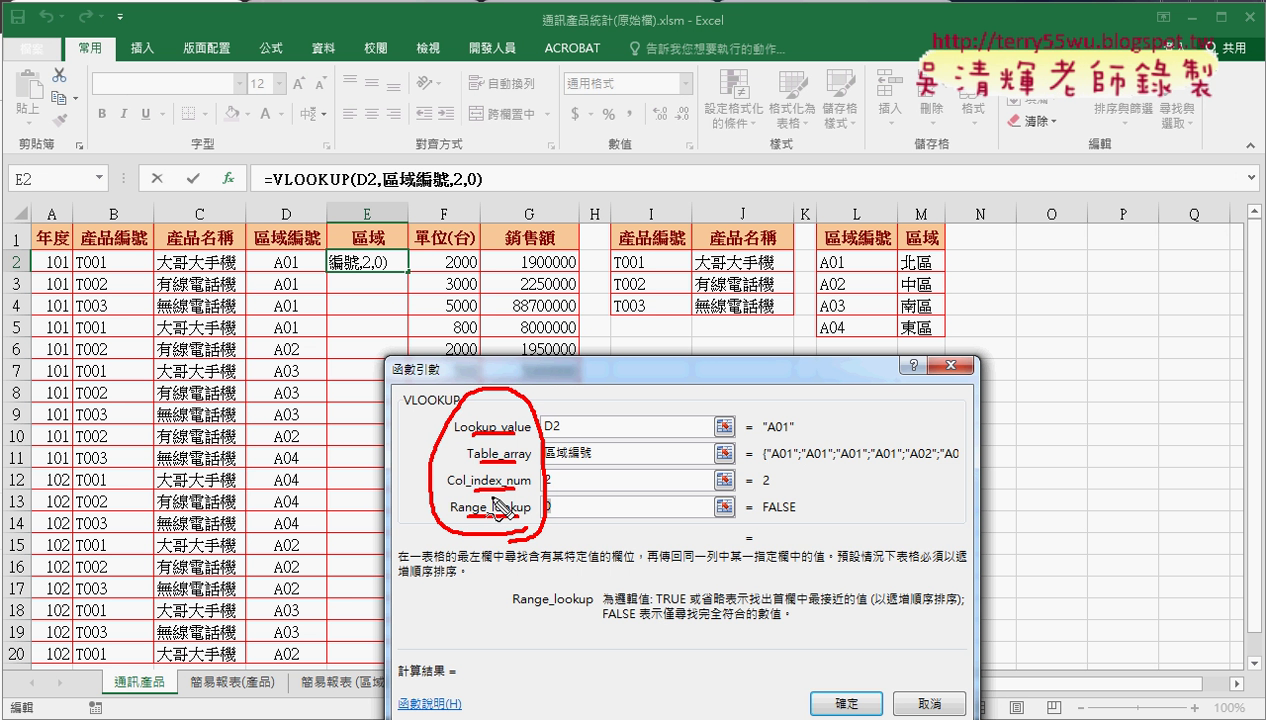
key(Escape)
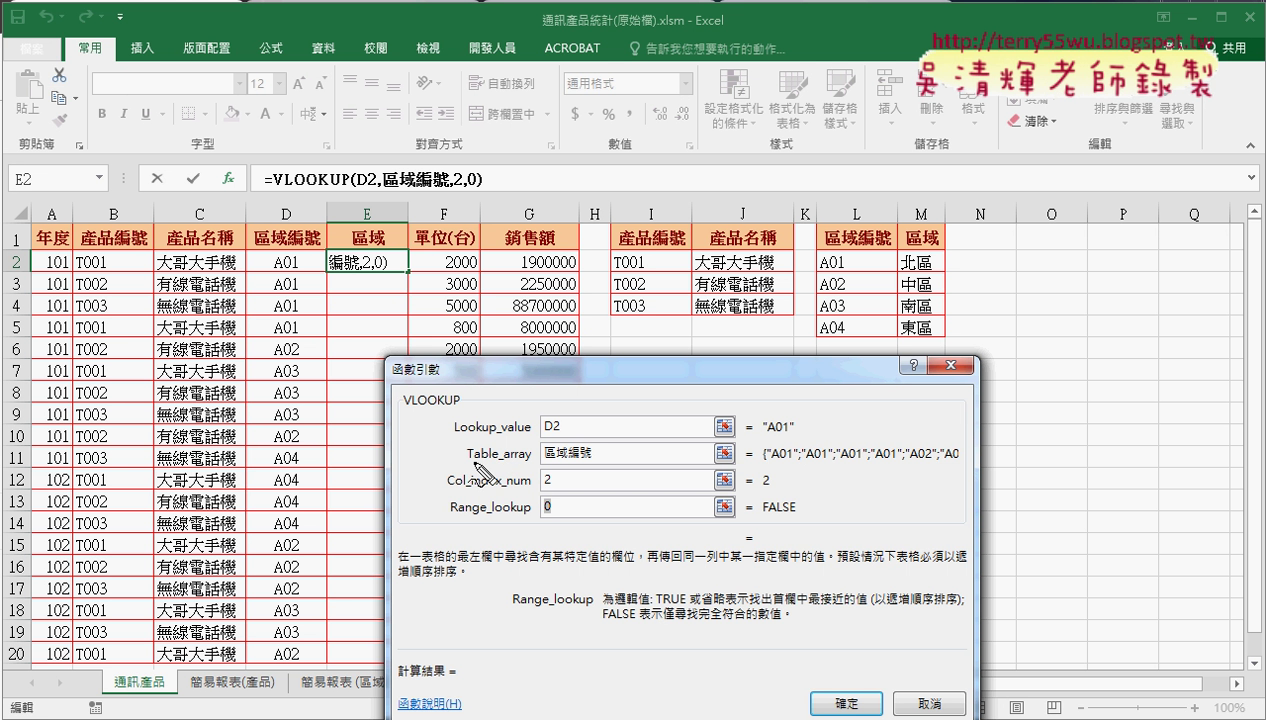
drag(473, 462, 496, 459)
mouse_move(610, 250)
mouse_down()
mouse_move(600, 320)
mouse_move(615, 242)
mouse_move(805, 275)
mouse_move(635, 320)
mouse_up()
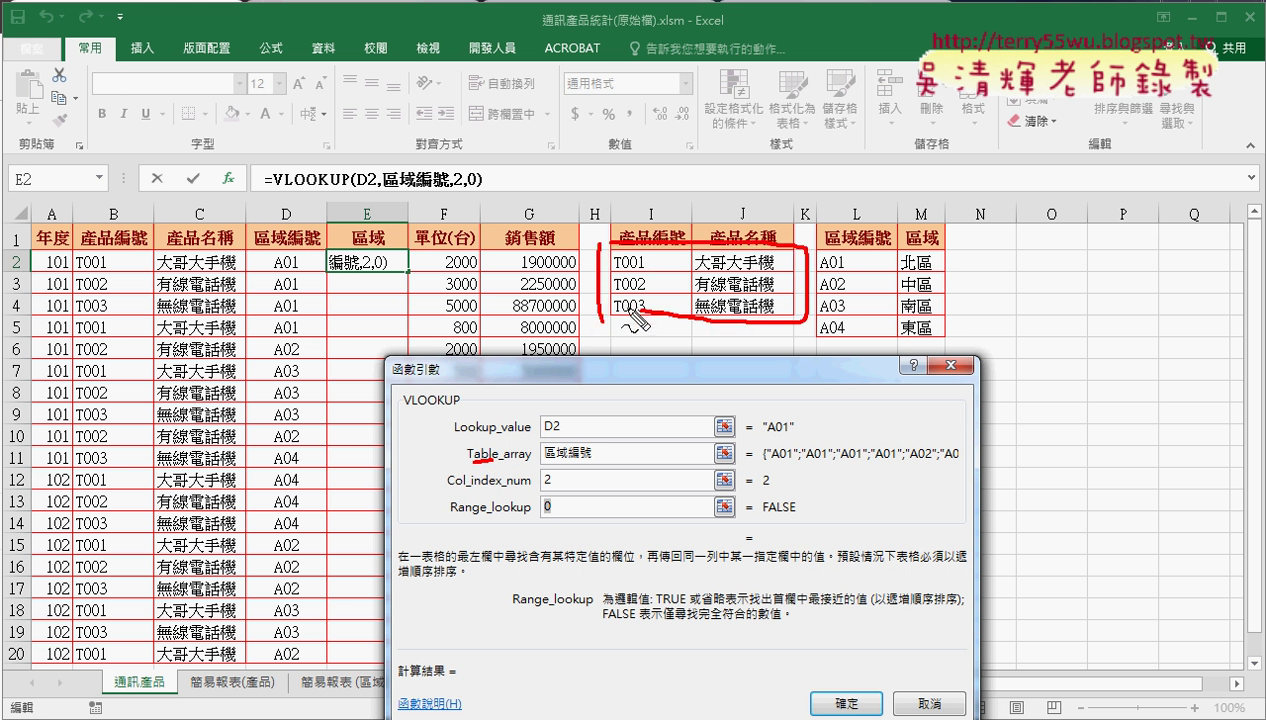
drag(497, 461, 531, 461)
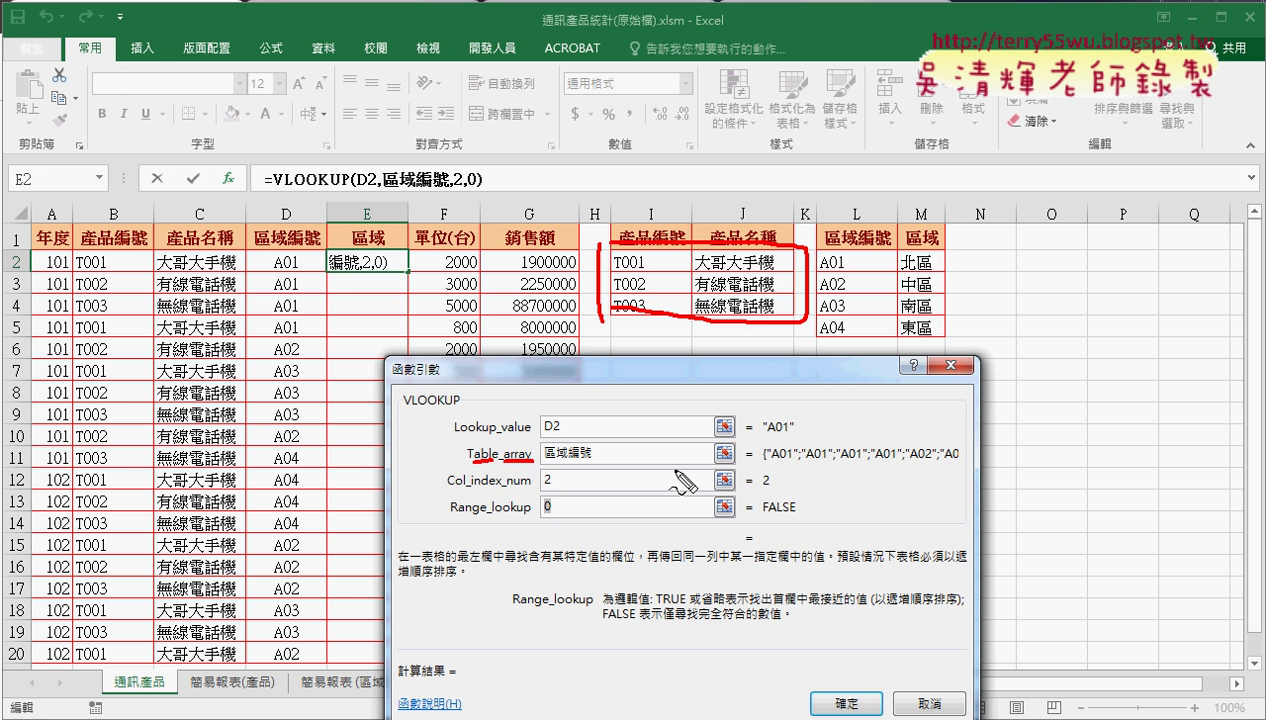
drag(695, 245, 692, 320)
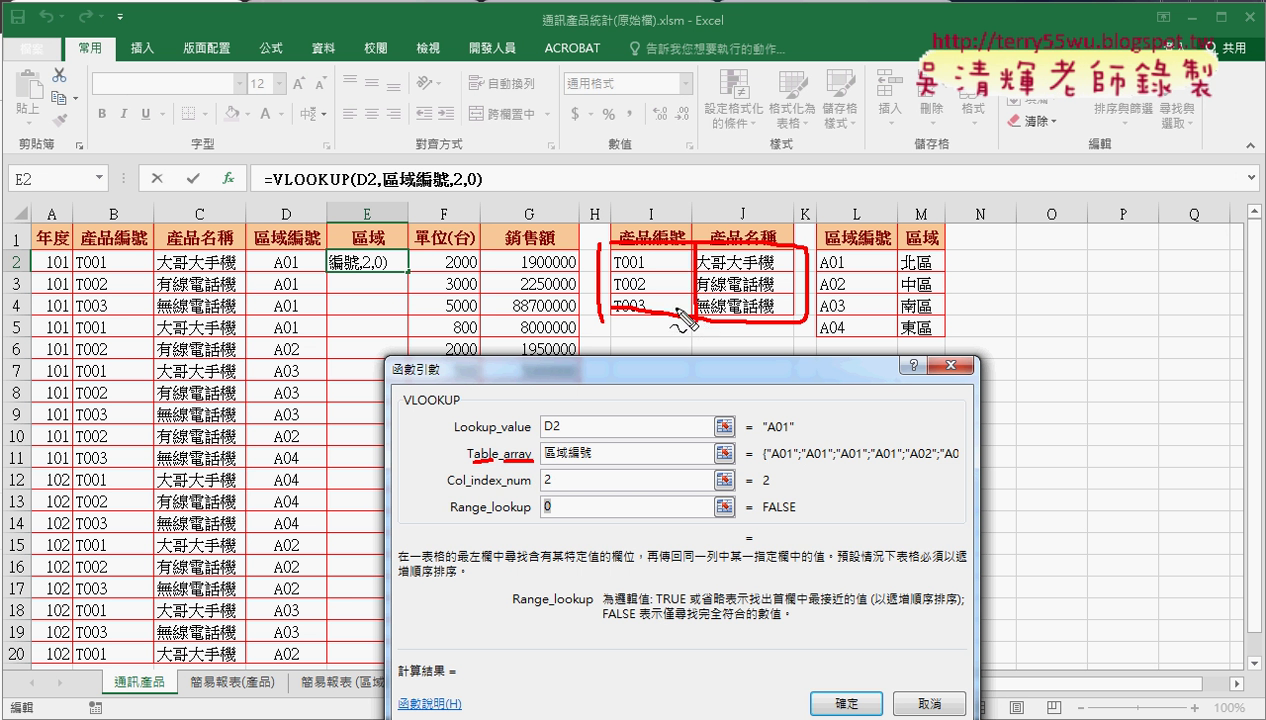
key(Escape)
click(846, 704)
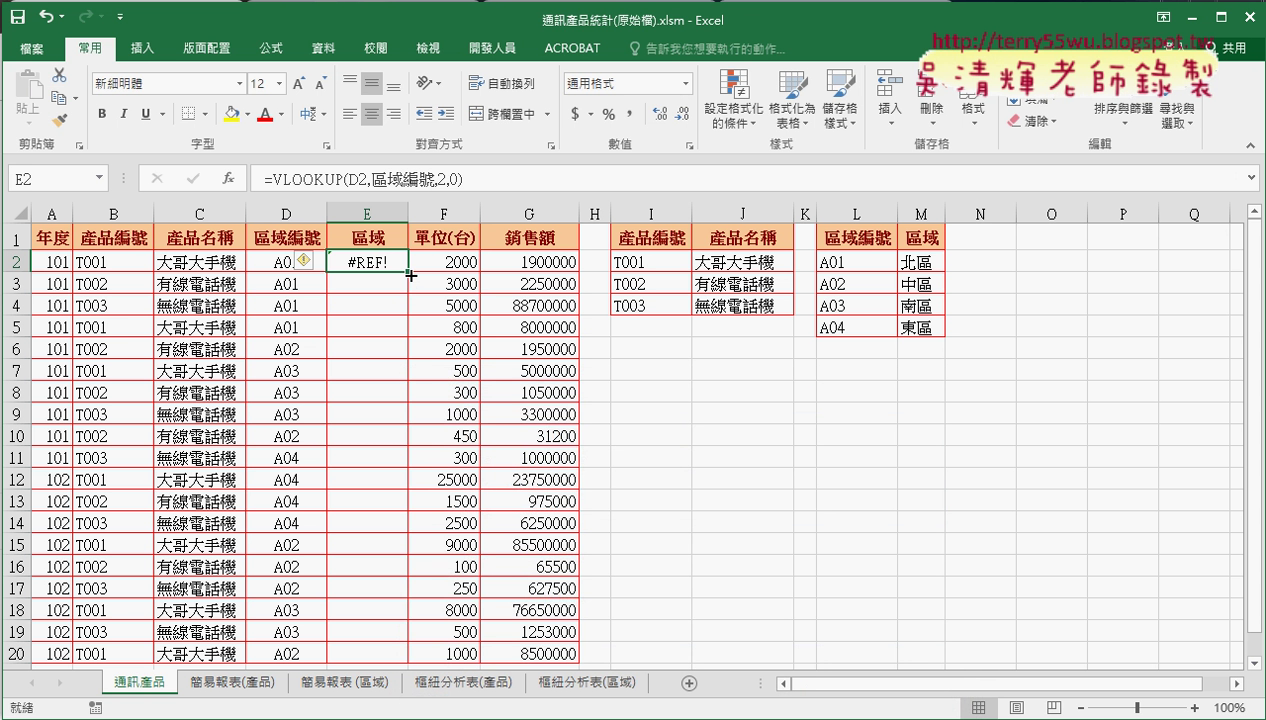
- Reopen E2's VLOOKUP arguments and re-enter D2 as the lookup value
click(316, 180)
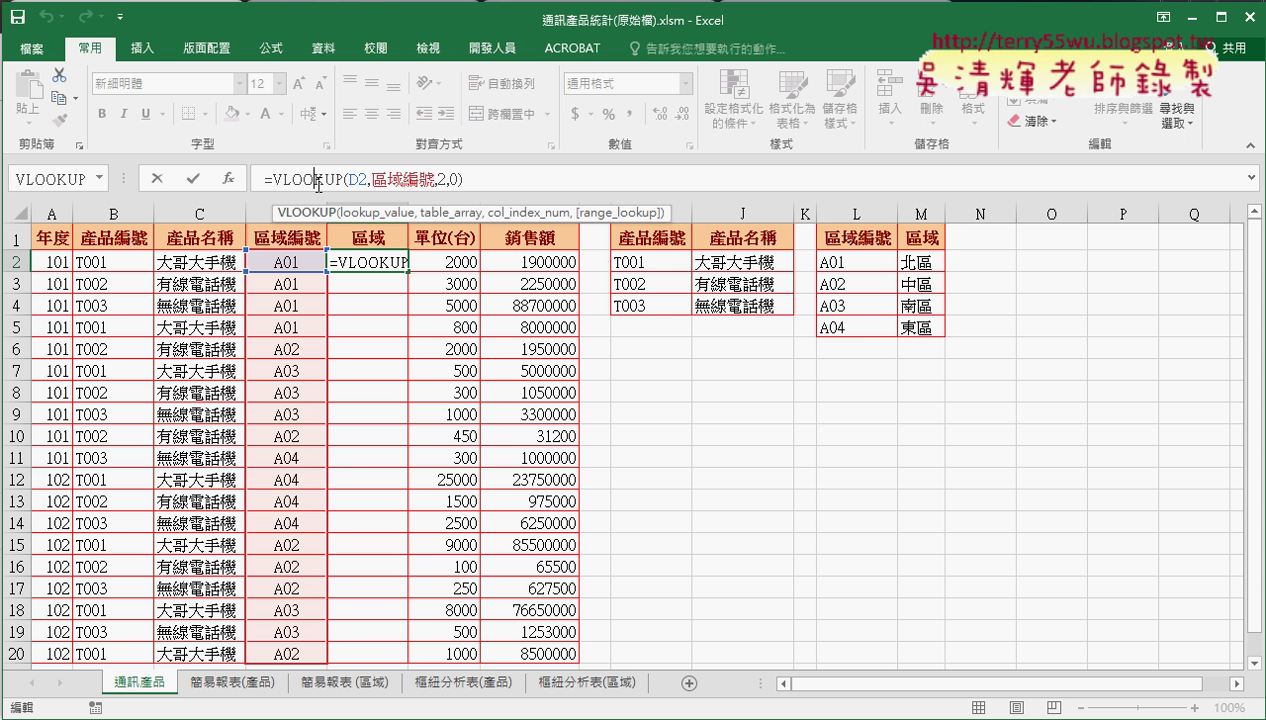
click(229, 178)
drag(644, 363, 696, 308)
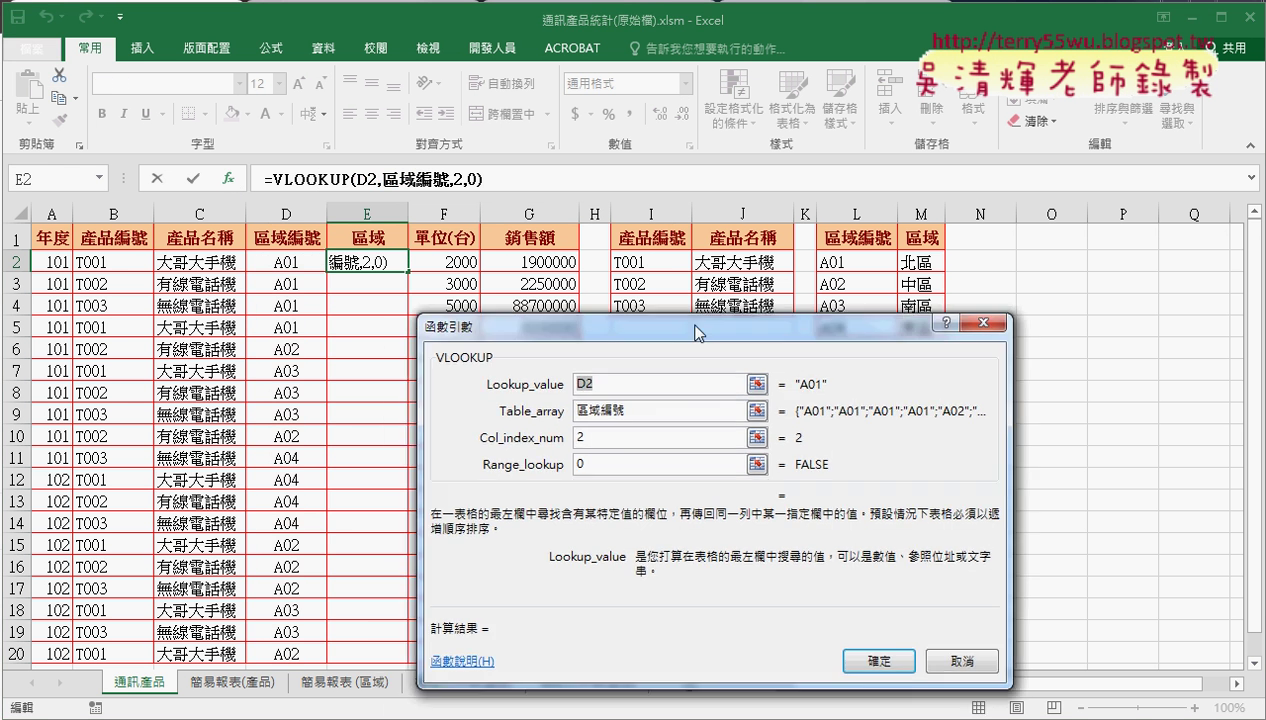
key(BackSpace)
text(D2)
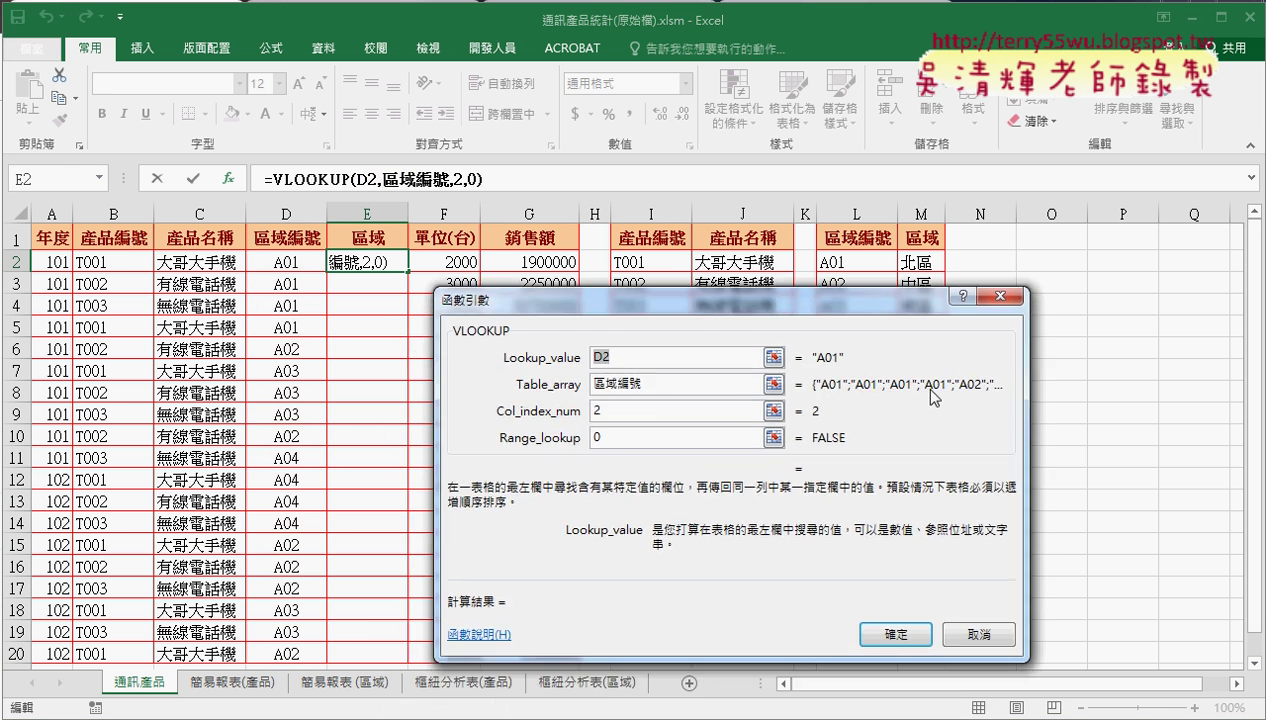
- Replace the table array with the 區域名稱 named range, previewing 北區
click(634, 384)
key(BackSpace)
key(BackSpace)
key(BackSpace)
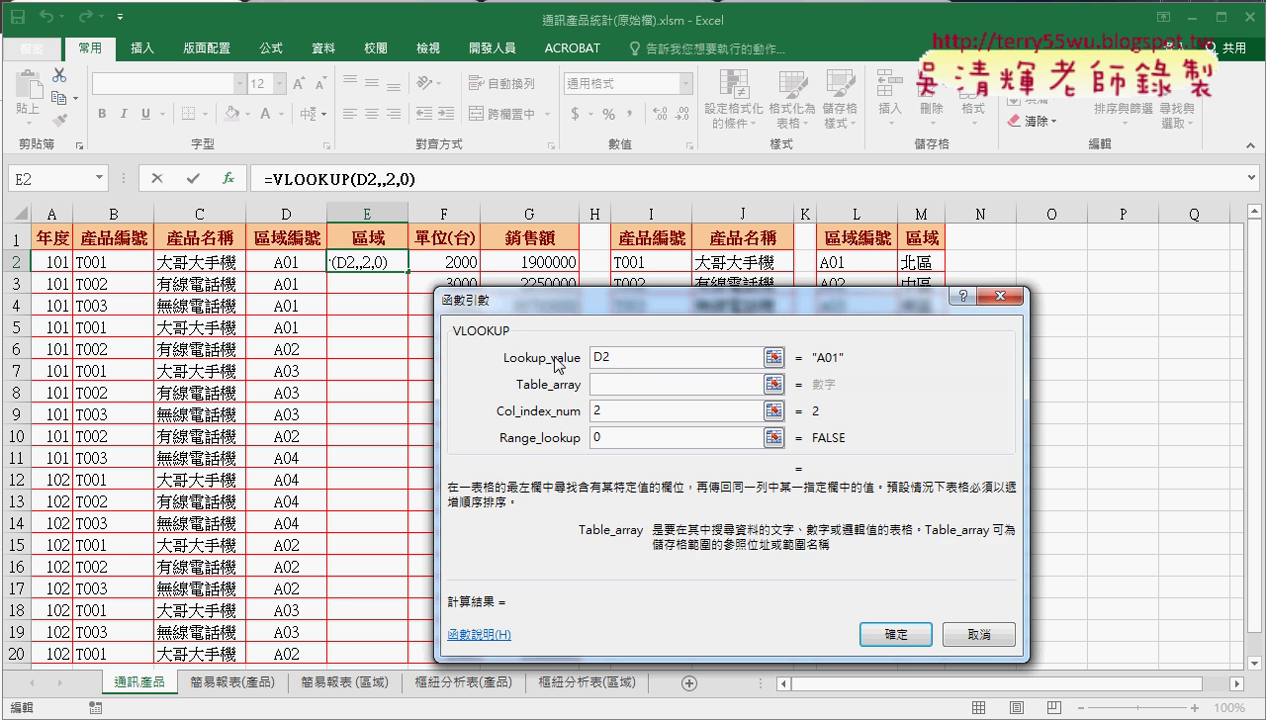
key(F3)
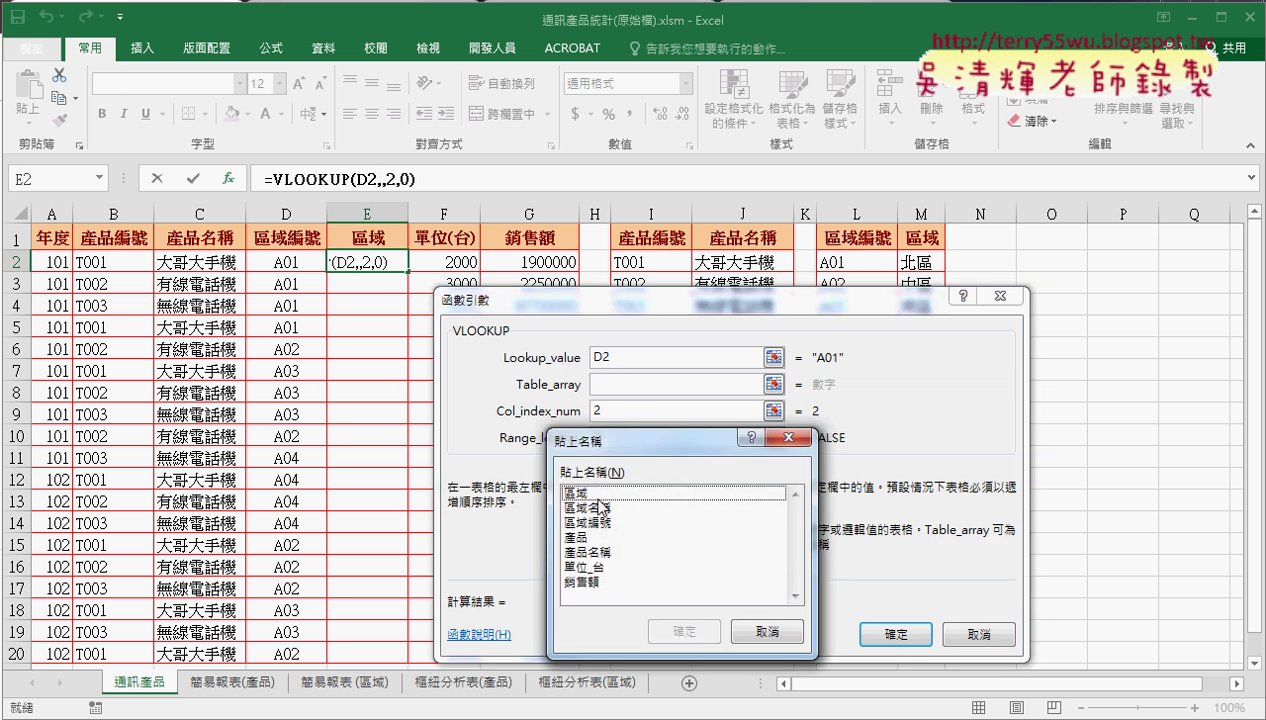
click(592, 493)
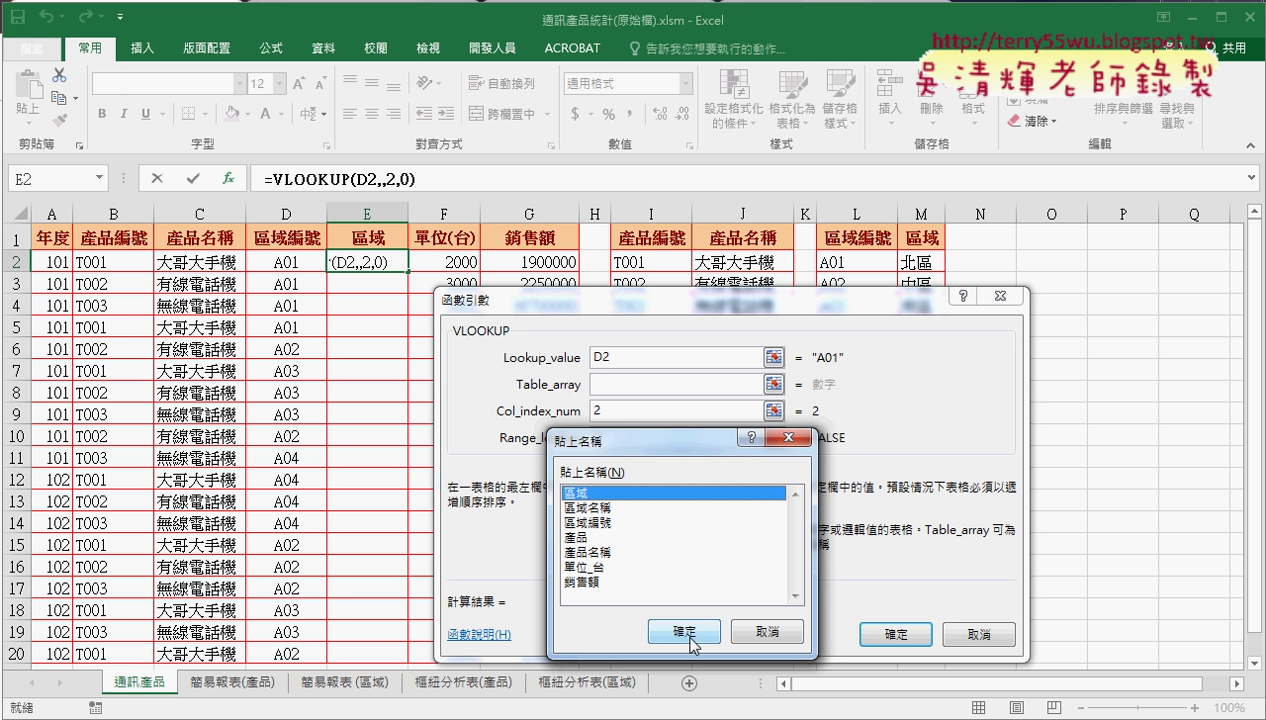
click(692, 633)
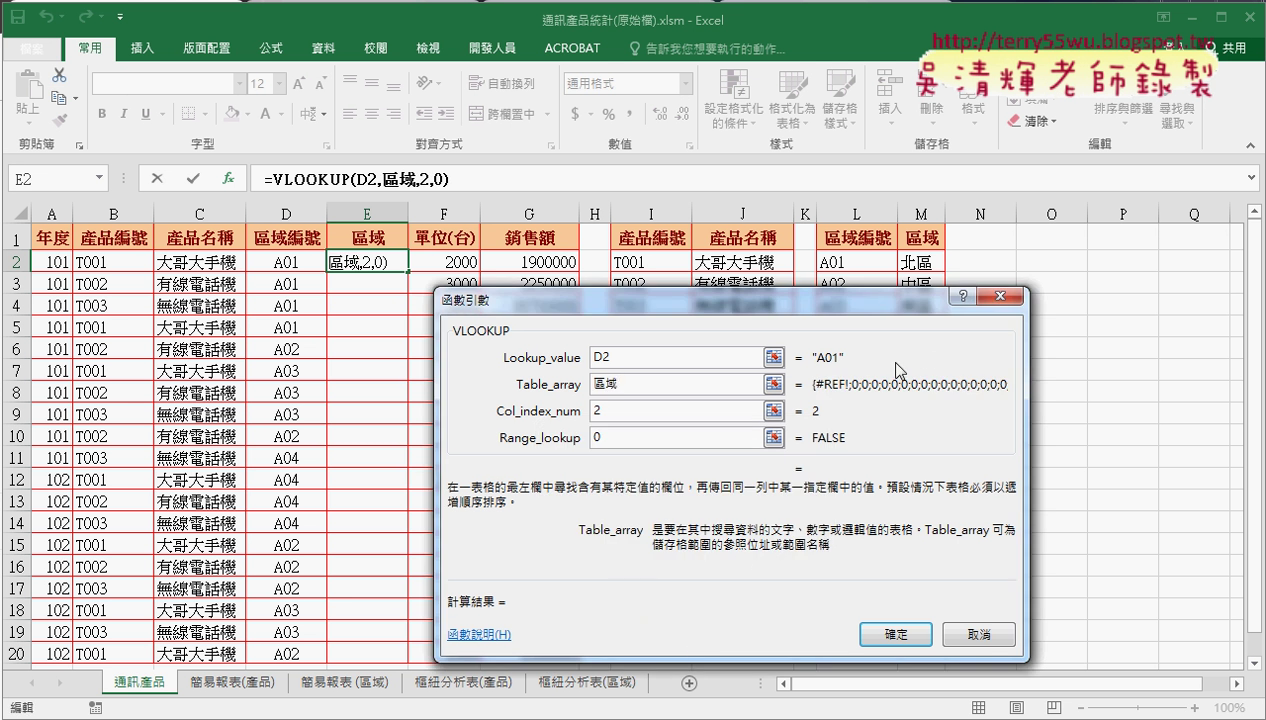
drag(648, 381, 555, 384)
key(Delete)
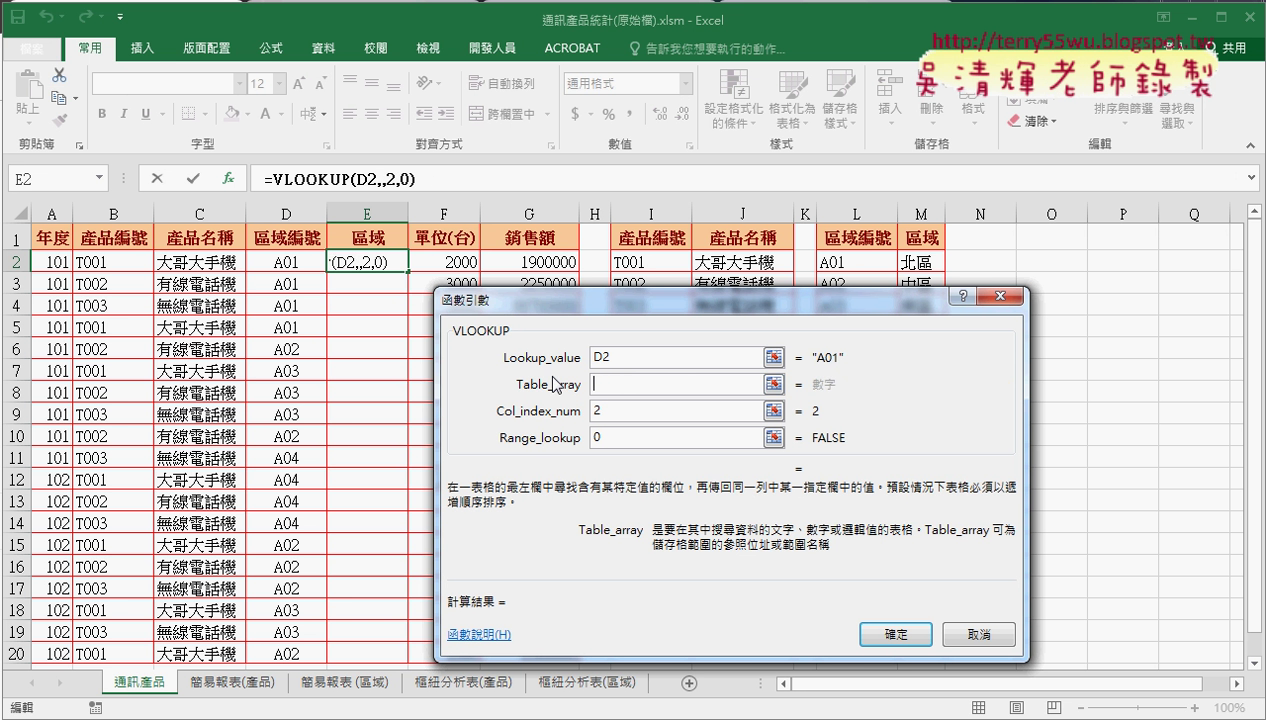
click(665, 356)
click(637, 388)
key(F3)
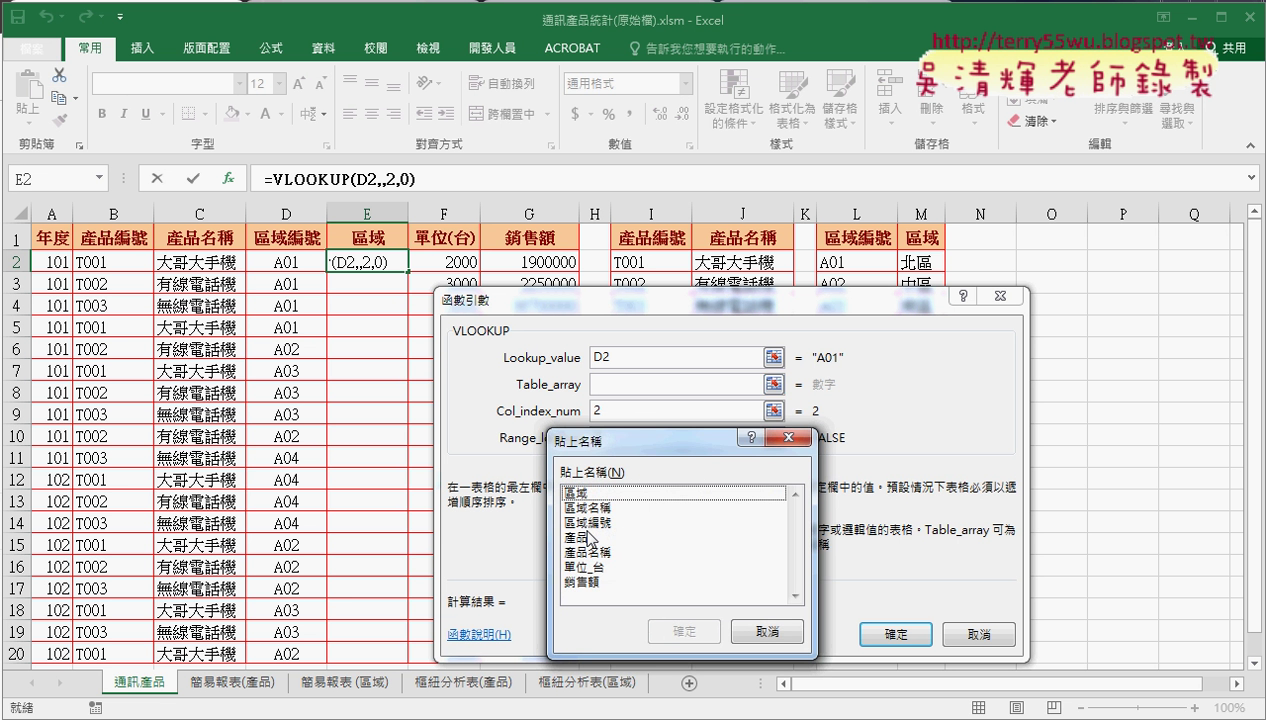
click(592, 508)
double_click(594, 508)
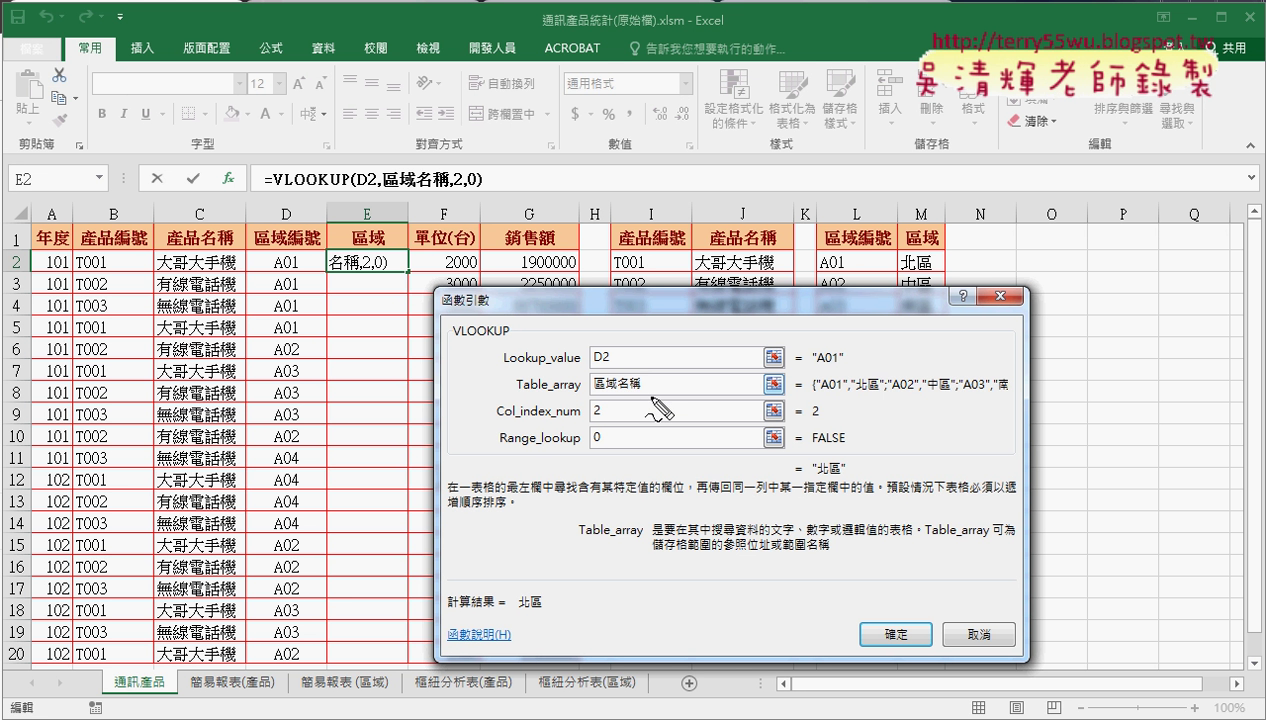
- Annotate the 區域名稱 Table_array values, such as A01→北區 and A02, against the L:M region table
drag(580, 393, 652, 396)
drag(804, 397, 840, 394)
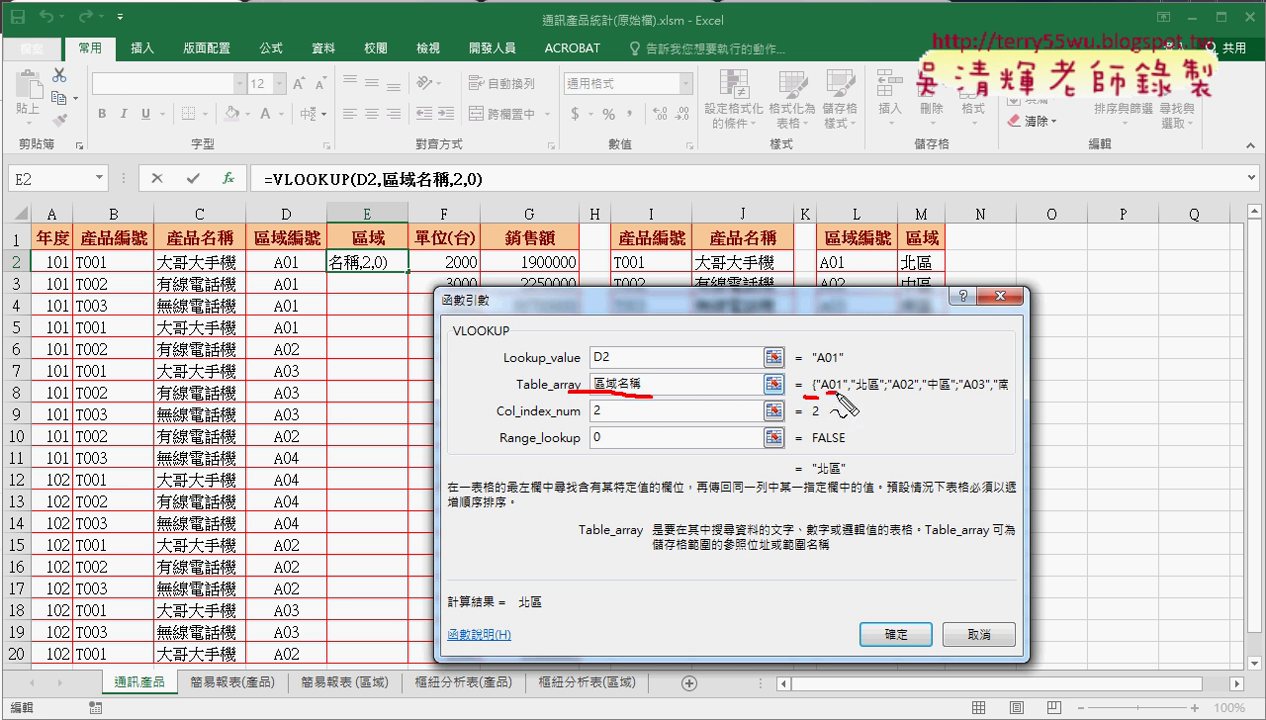
drag(820, 272, 838, 272)
drag(915, 270, 942, 270)
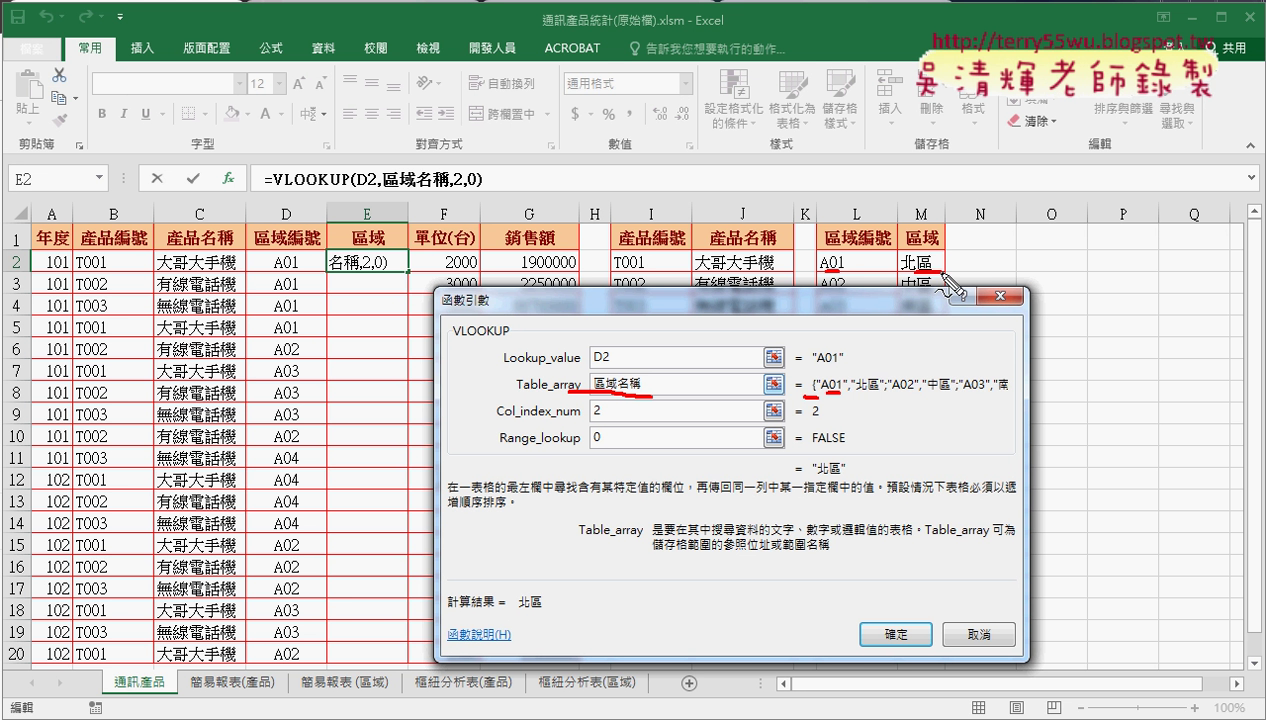
drag(880, 397, 888, 397)
drag(828, 296, 932, 294)
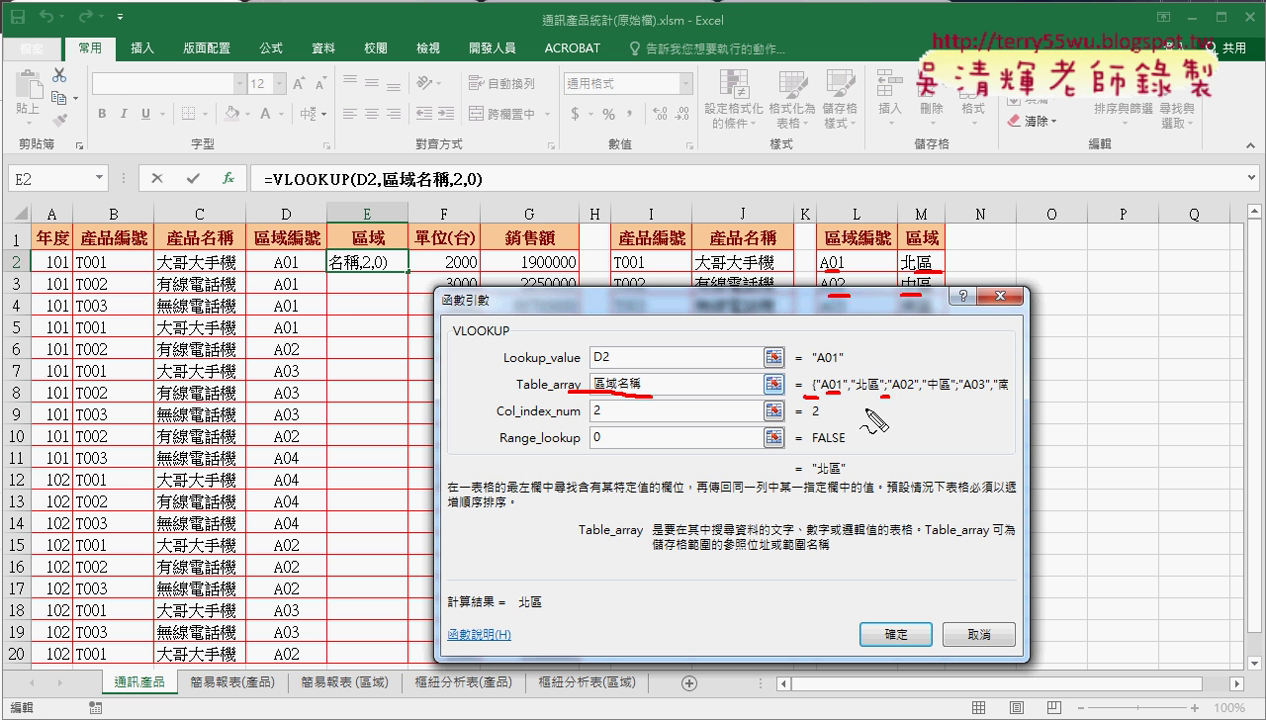
key(Escape)
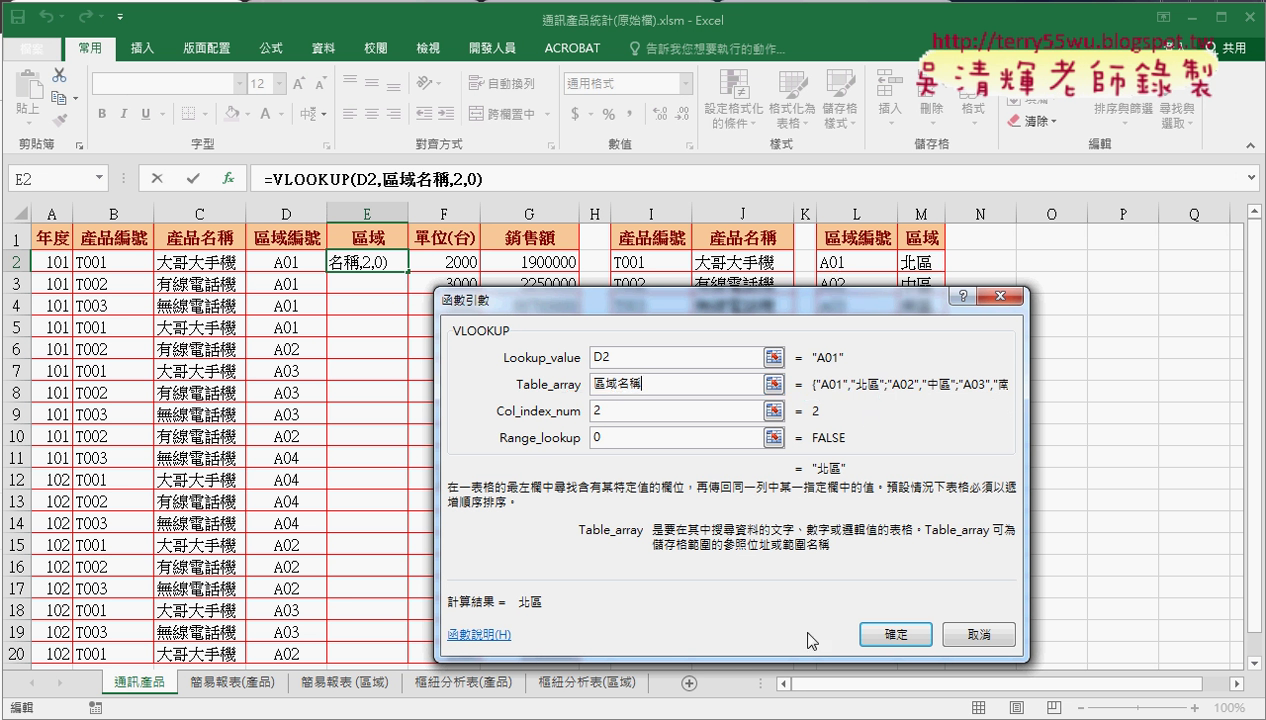
- Confirm =VLOOKUP(D2,區域名稱,2,0) in E2 and fill it down to E20
click(895, 634)
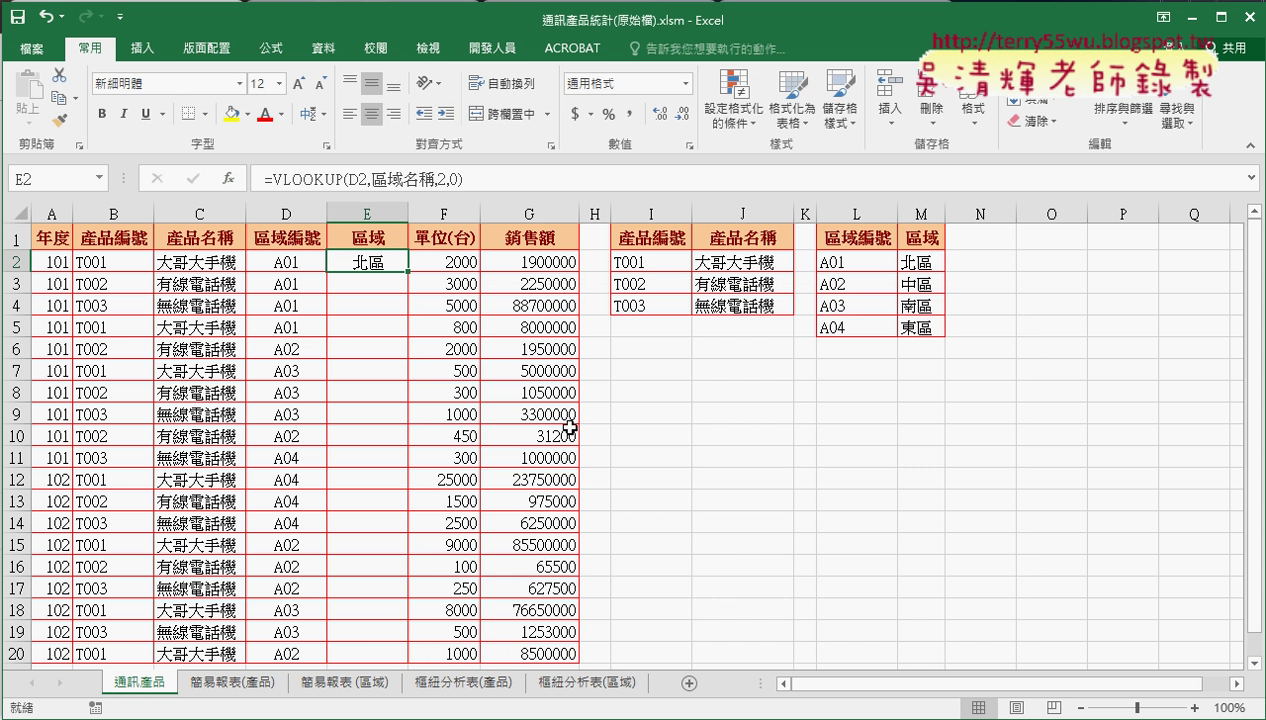
double_click(408, 270)
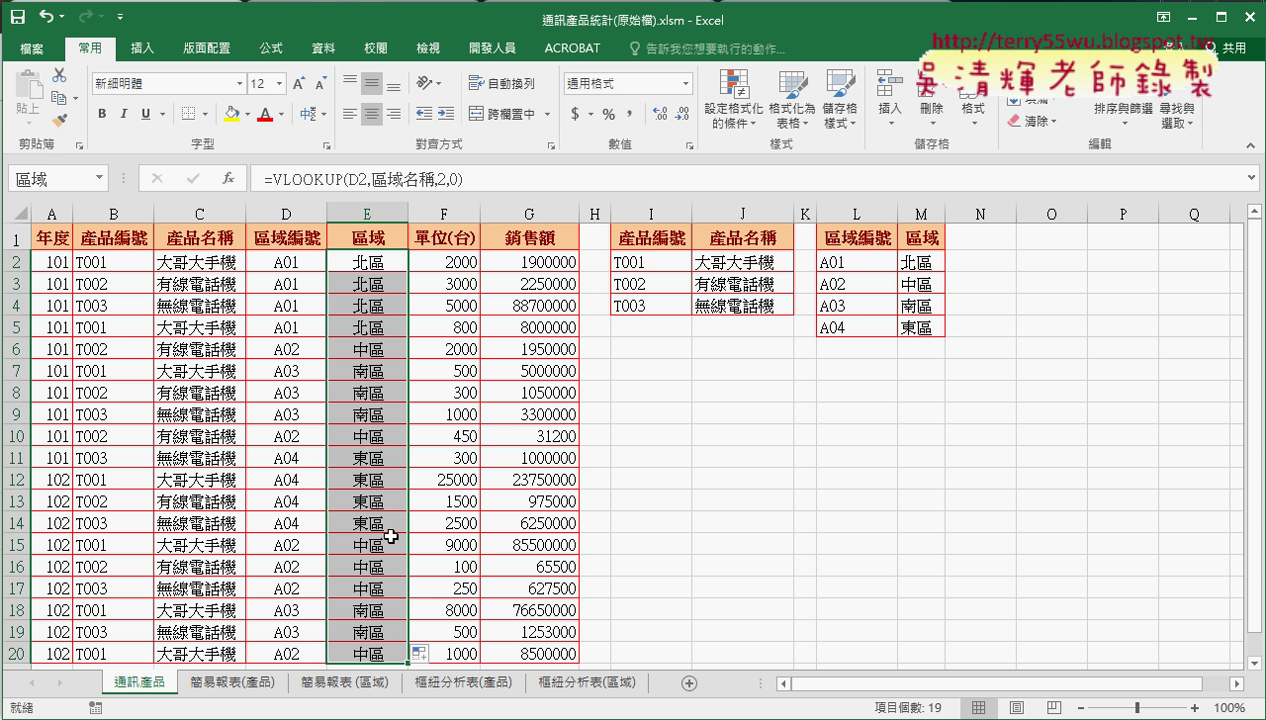
- Open 名稱管理員 (Name Manager) from the 公式 ribbon after highlighting where it sits
click(278, 48)
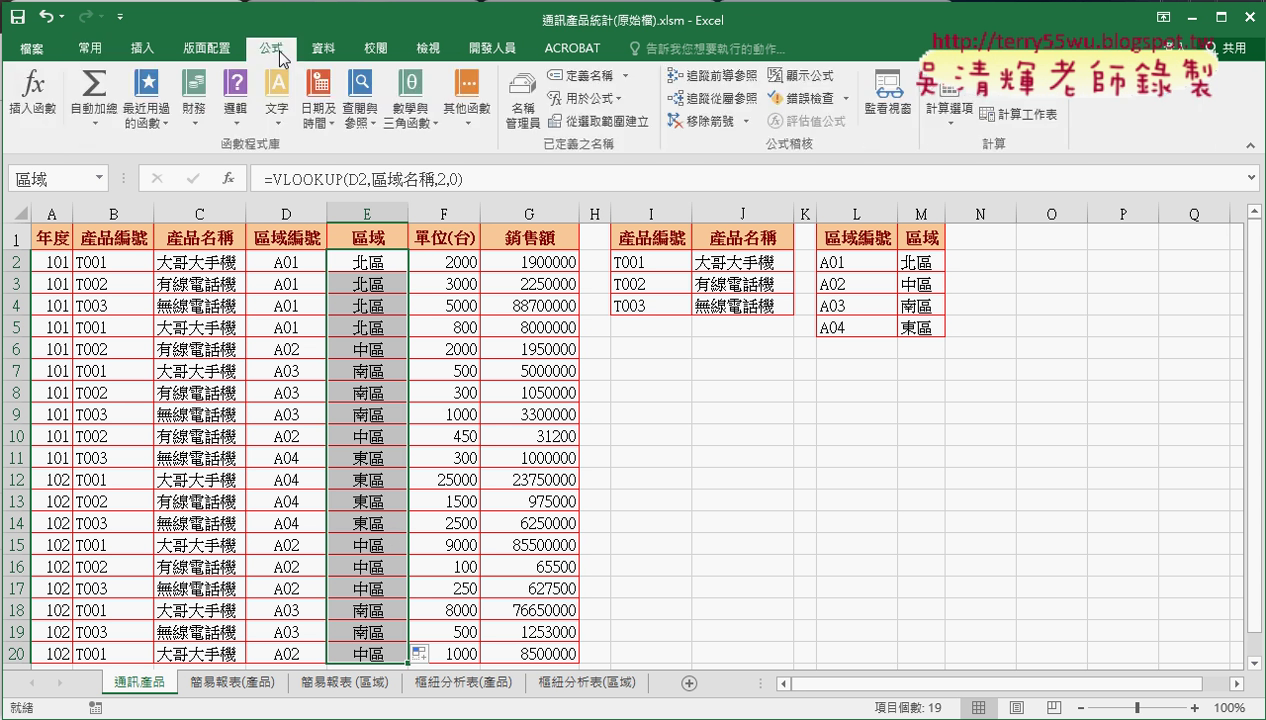
click(520, 118)
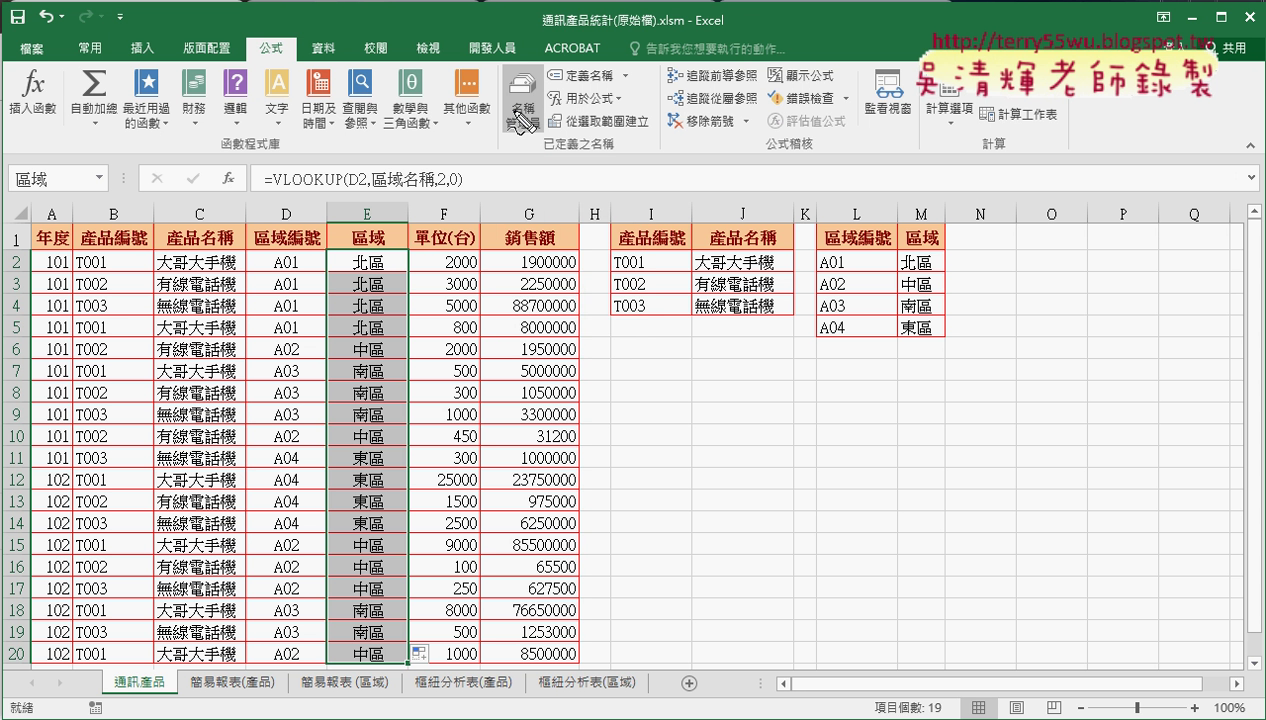
drag(244, 34, 297, 62)
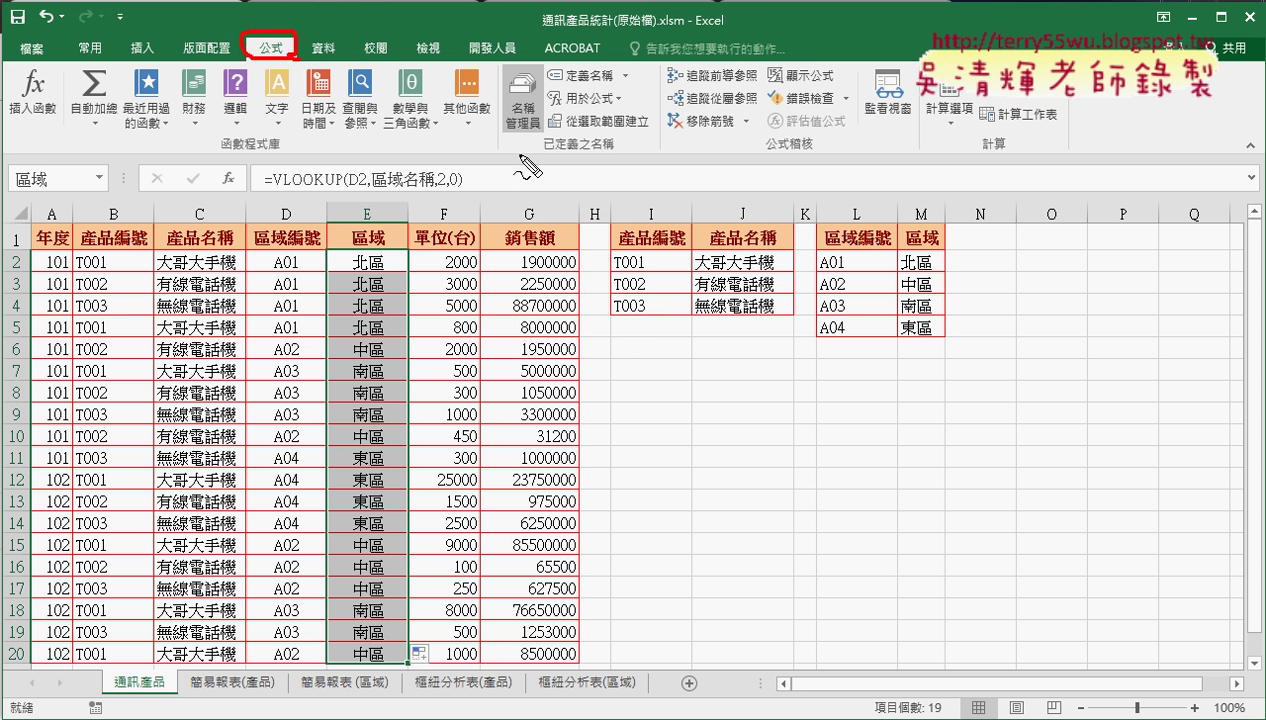
drag(521, 157, 540, 80)
mouse_move(297, 72)
mouse_down()
mouse_move(450, 102)
mouse_move(432, 127)
mouse_up()
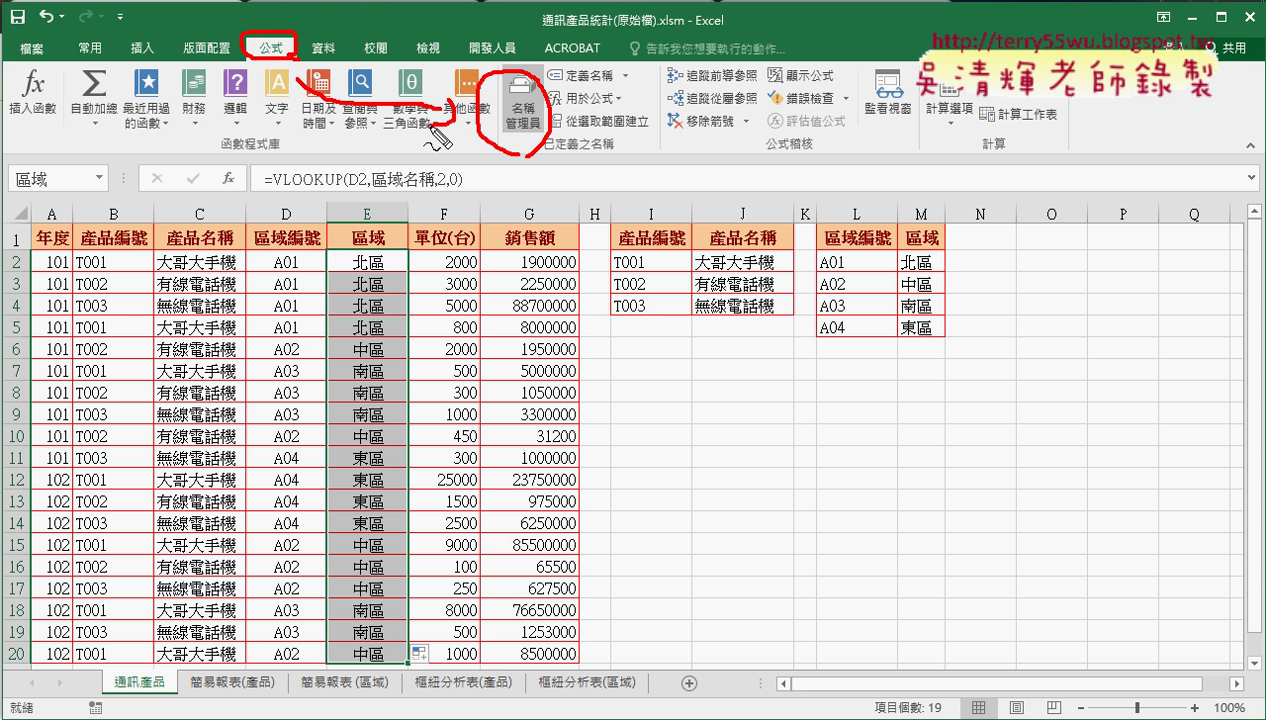
key(Escape)
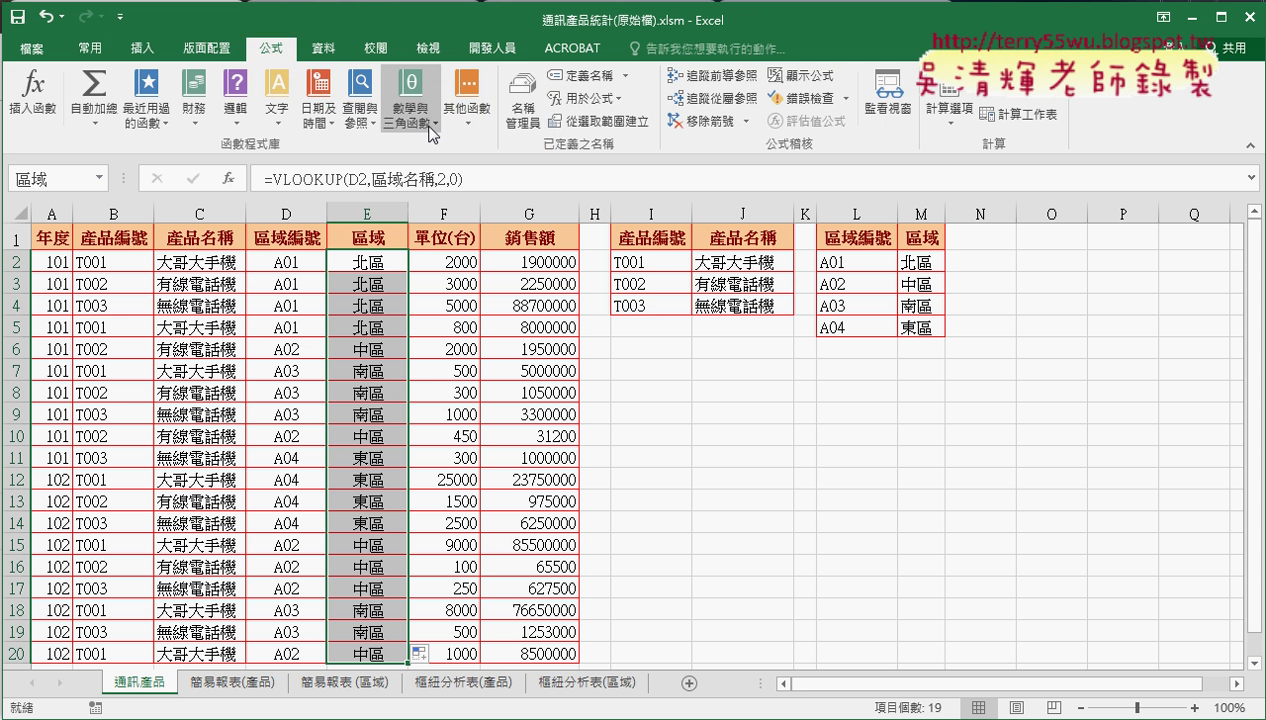
click(527, 115)
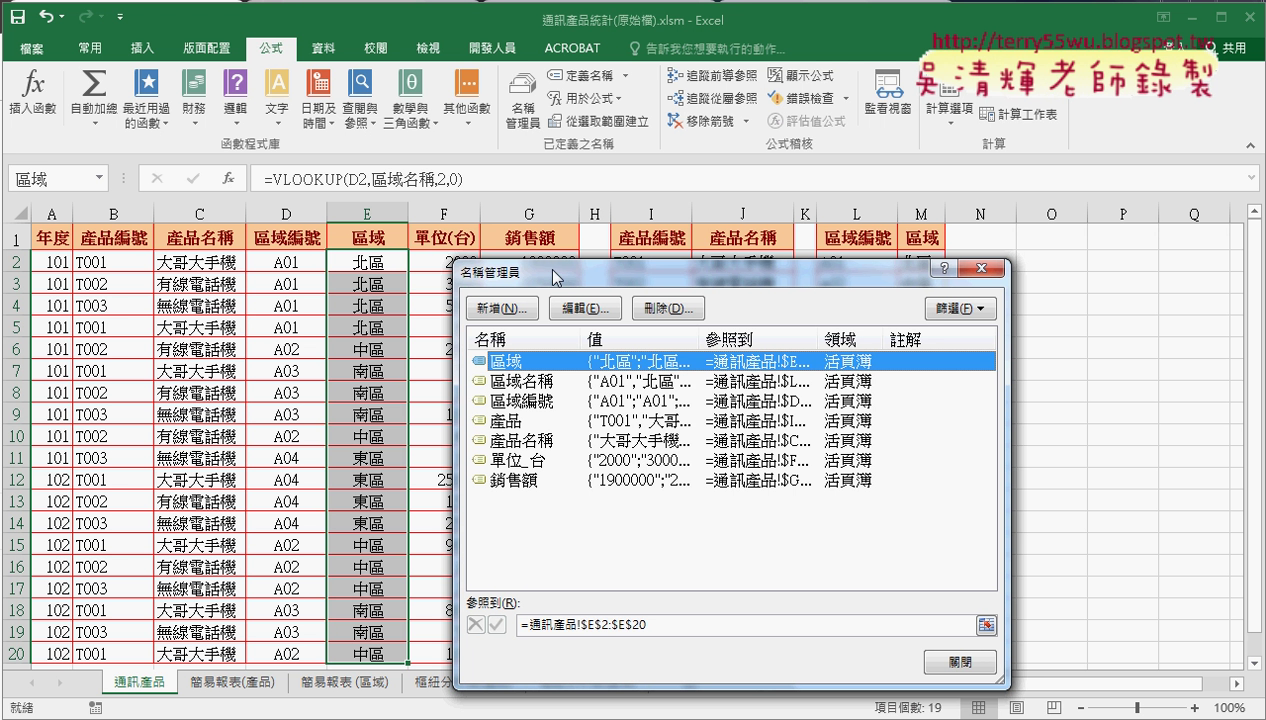
- Inspect the 區域編號 name and show its range 通訊產品!$D$2:$D$20 (column D)
drag(555, 277, 274, 273)
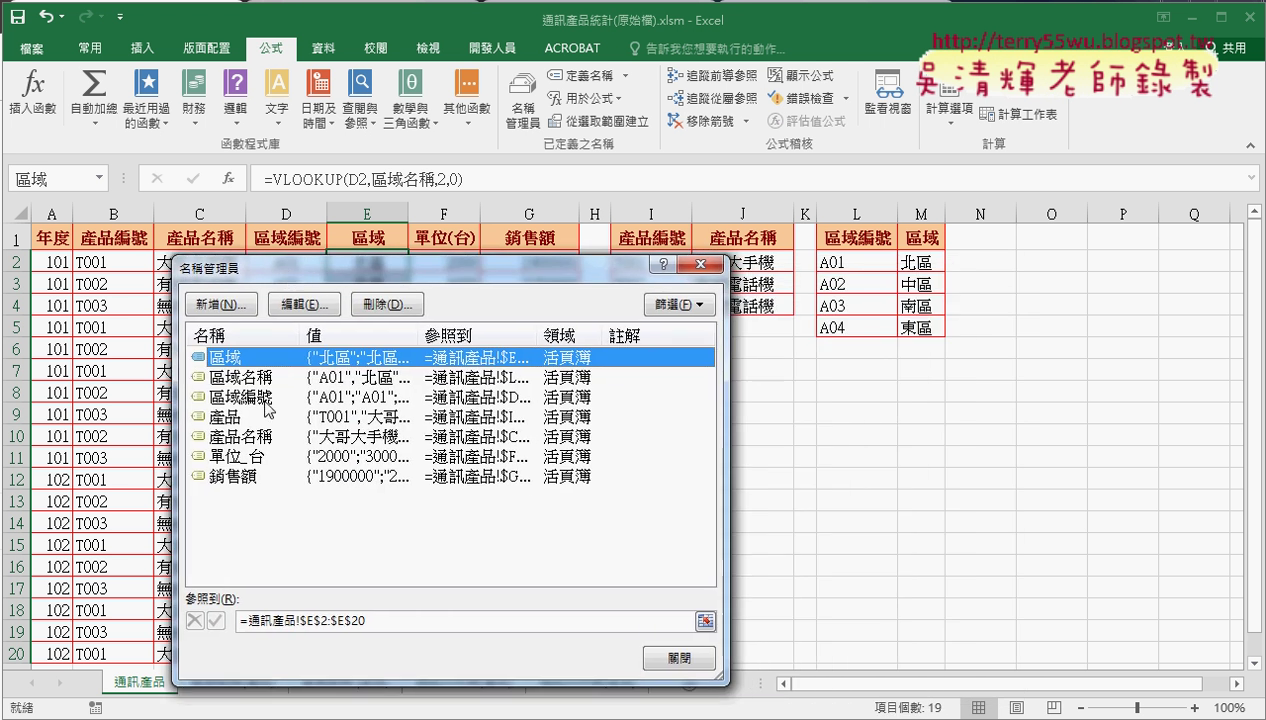
click(266, 400)
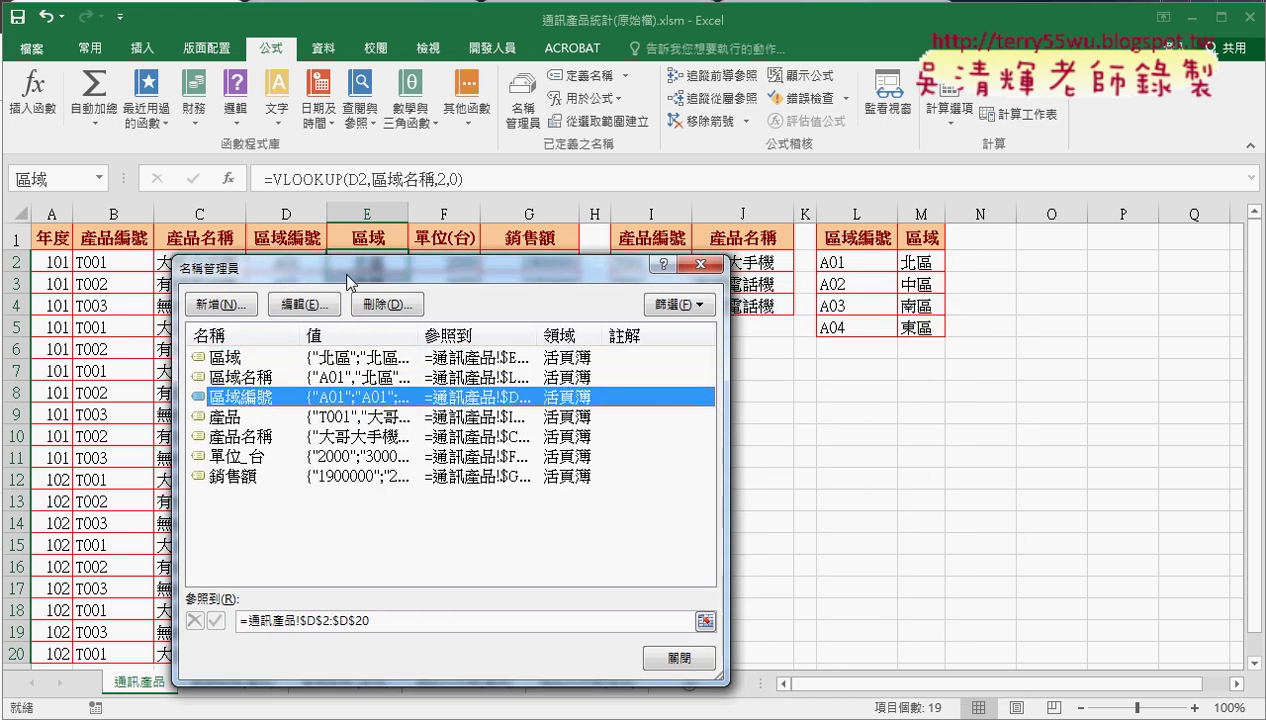
drag(344, 276, 660, 196)
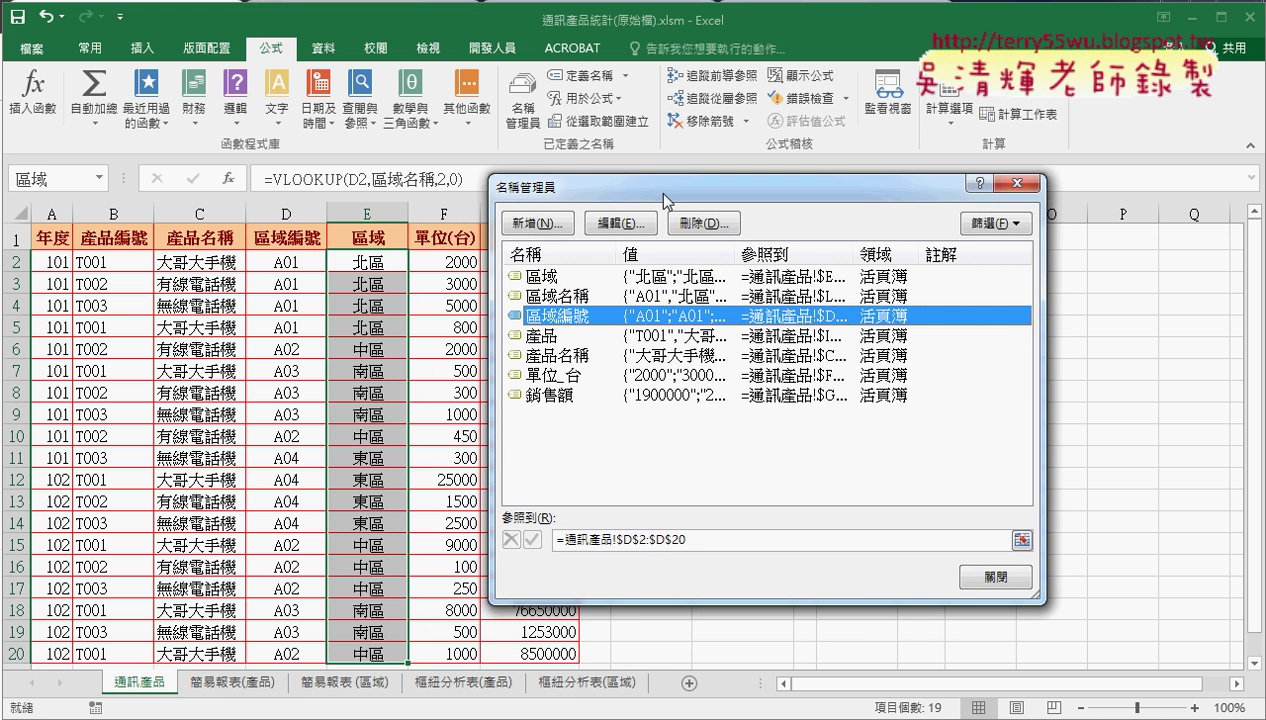
click(697, 541)
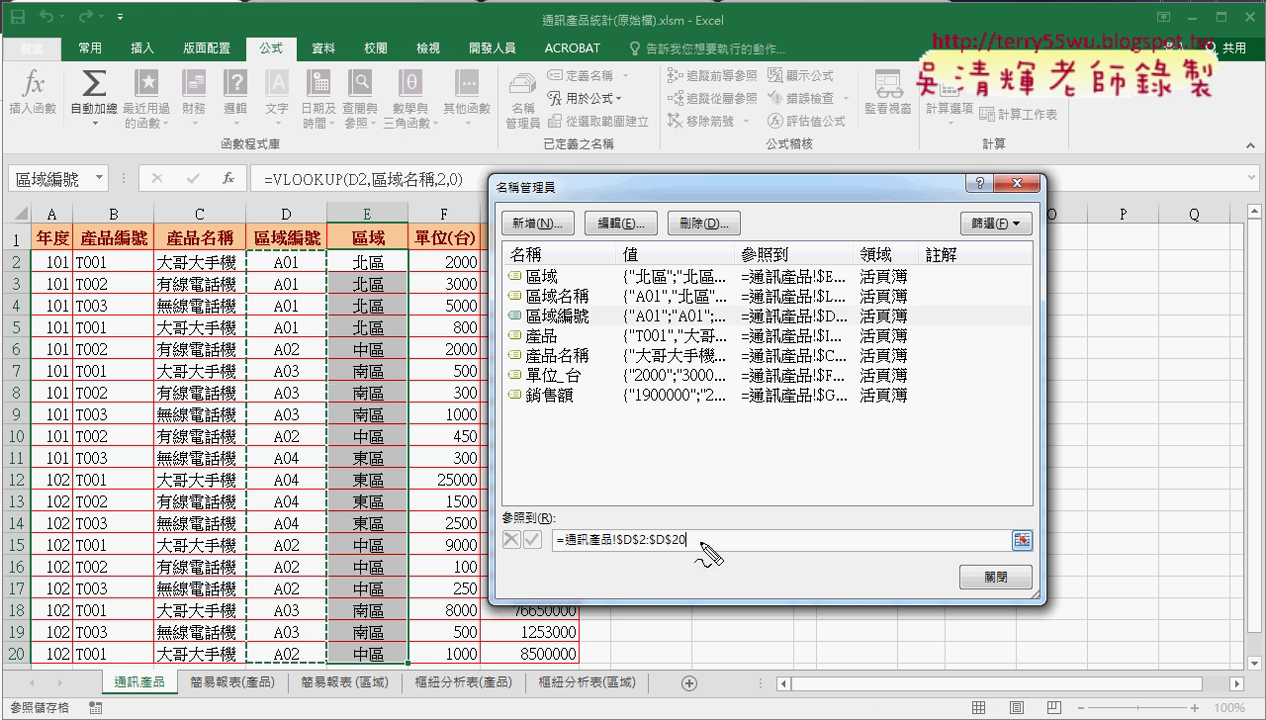
drag(682, 549, 548, 550)
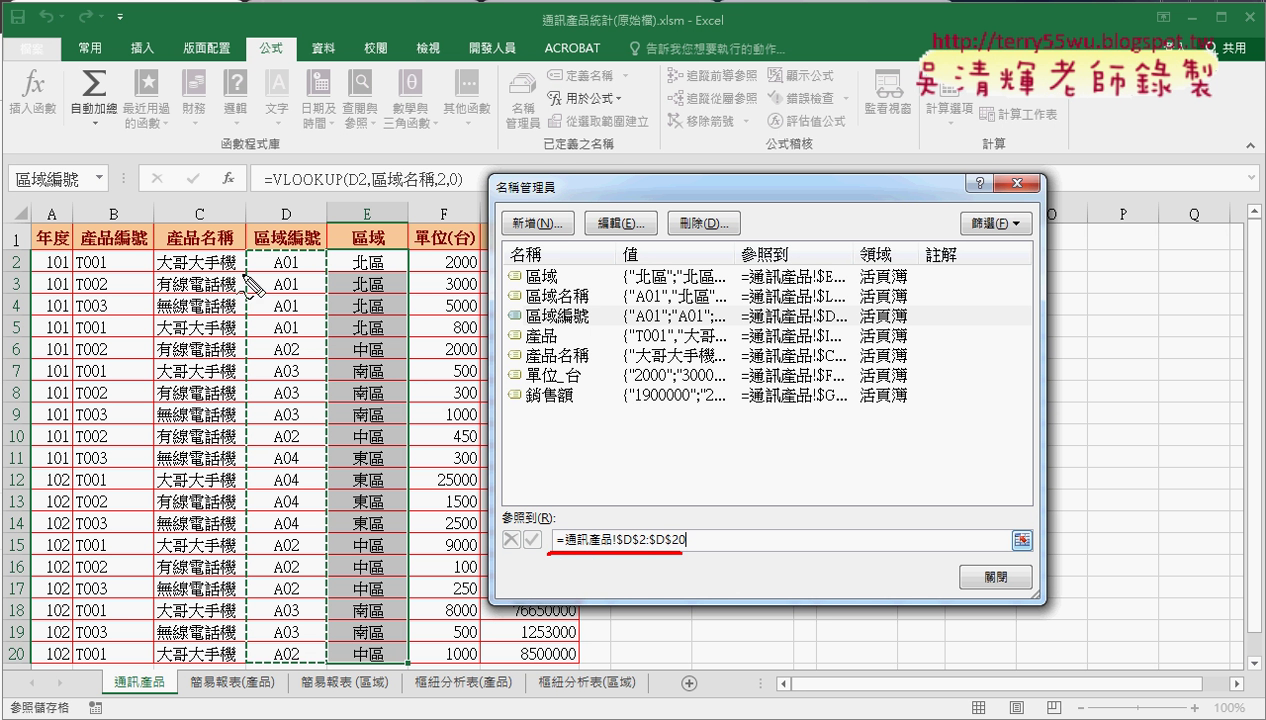
drag(250, 252, 250, 553)
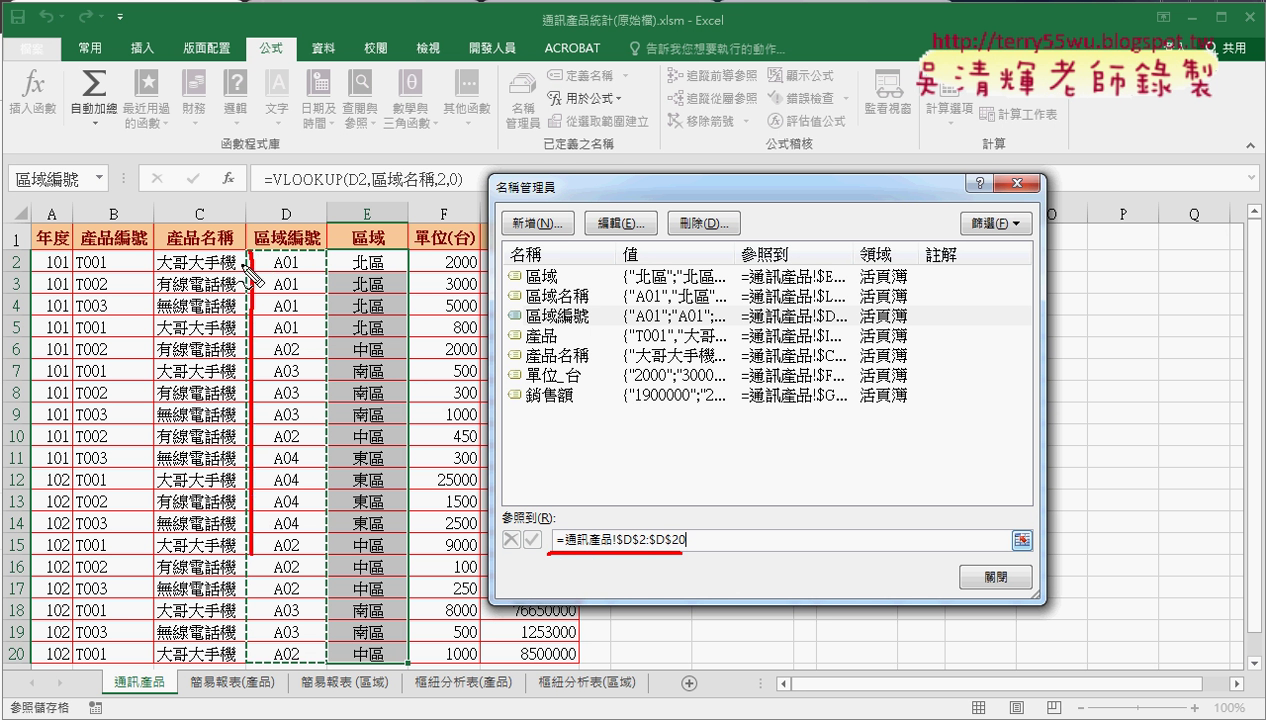
drag(255, 252, 320, 570)
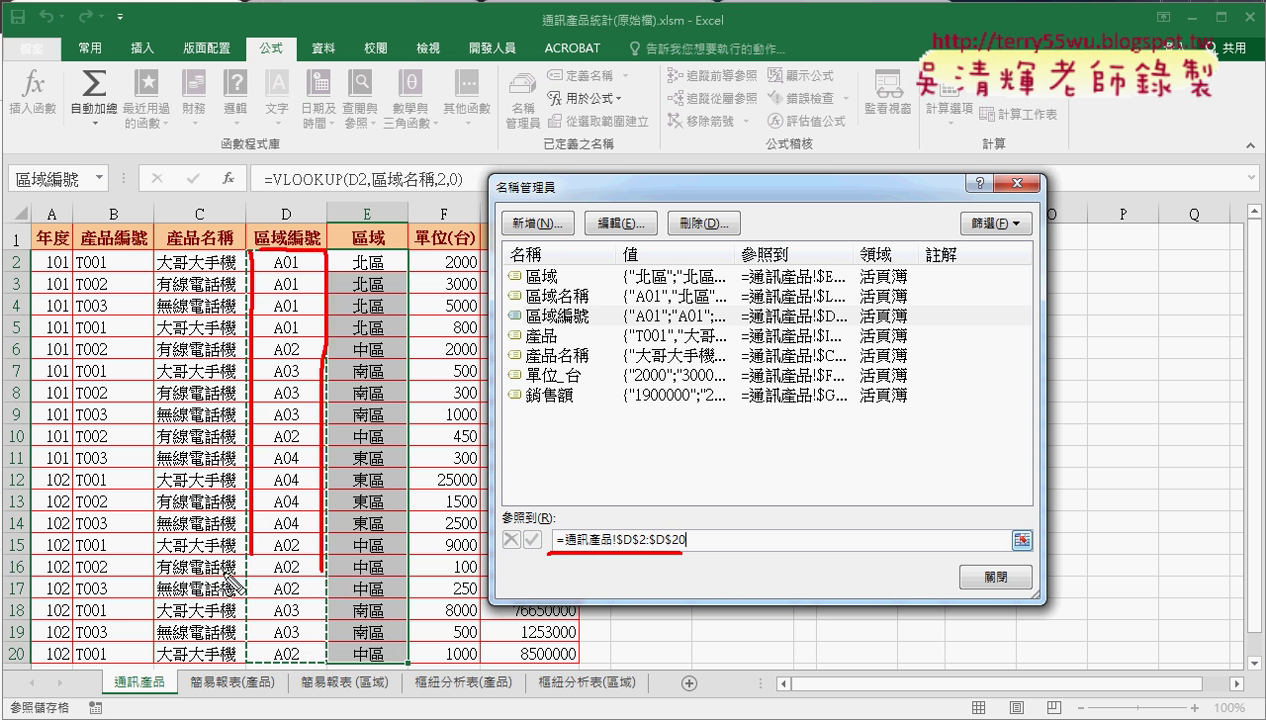
key(Escape)
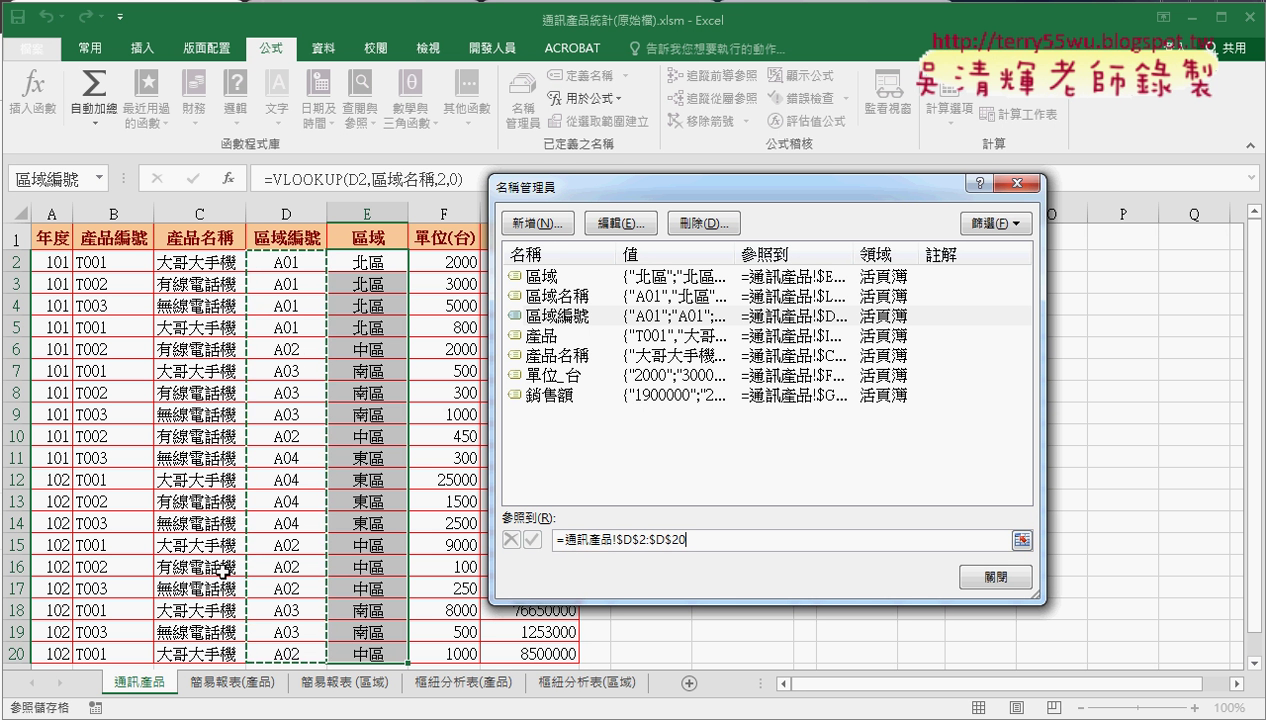
- Select 區域名稱 in Name Manager and show the range it covers on the sheet
click(562, 296)
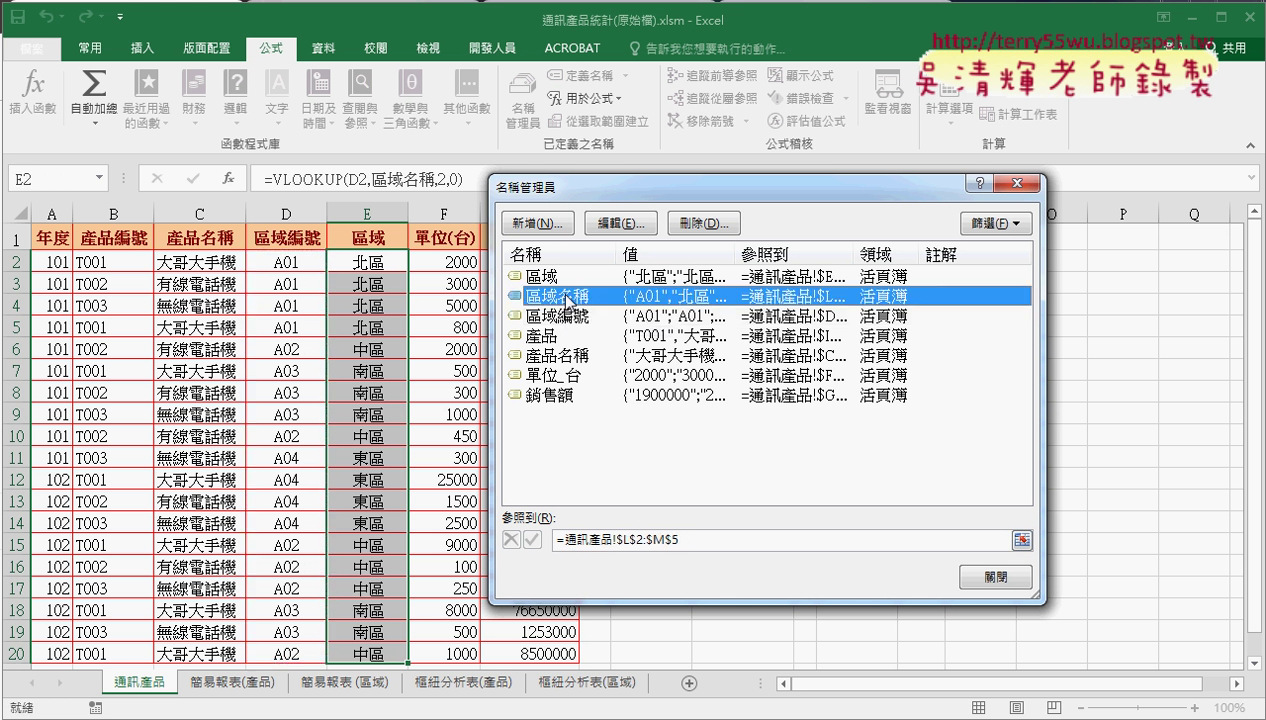
drag(590, 197, 261, 209)
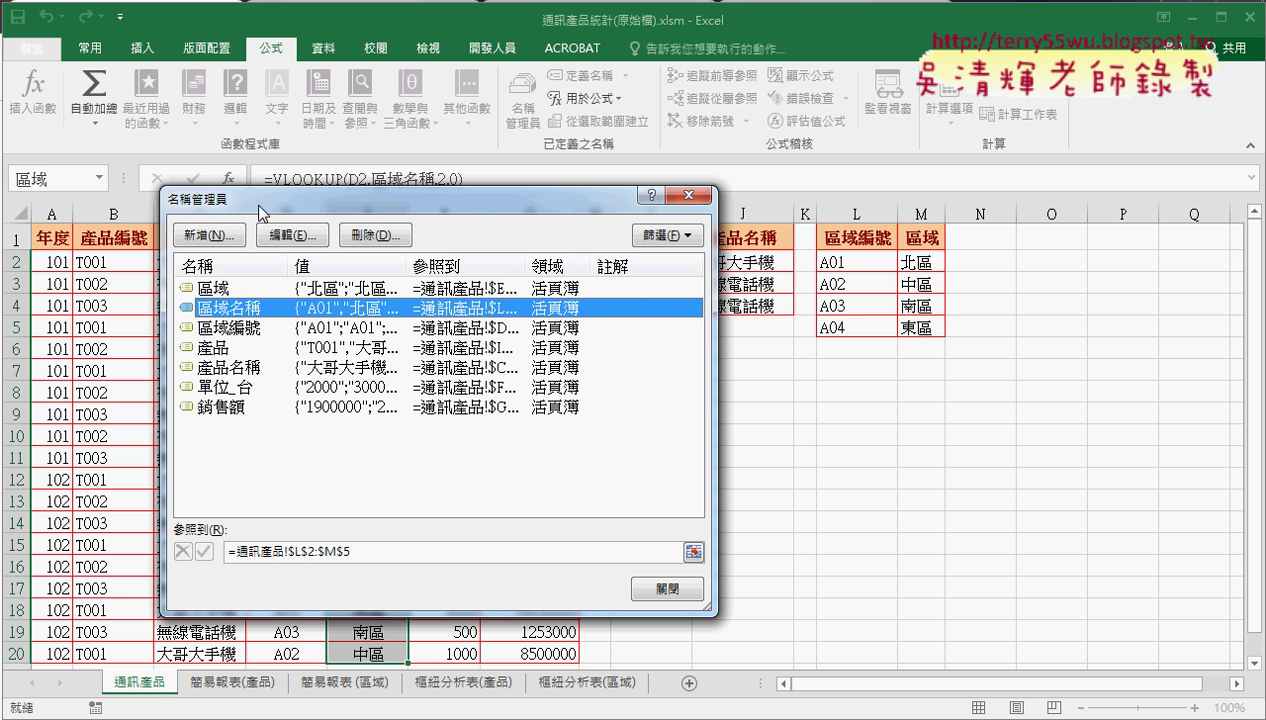
click(372, 552)
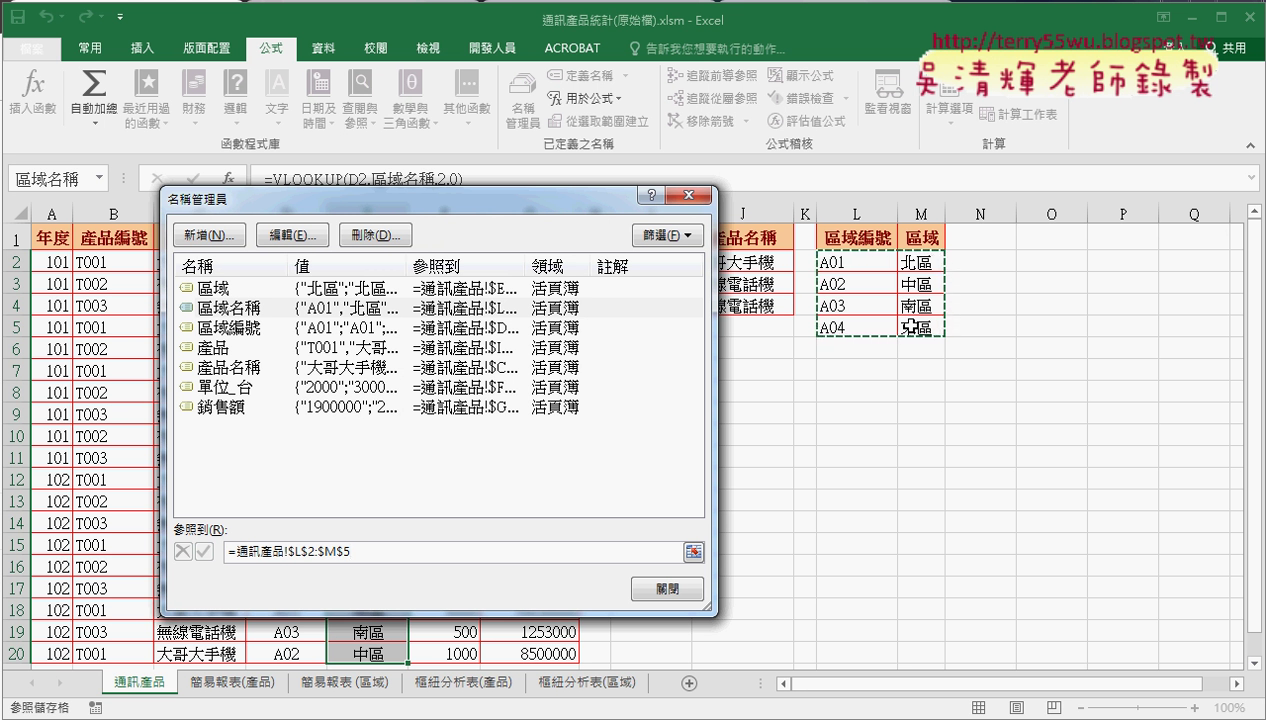
- Reset 區域名稱 to L2:M5, confirm the reference and close Name Manager
drag(822, 264, 925, 326)
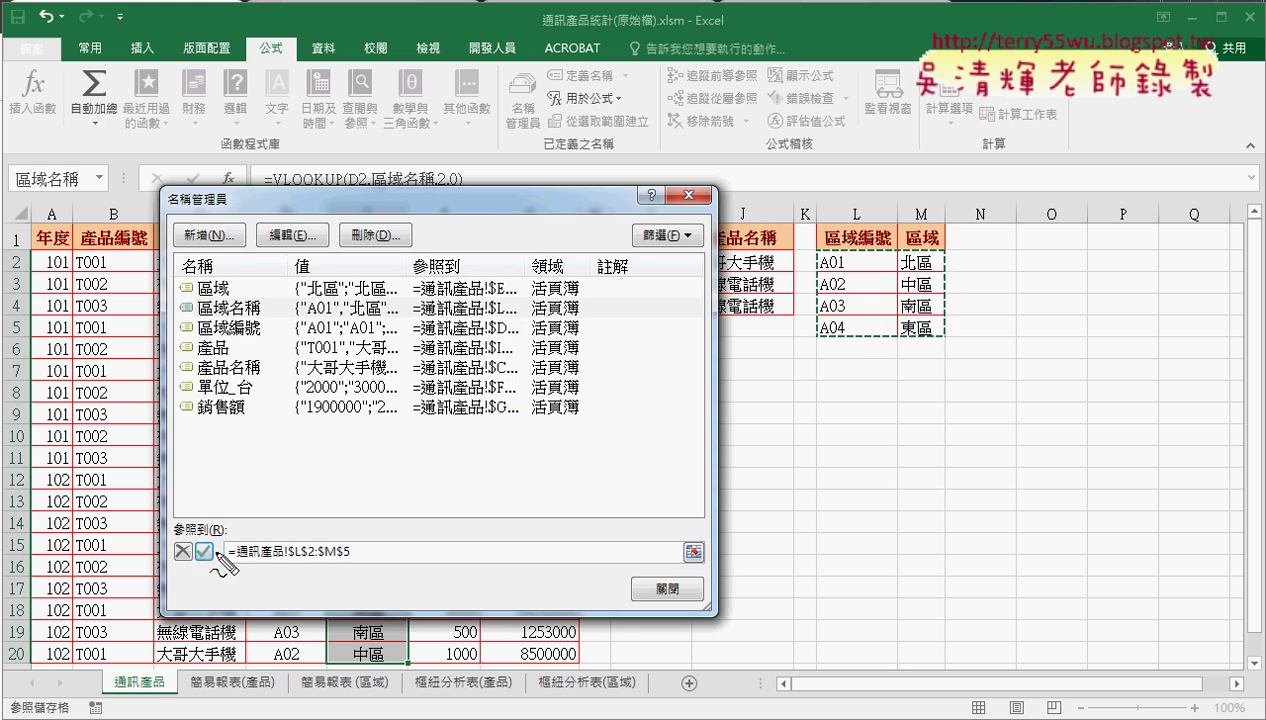
mouse_move(226, 550)
mouse_down()
mouse_move(207, 543)
mouse_move(245, 540)
mouse_up()
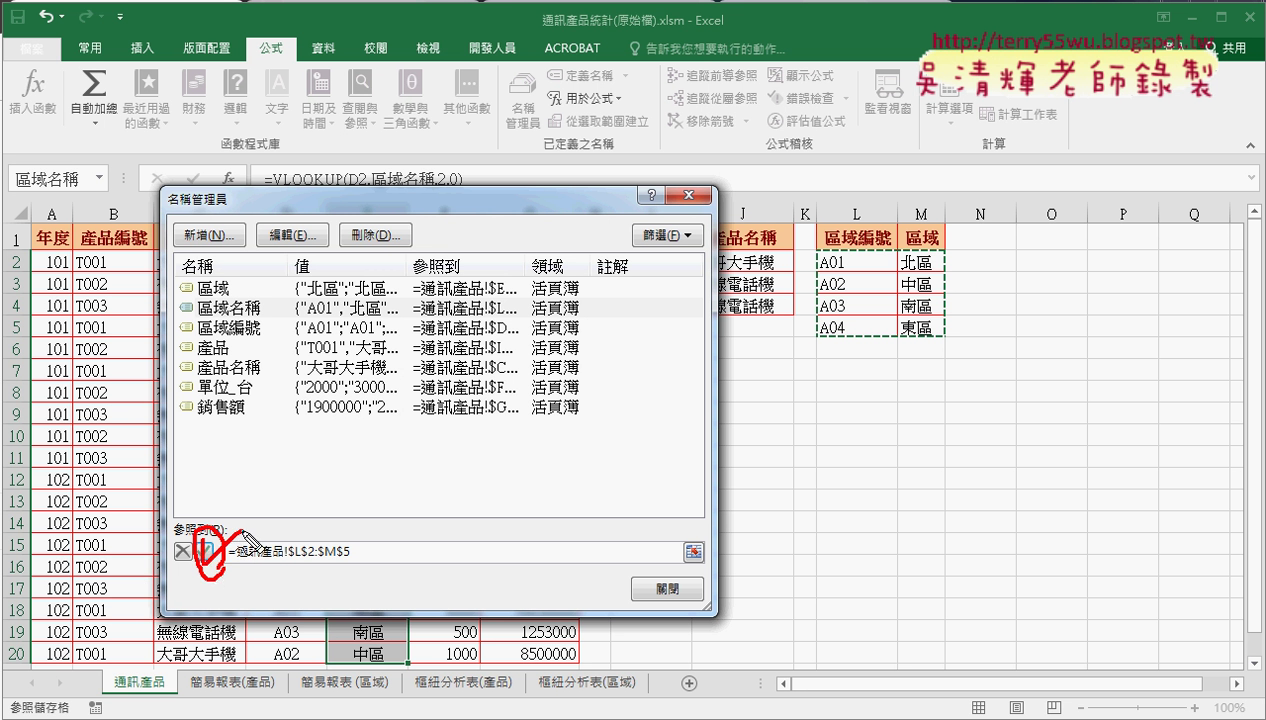
key(Escape)
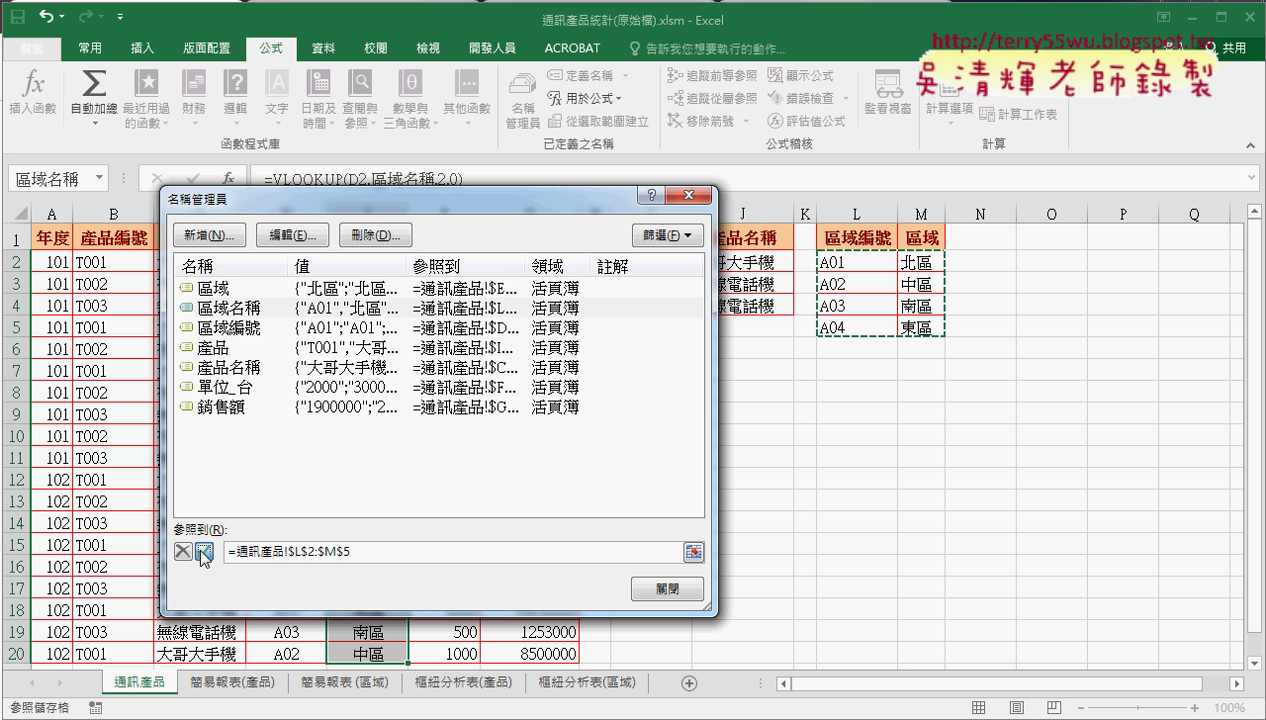
click(204, 551)
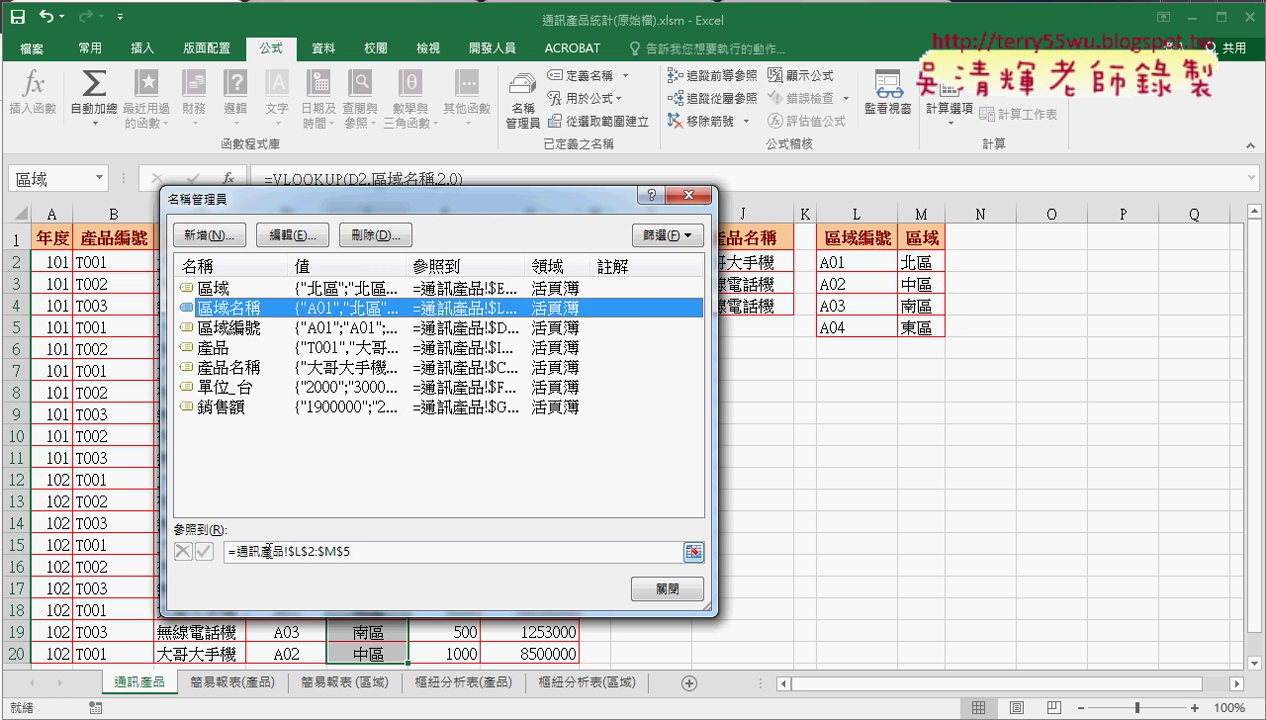
click(666, 590)
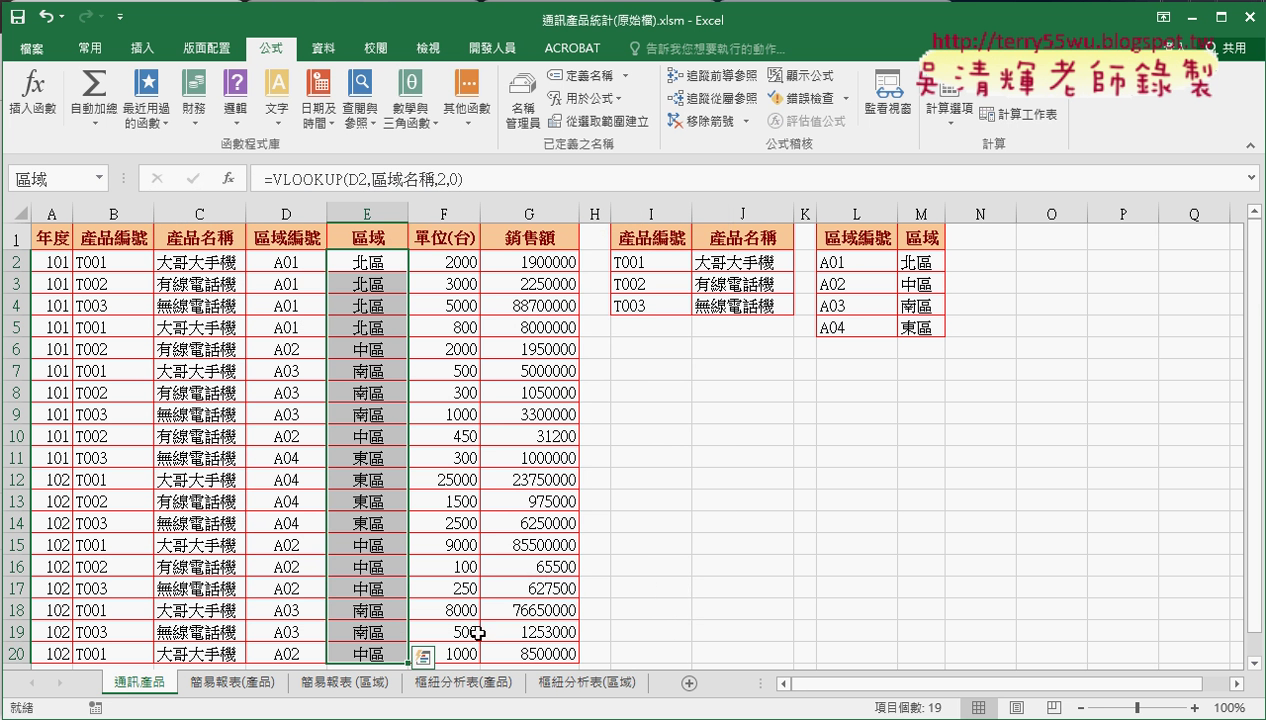
- Review the 產品名稱 and 年度 columns and the C2 lookup on the 通訊產品 sheet
click(242, 685)
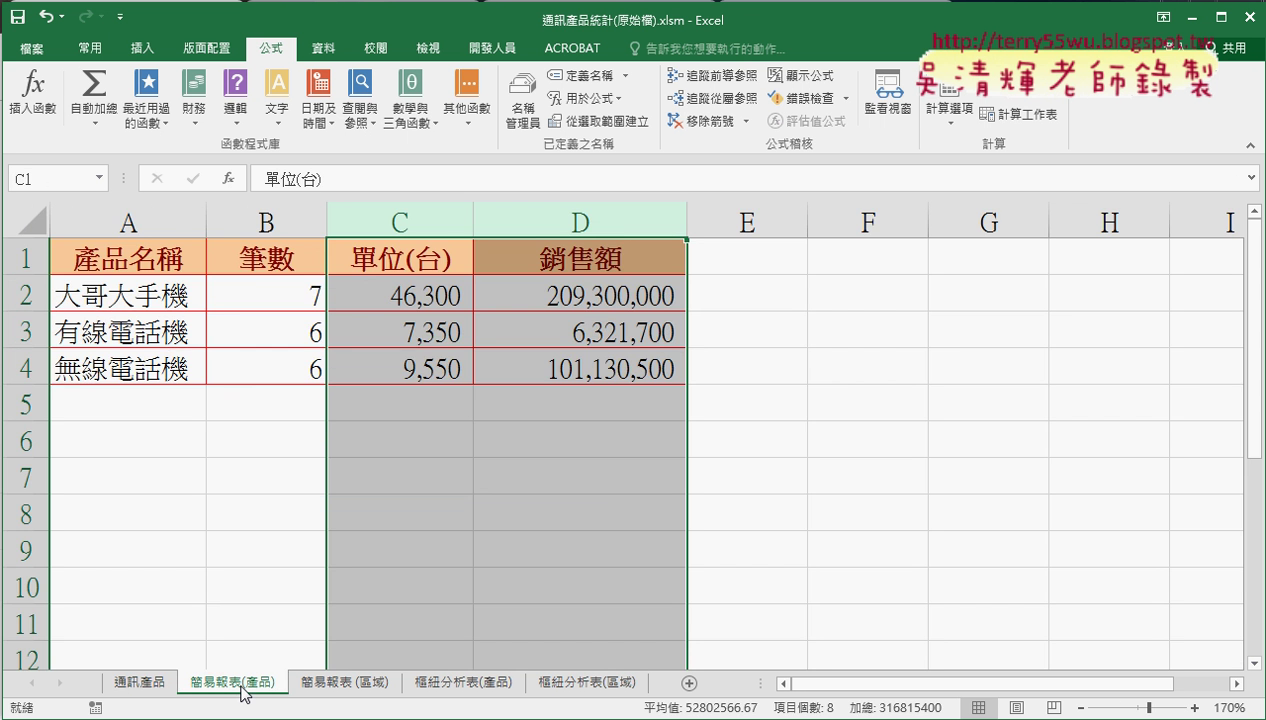
click(146, 682)
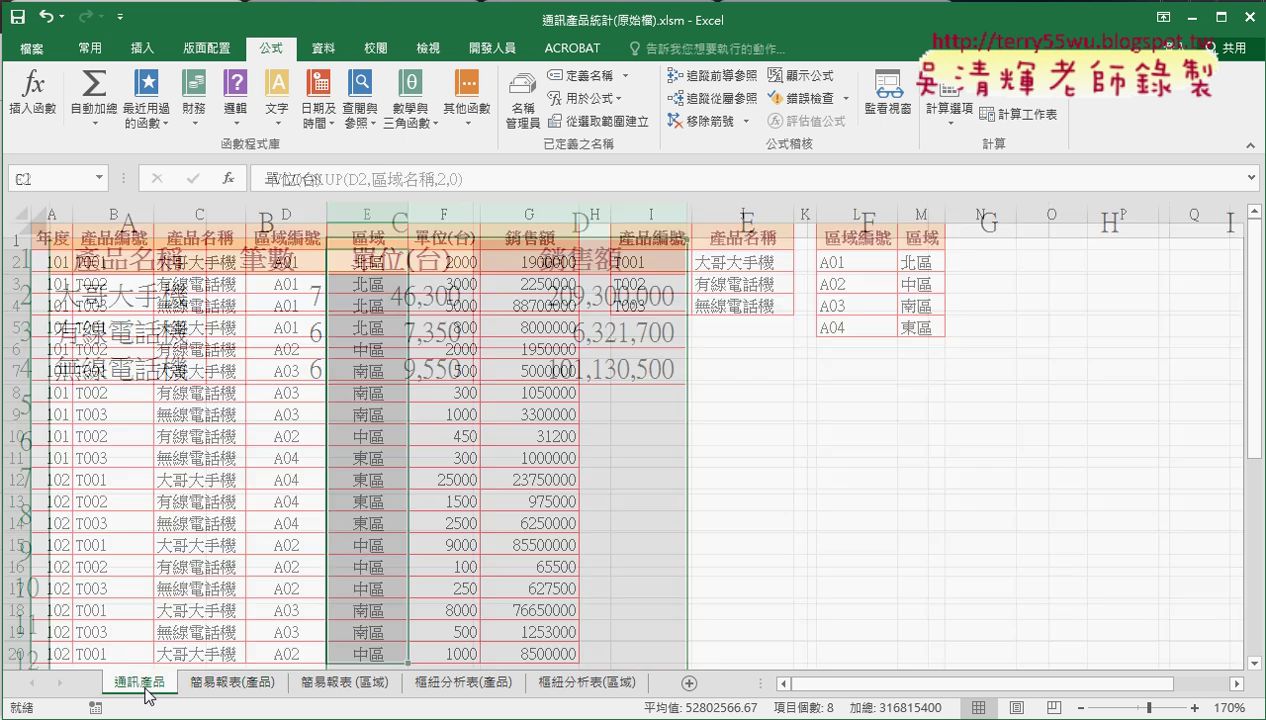
click(200, 210)
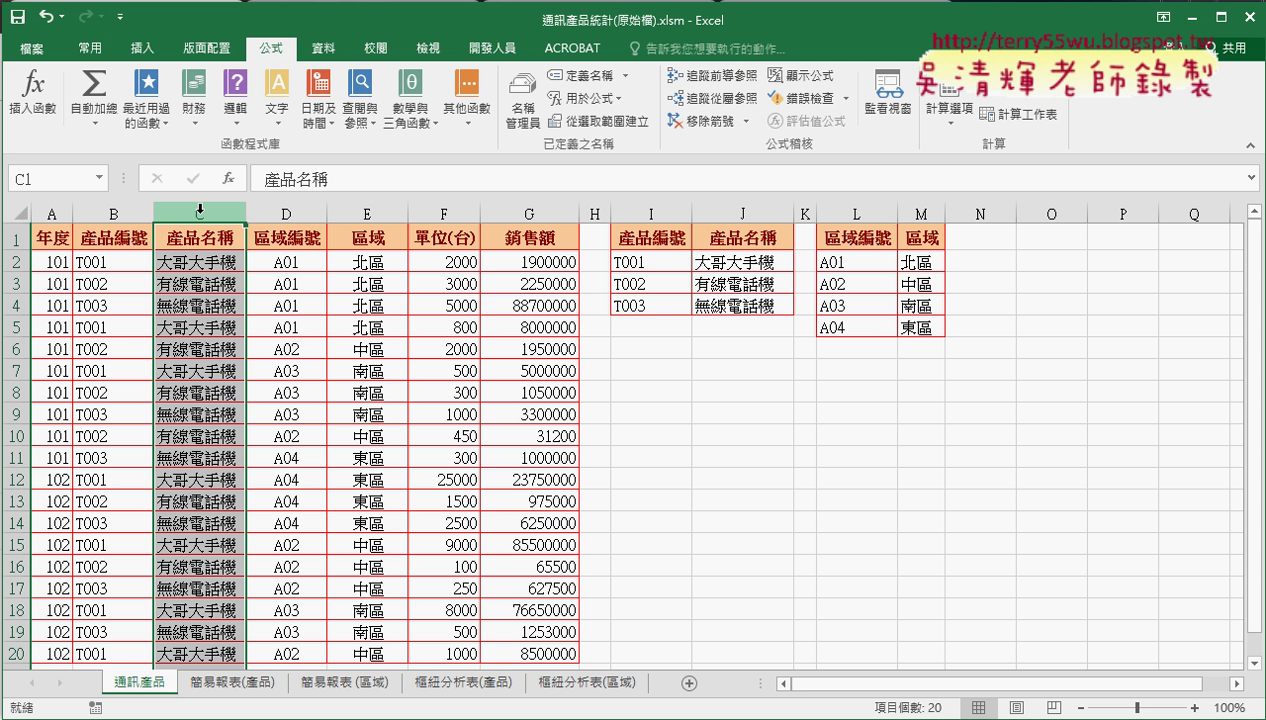
click(51, 212)
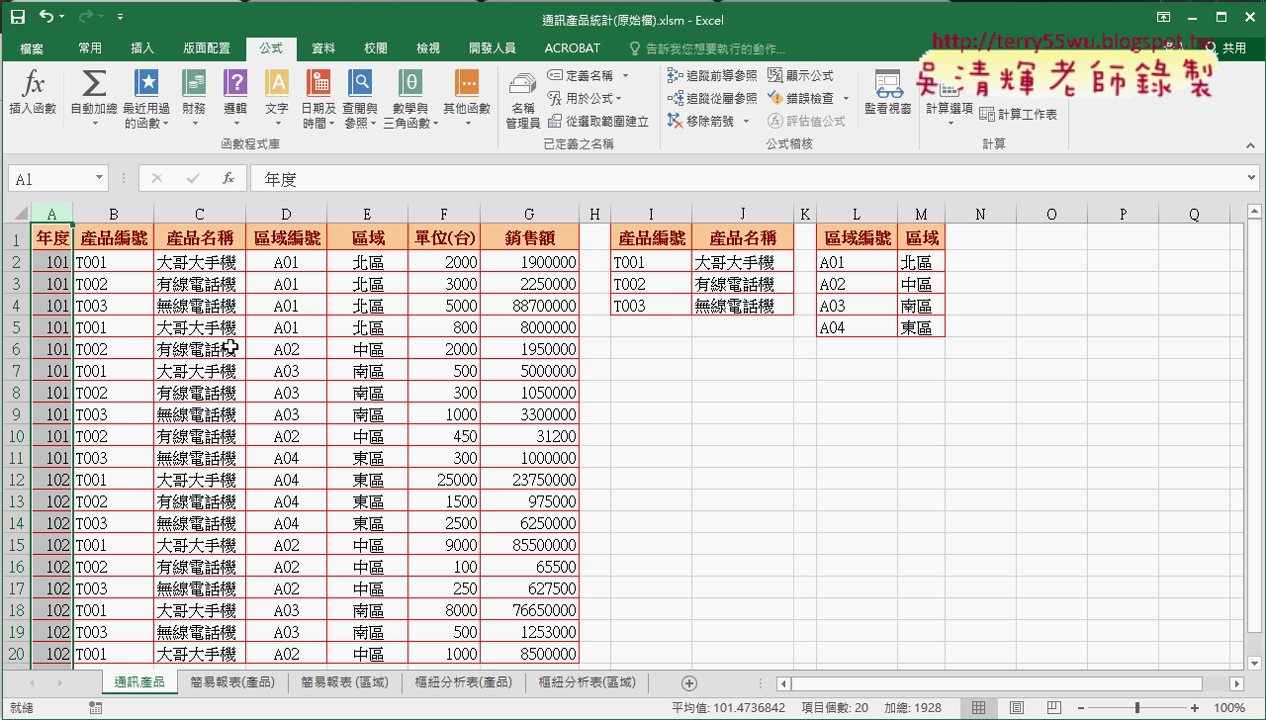
click(201, 208)
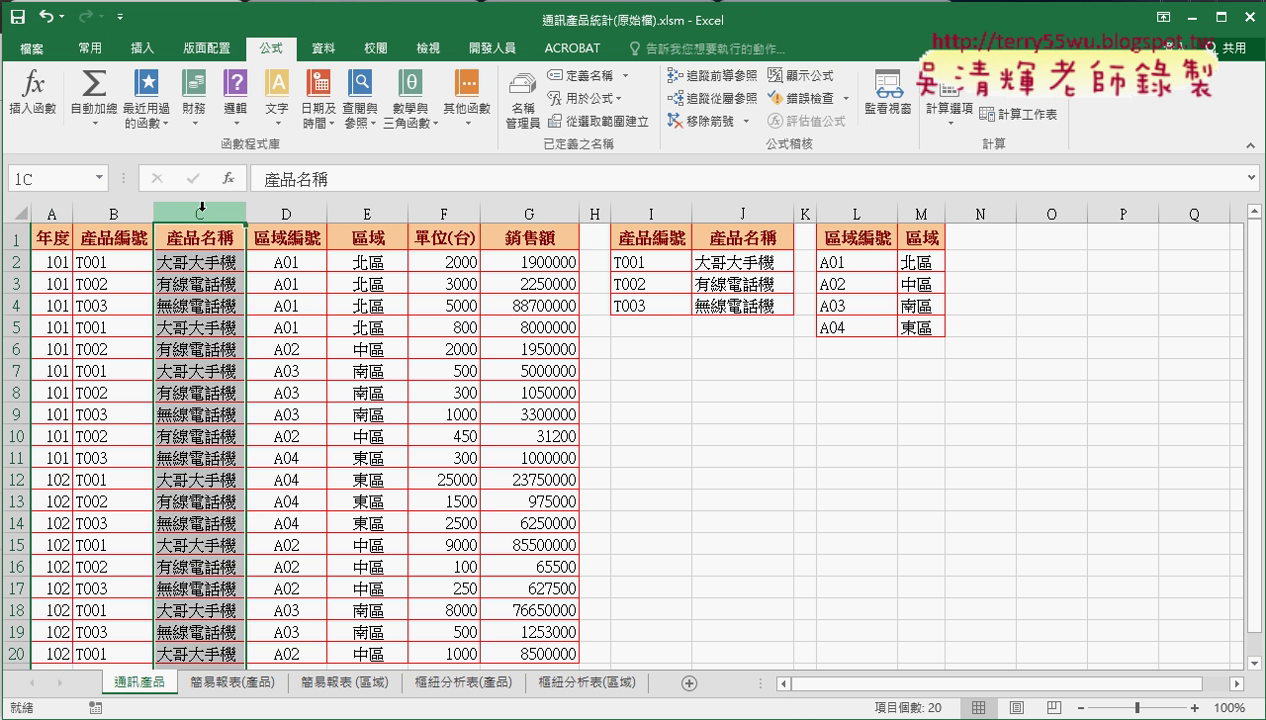
click(200, 261)
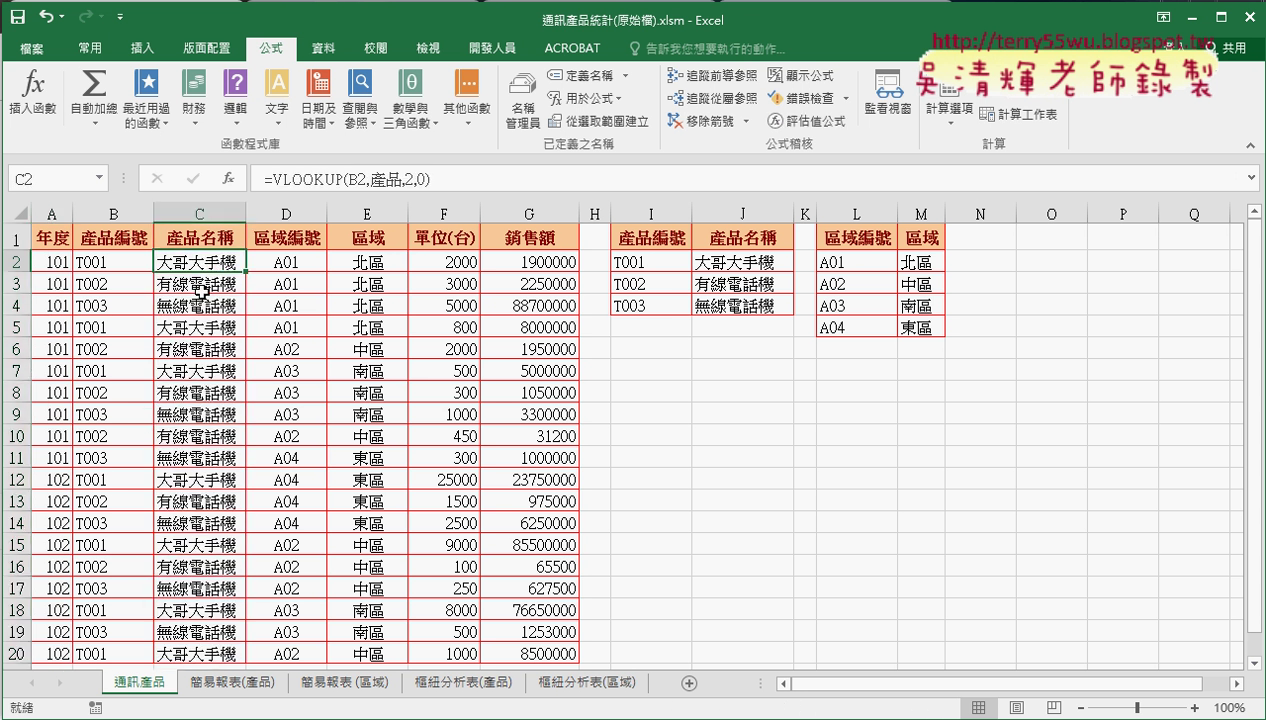
- Compare the summary counts in B2:B4 with row 2's unit quantity F2 and sales G2
click(250, 682)
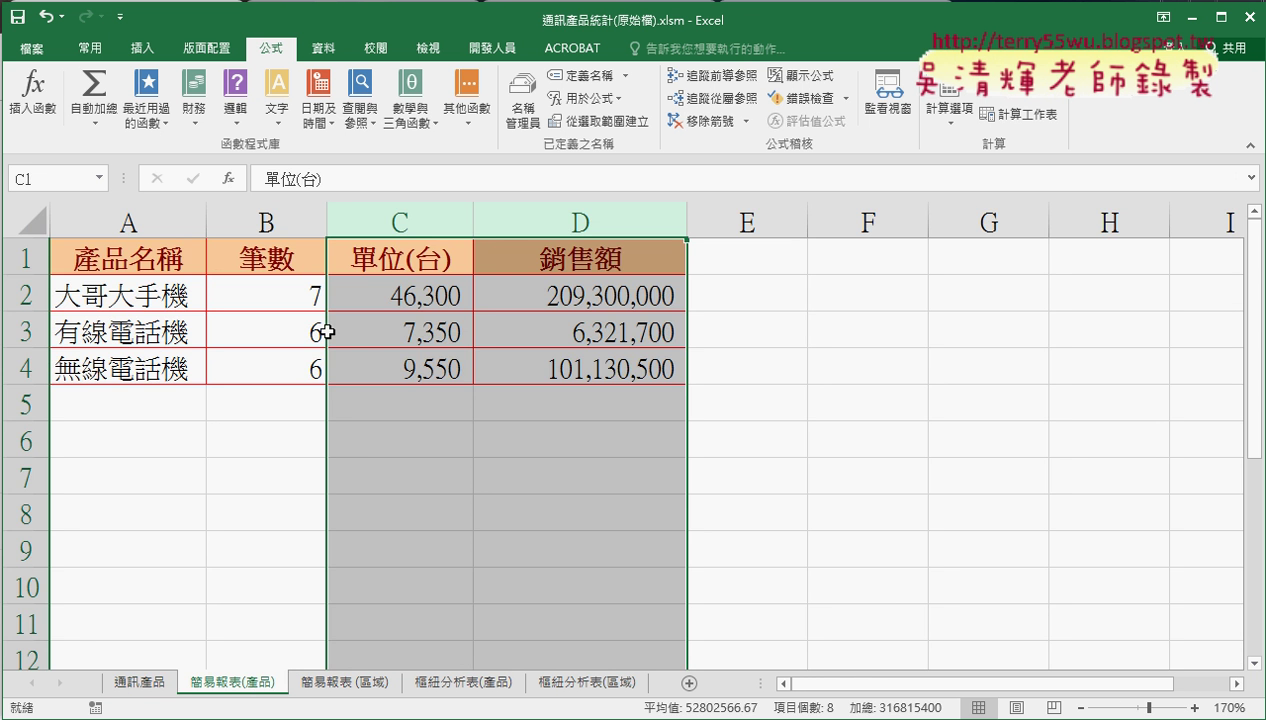
drag(281, 295, 280, 350)
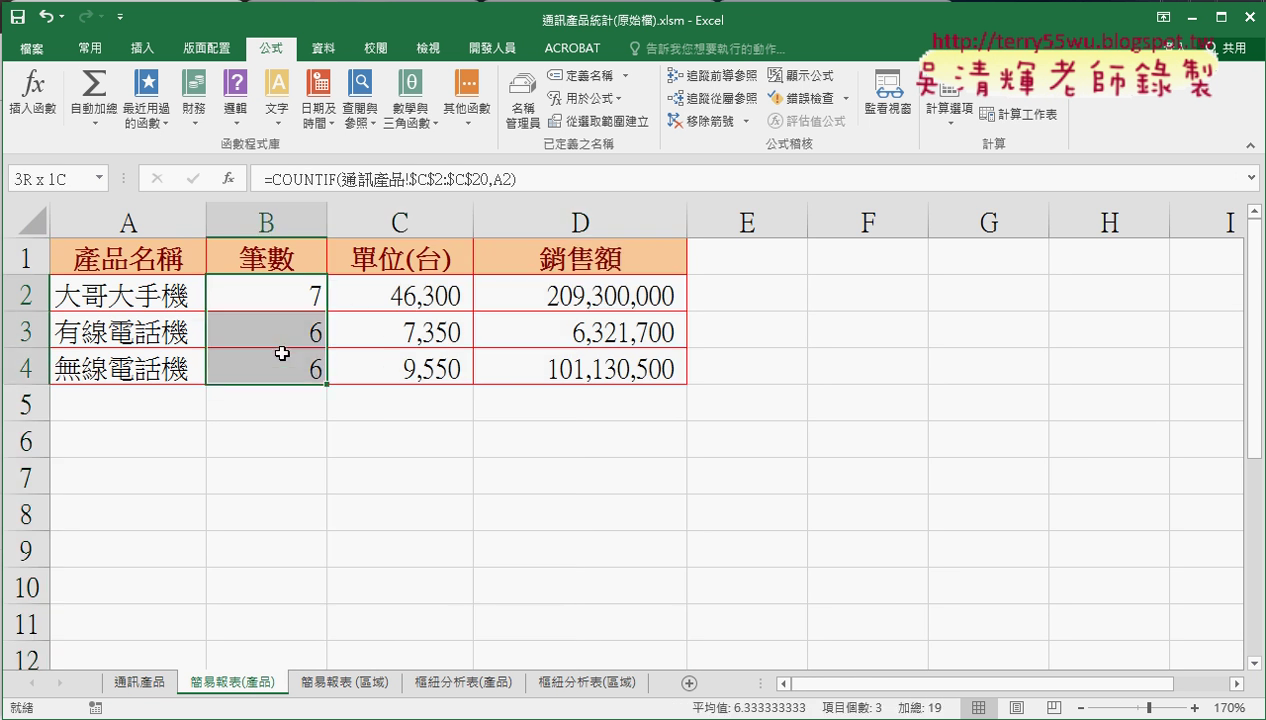
click(266, 222)
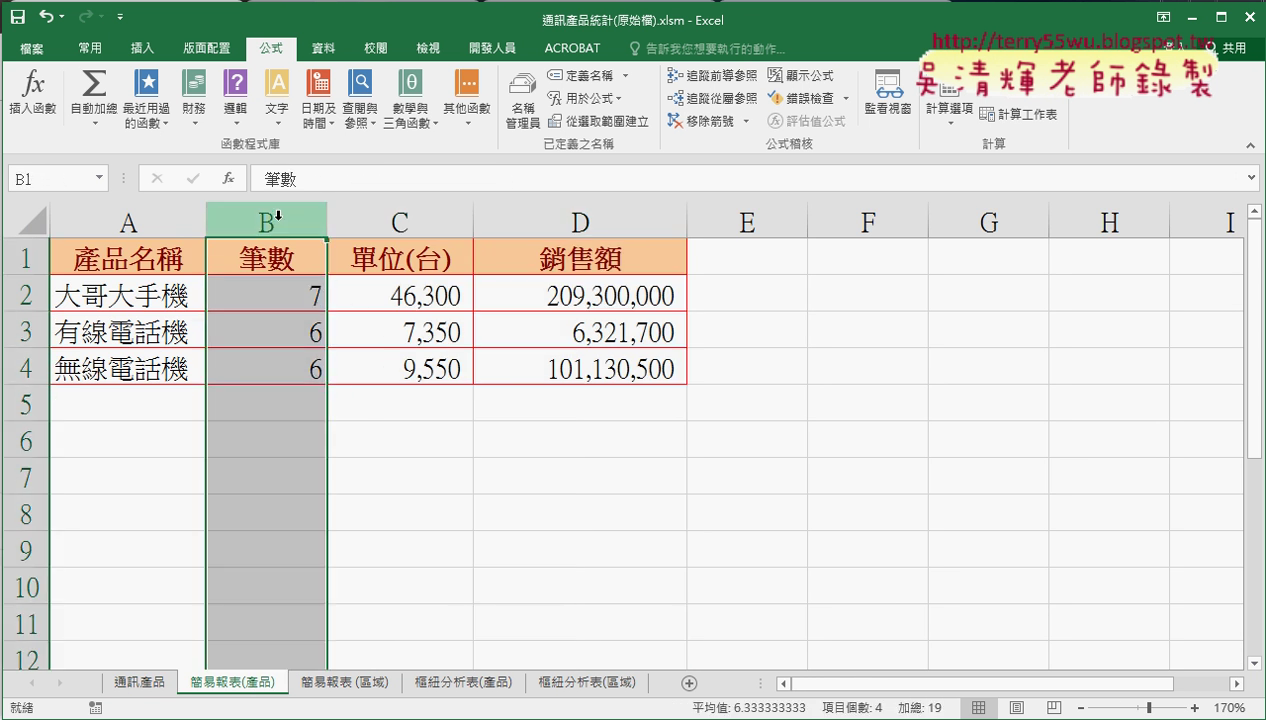
click(140, 682)
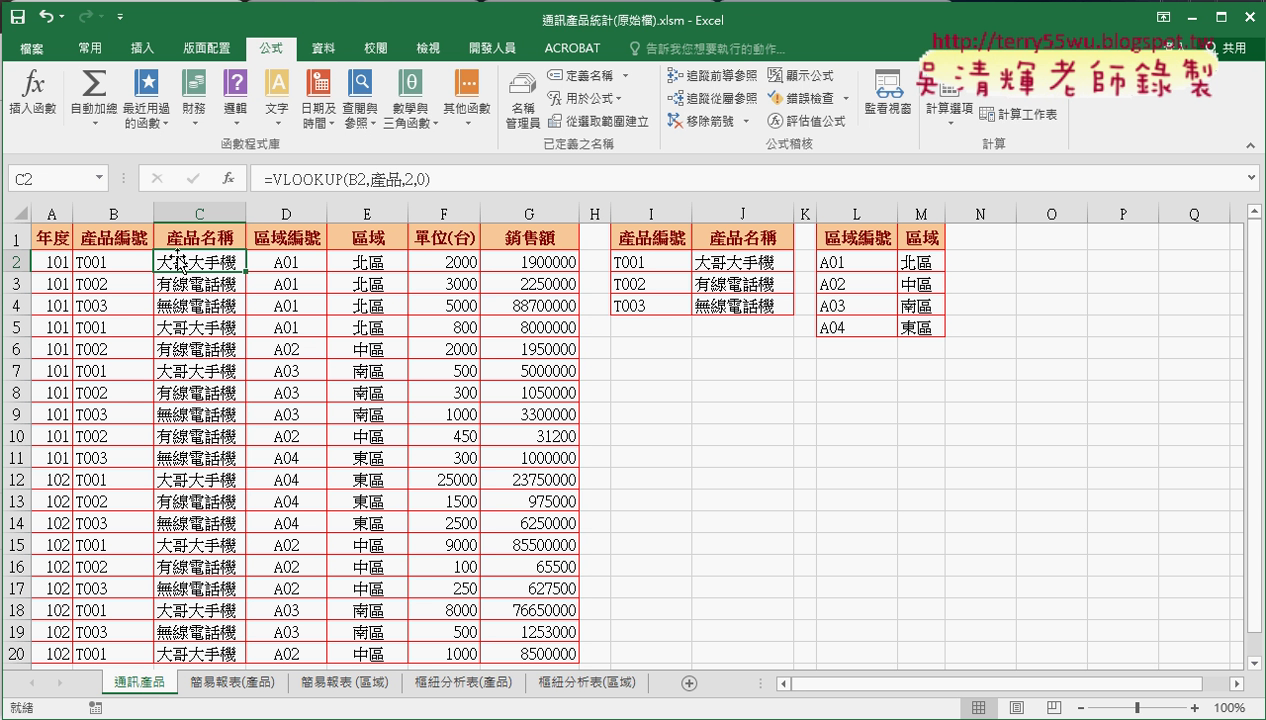
click(16, 261)
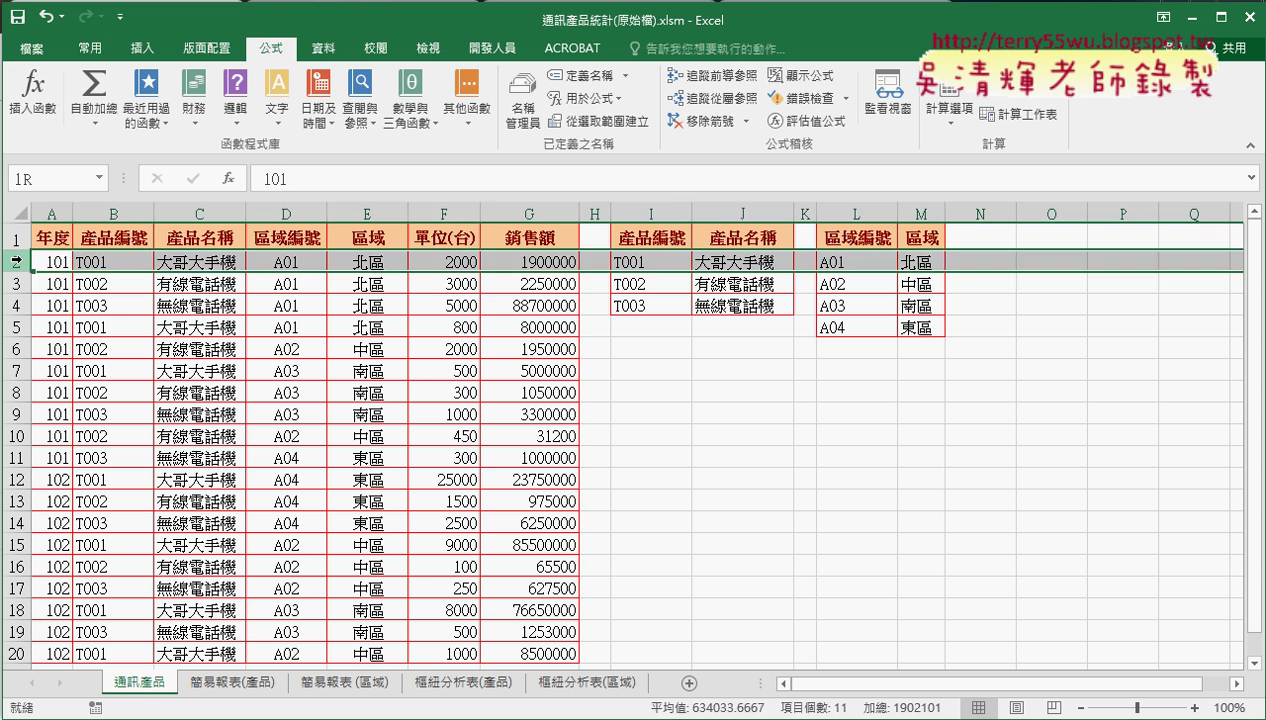
click(455, 265)
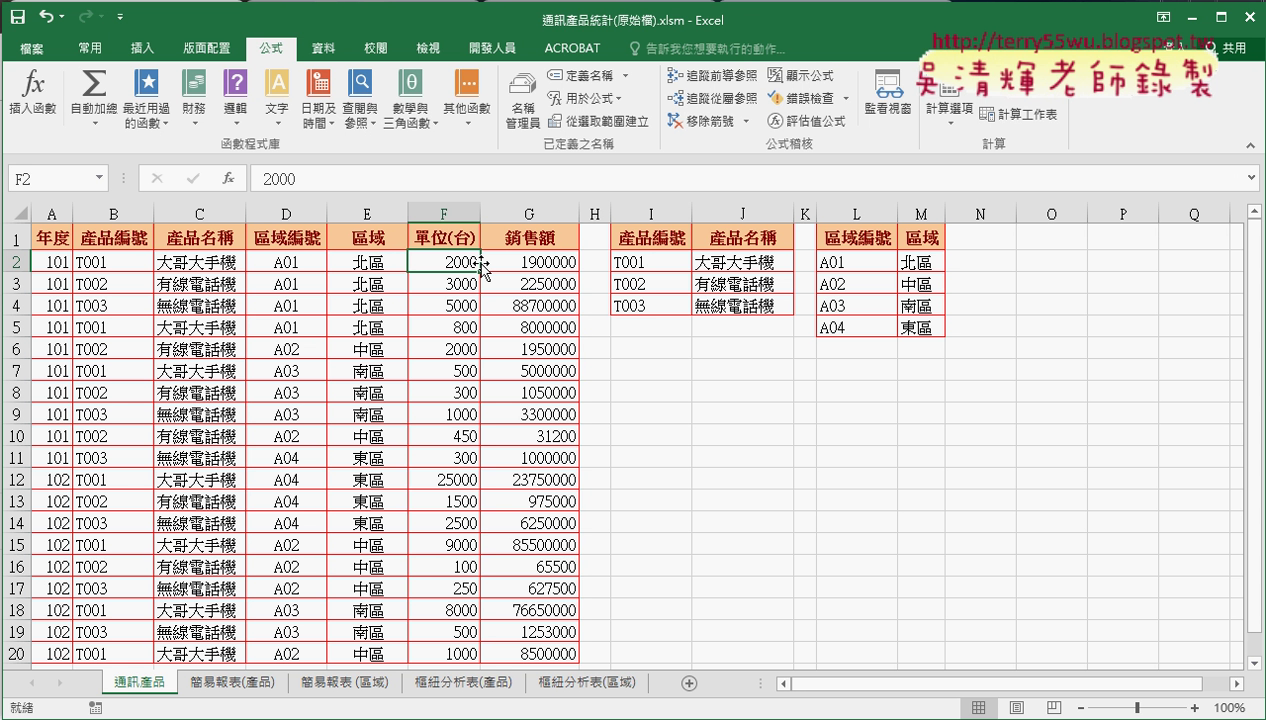
click(545, 261)
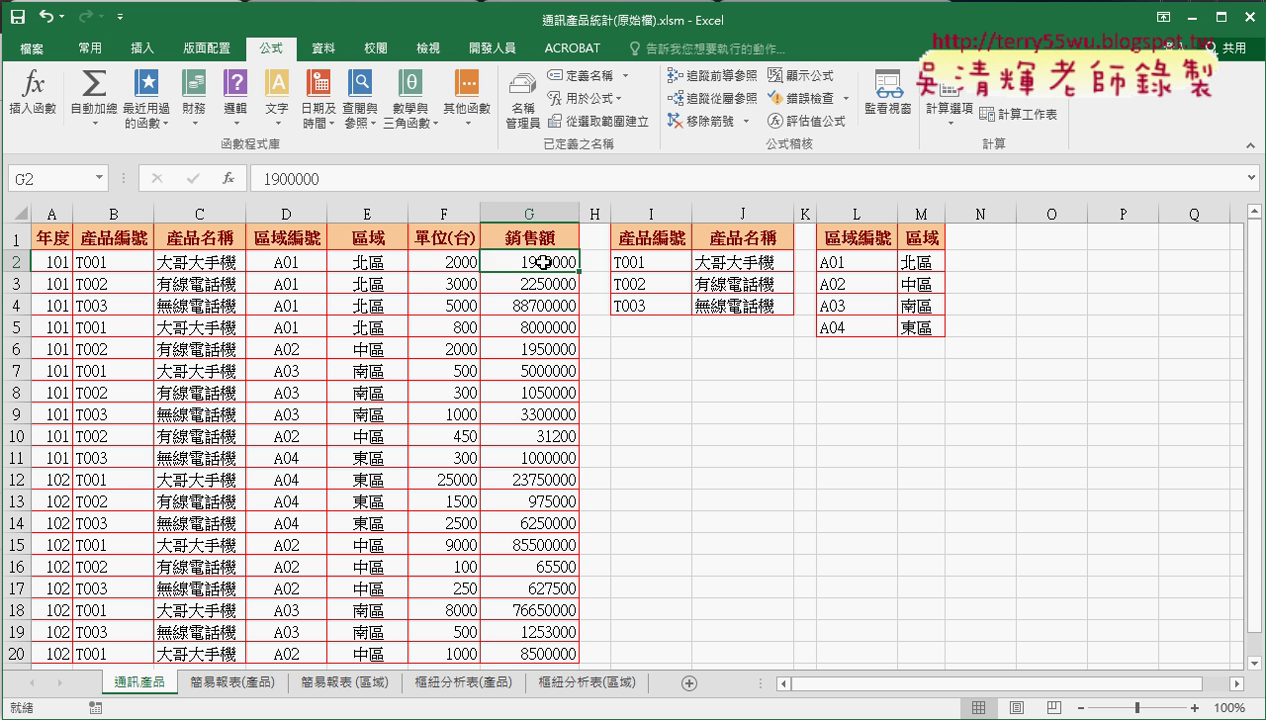
- Clear the summary values in B2:D4 on the 簡易報表(產品) sheet
click(255, 682)
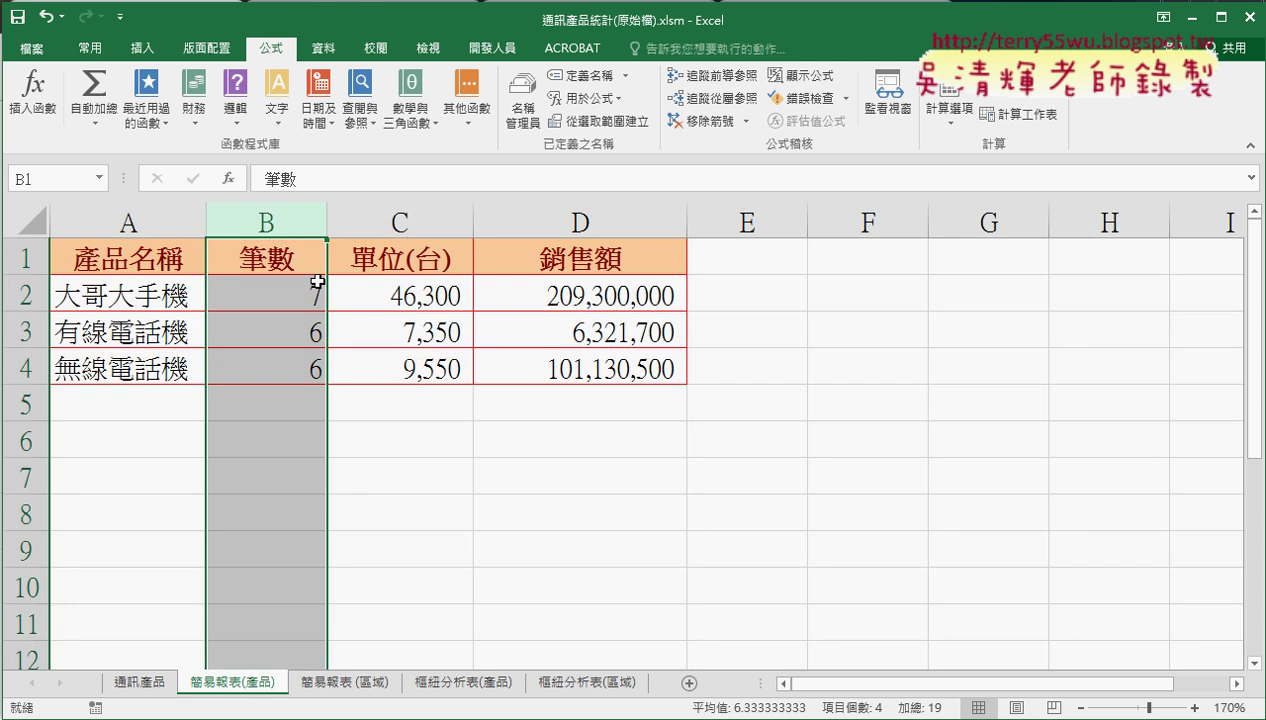
drag(285, 292, 586, 366)
key(Delete)
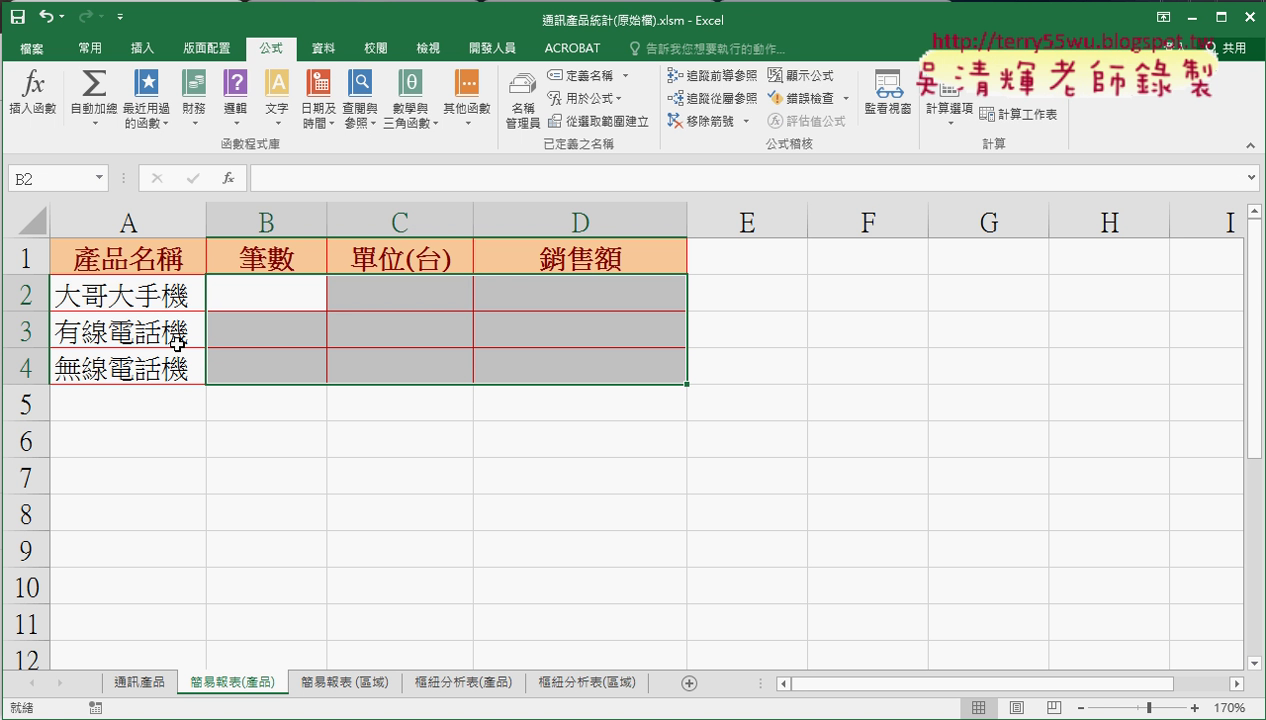
- Check the 產品名稱 VLOOKUP formulas in cells C2, C5, C7 and C15 of 通訊產品
click(262, 290)
click(159, 688)
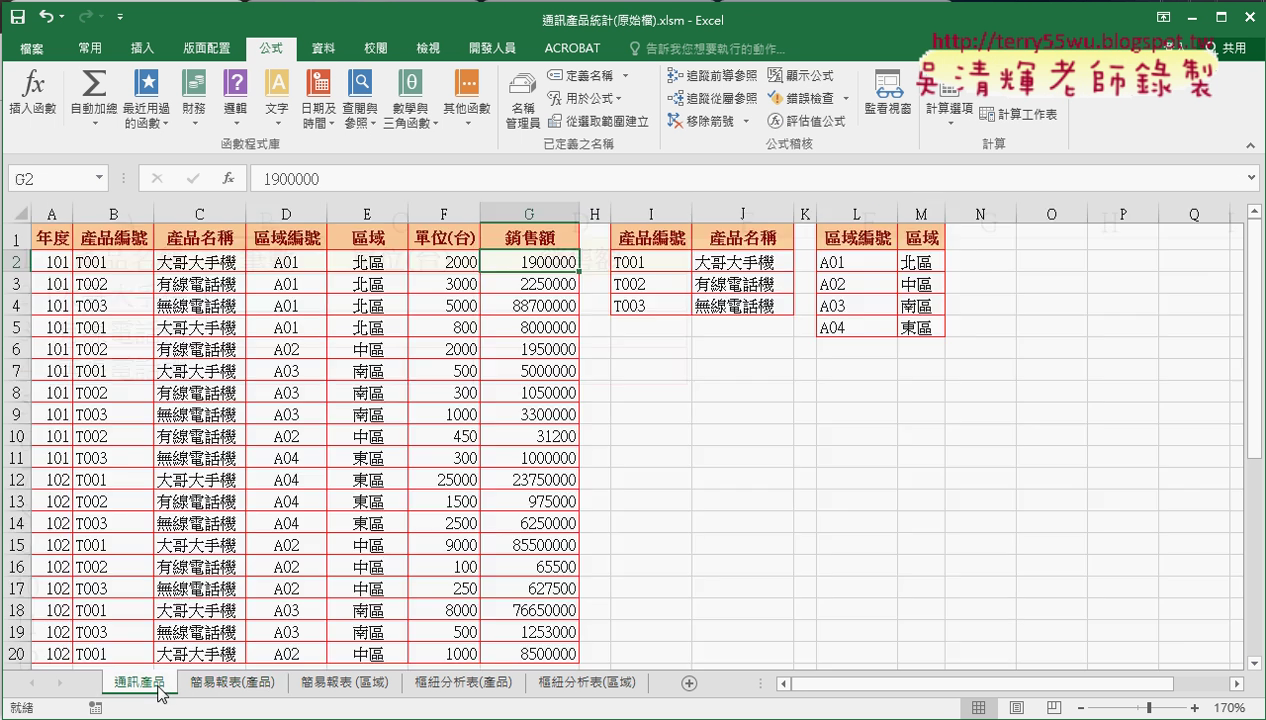
click(200, 266)
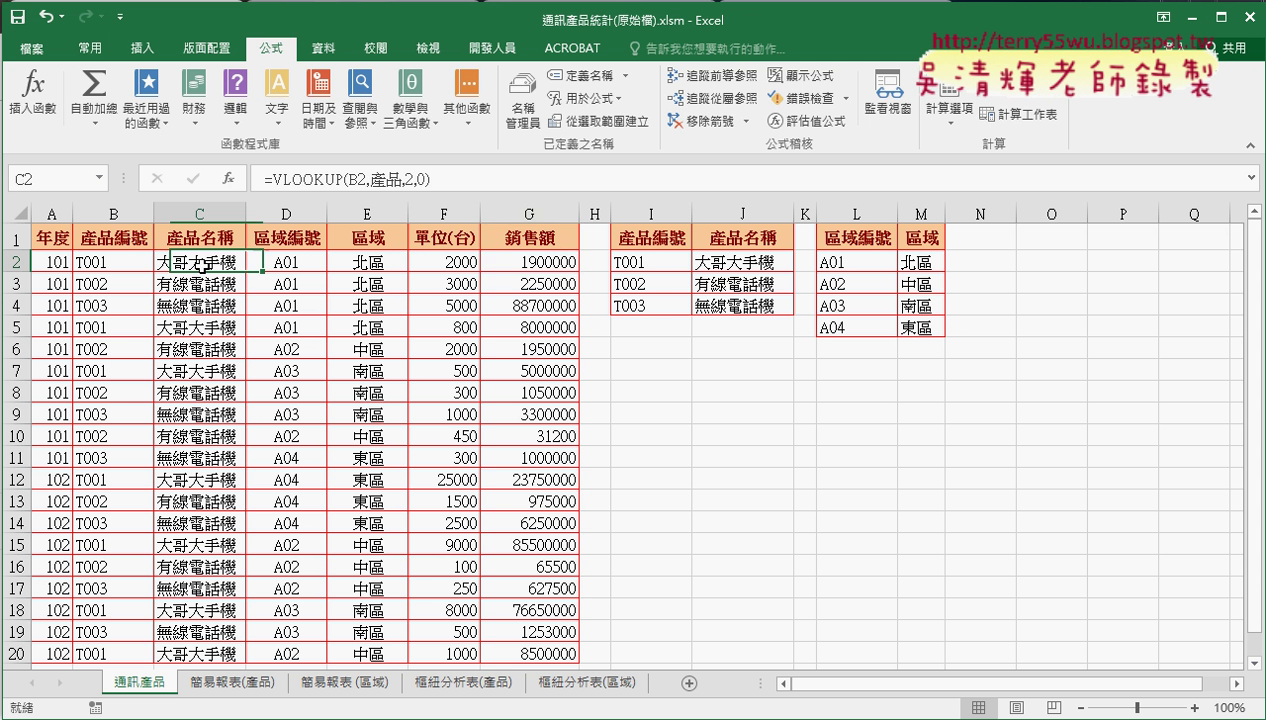
click(190, 325)
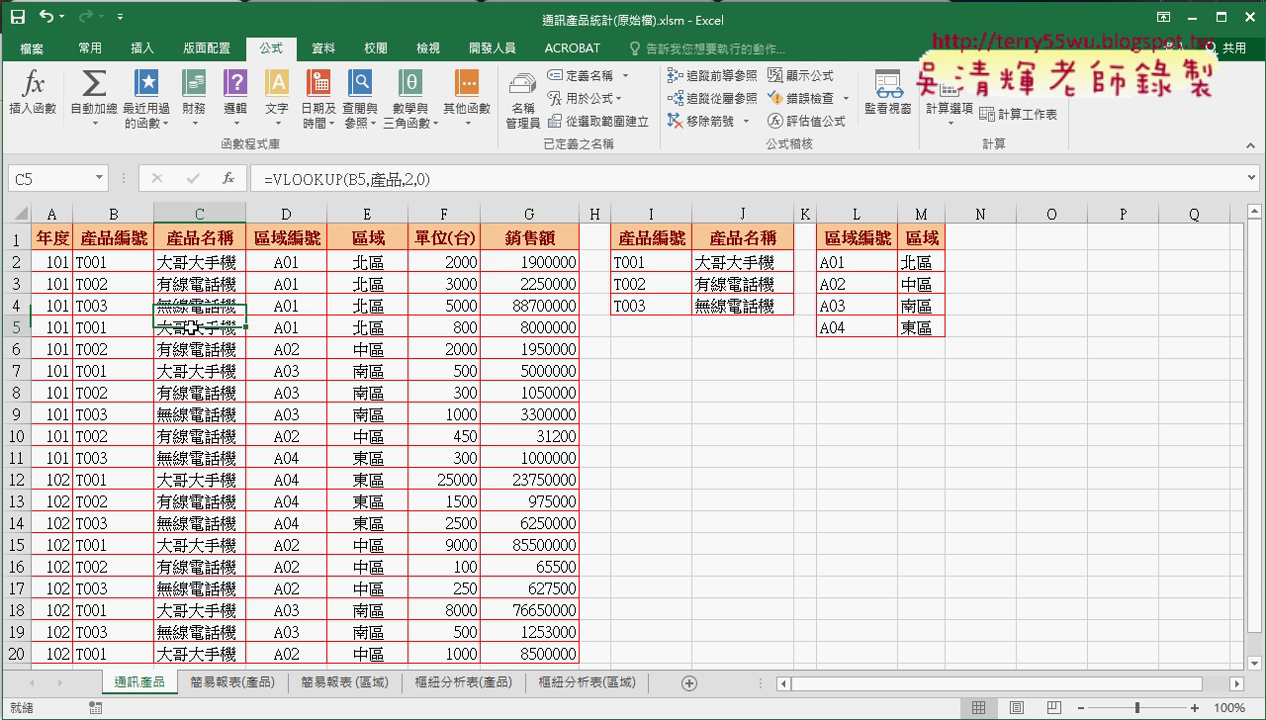
click(196, 371)
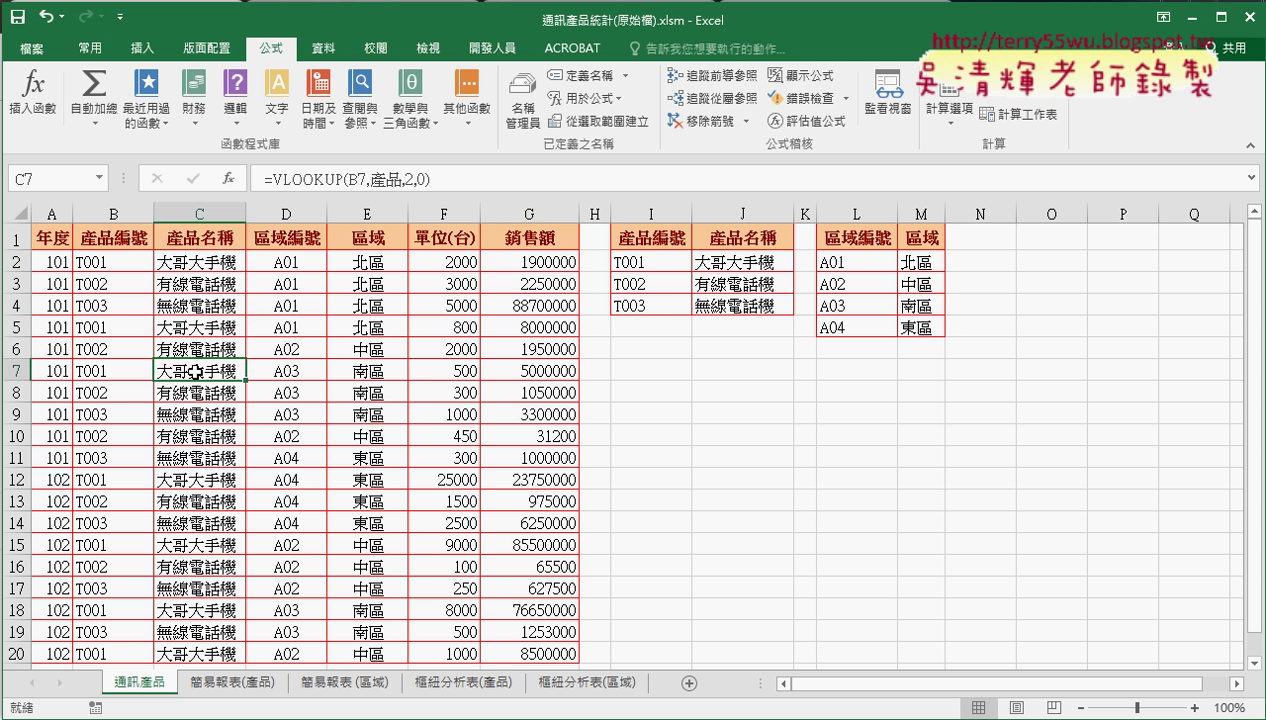
click(190, 480)
click(192, 545)
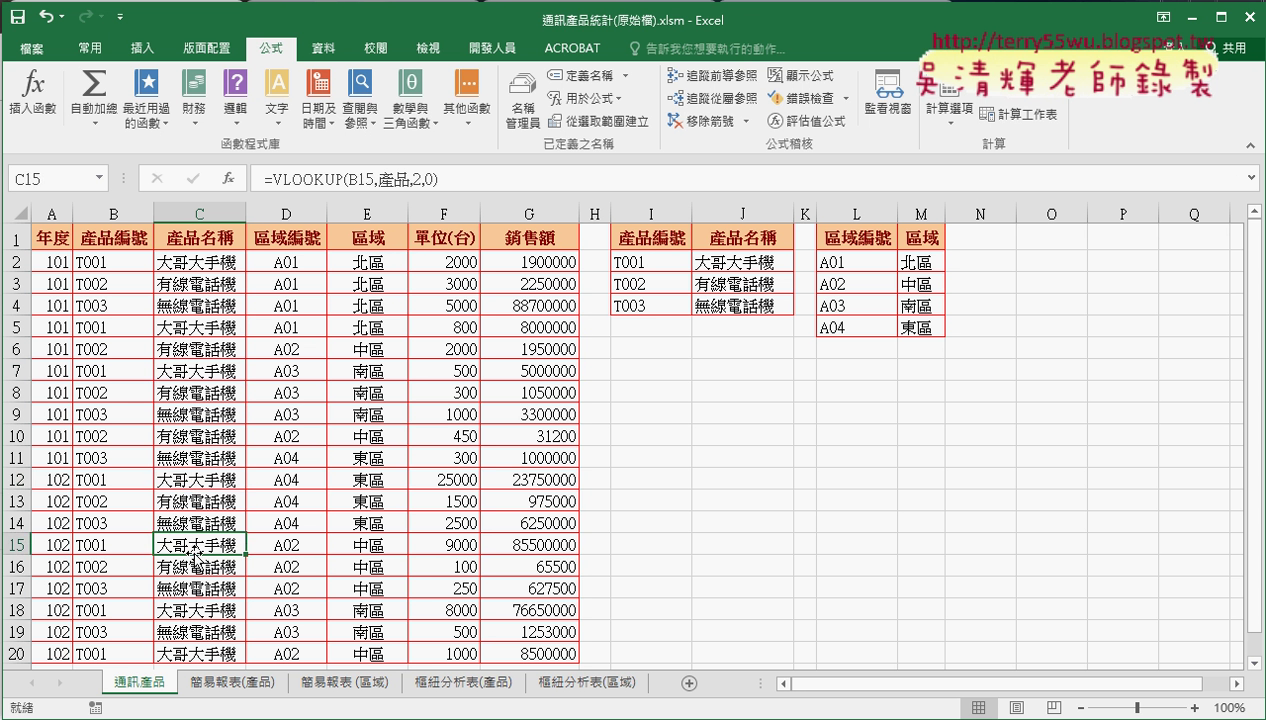
scroll(235, 615, down, 1)
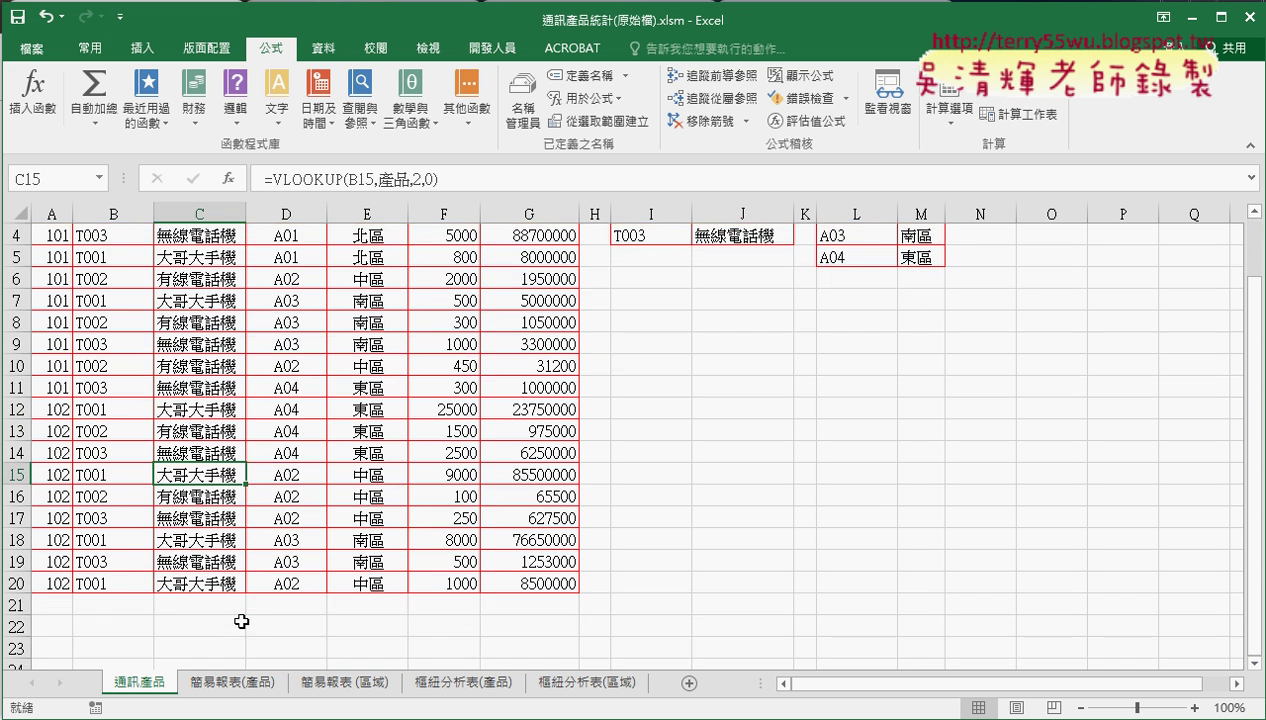
- Enter 7 in B2 of 簡易報表(產品), then clear it so B2:D4 stays empty
click(252, 684)
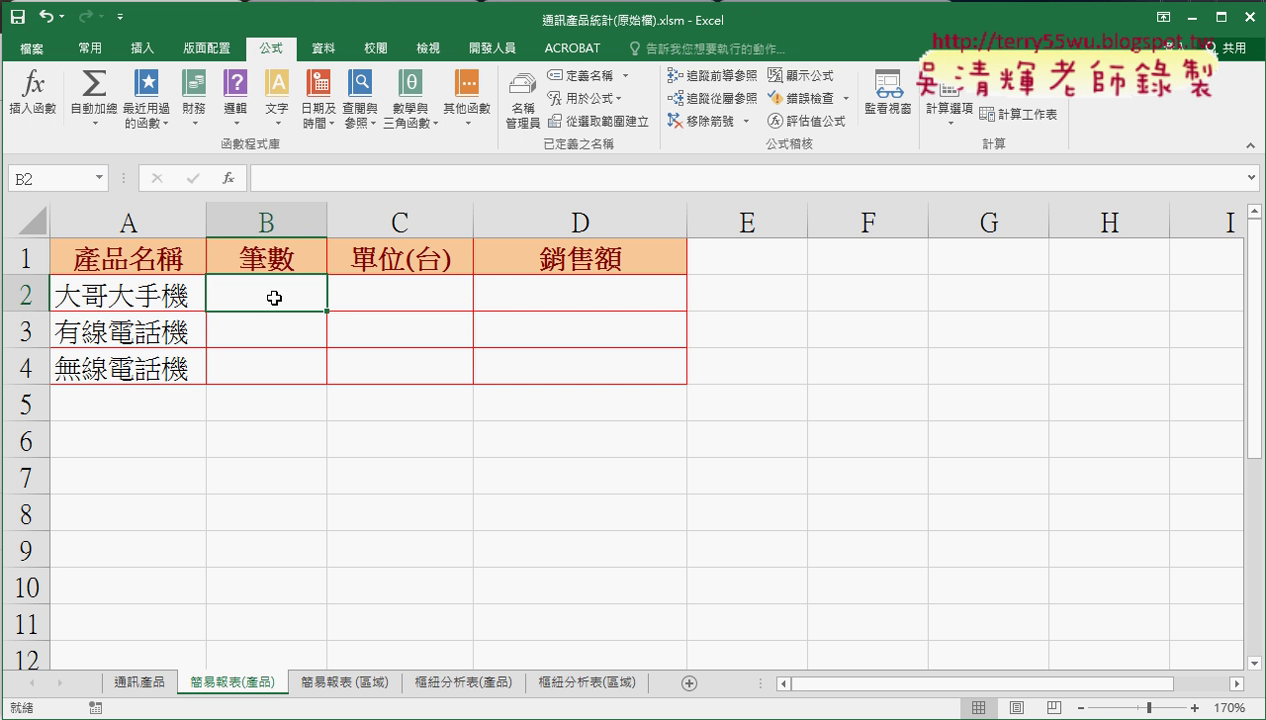
text(7)
click(298, 324)
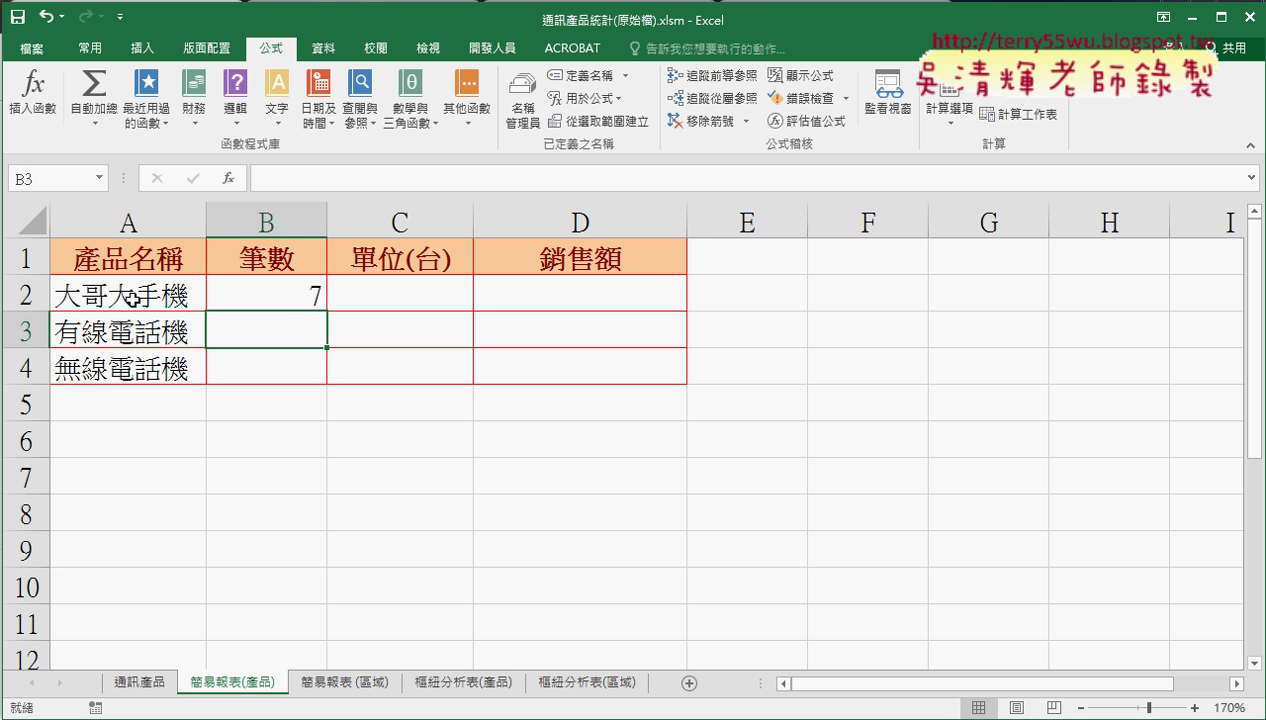
click(257, 300)
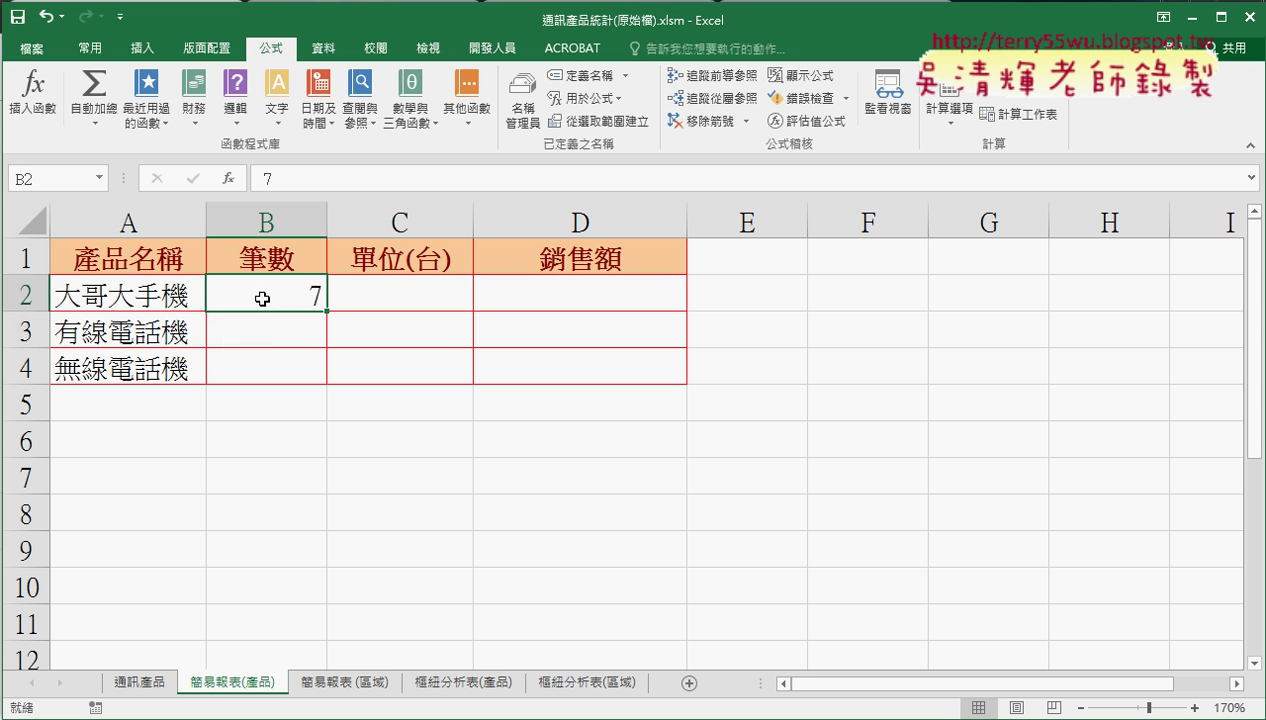
key(Delete)
mouse_move(268, 291)
mouse_down()
mouse_move(451, 372)
mouse_move(511, 376)
mouse_up()
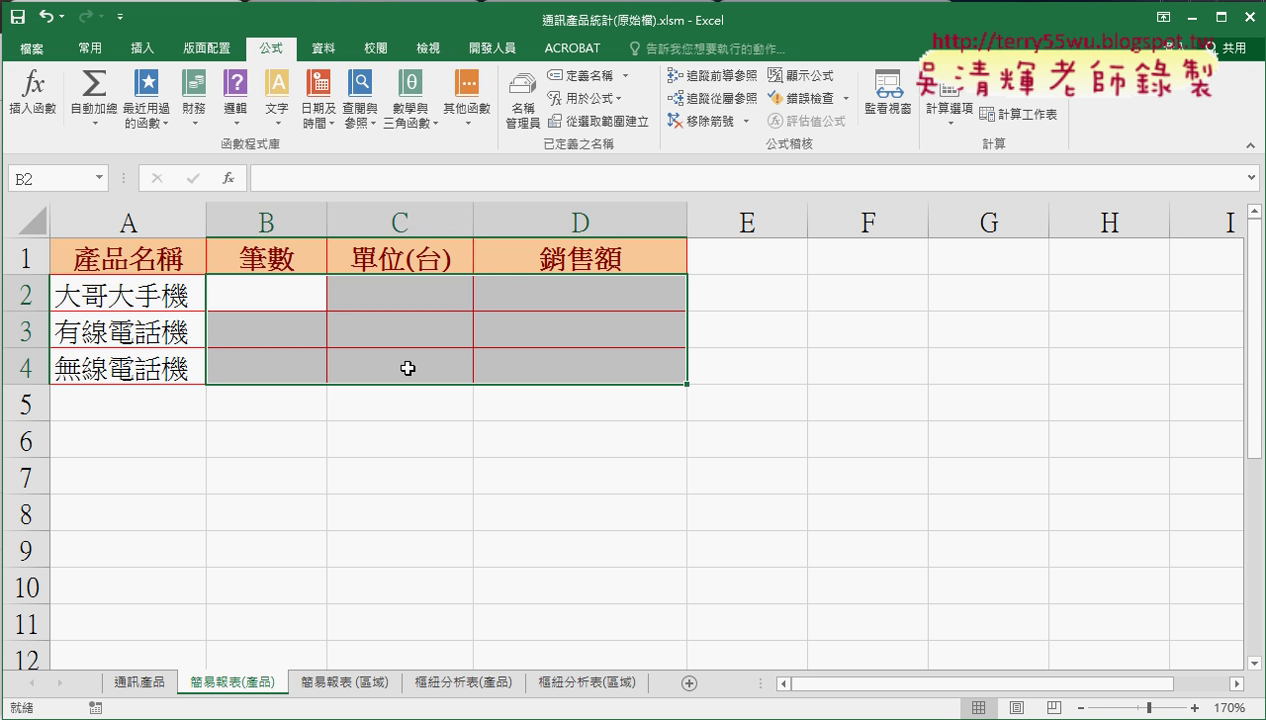
click(260, 286)
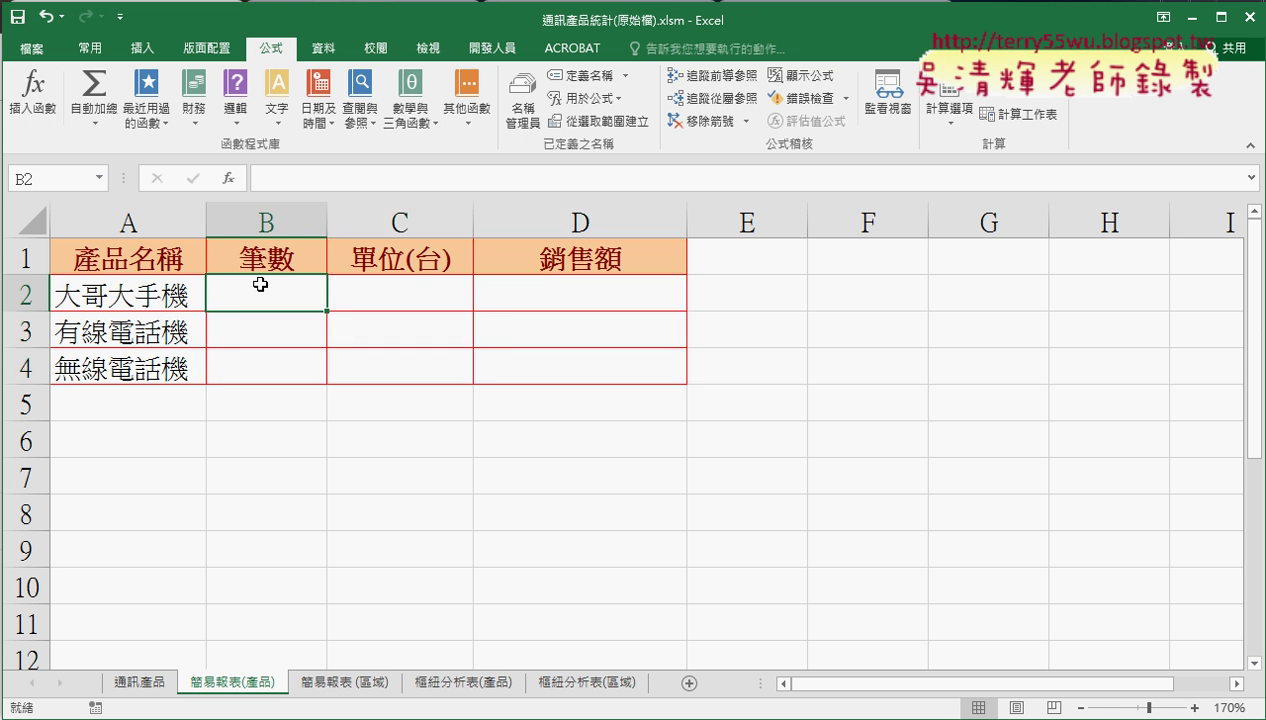
click(404, 297)
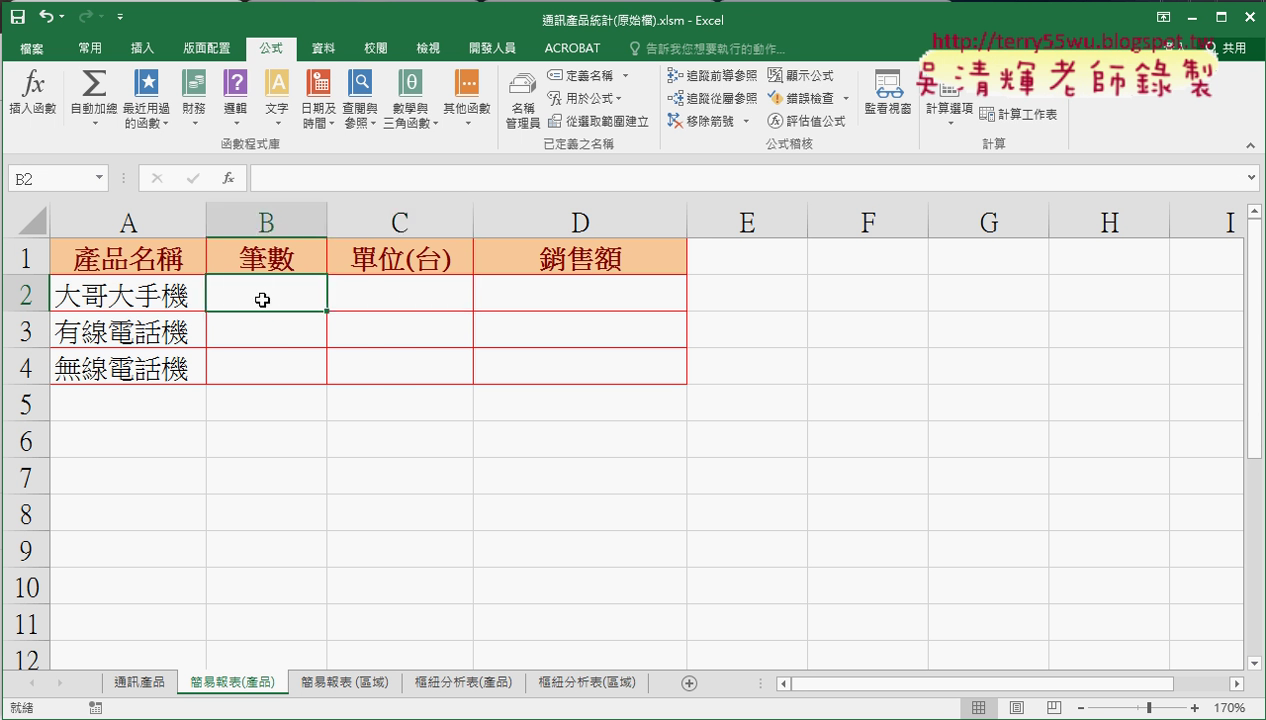
- Start inserting a function in B2 and show the 統計 (Statistical) category
click(228, 178)
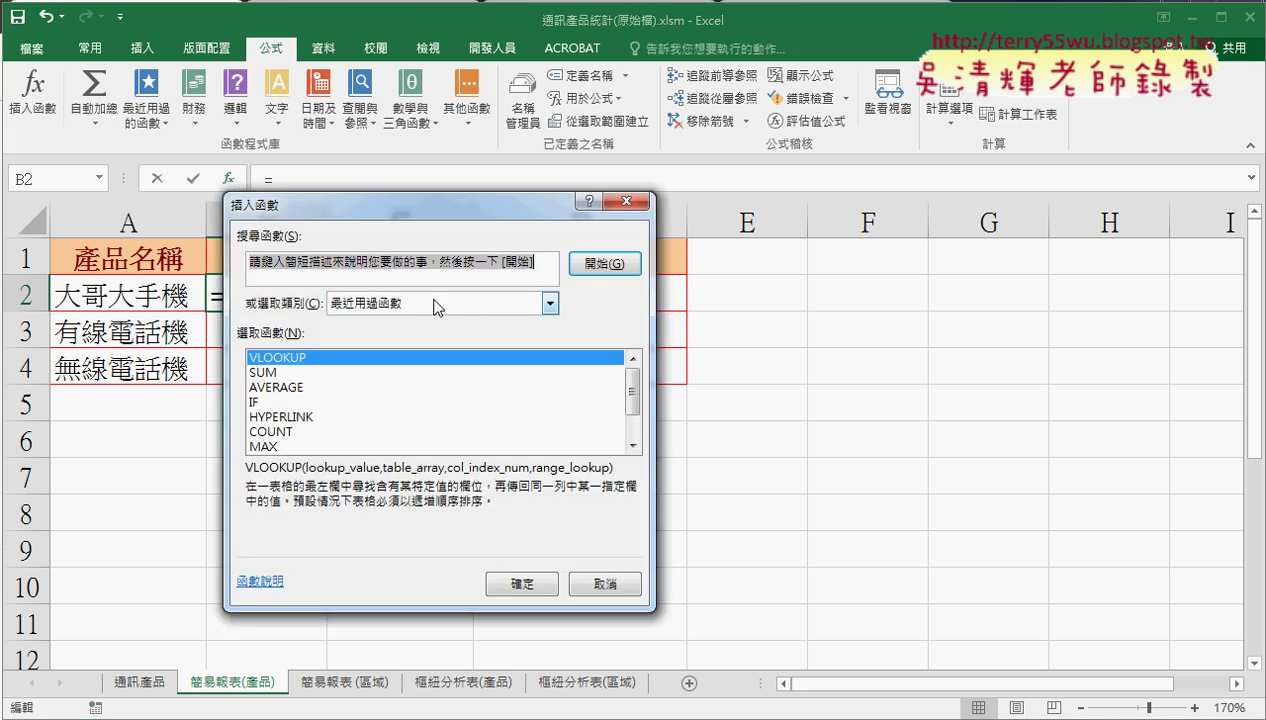
click(549, 303)
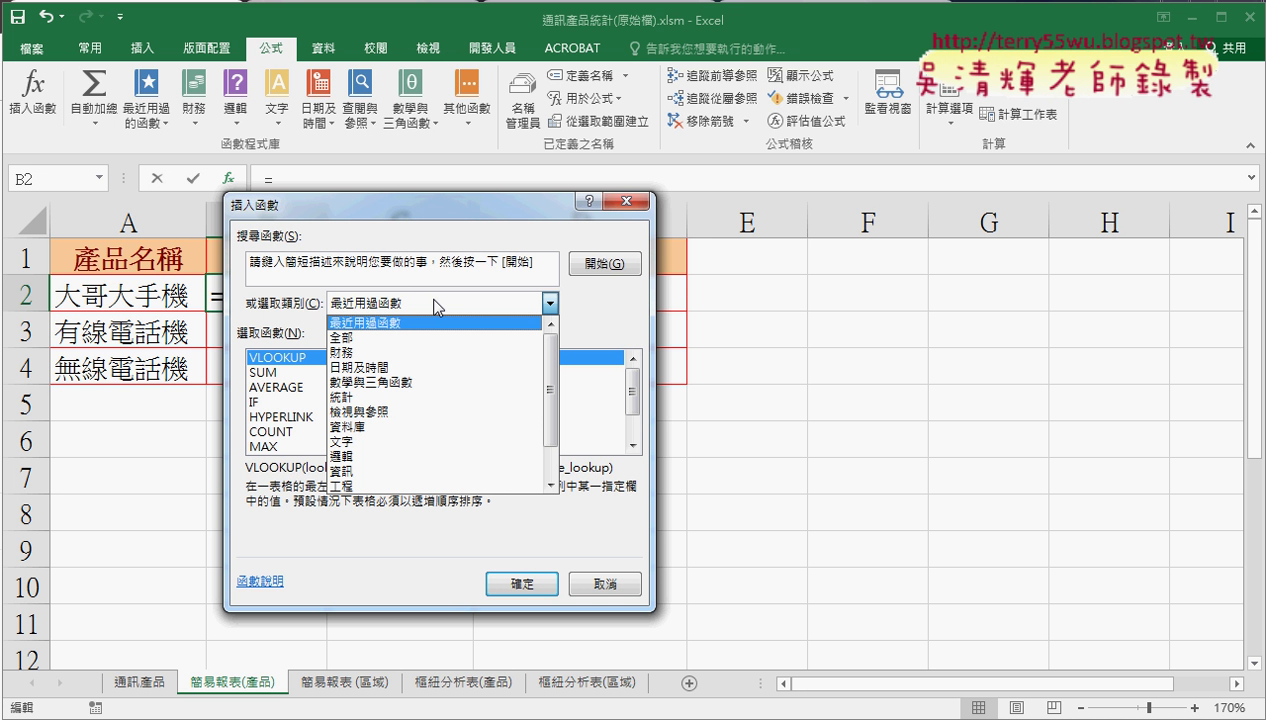
click(421, 405)
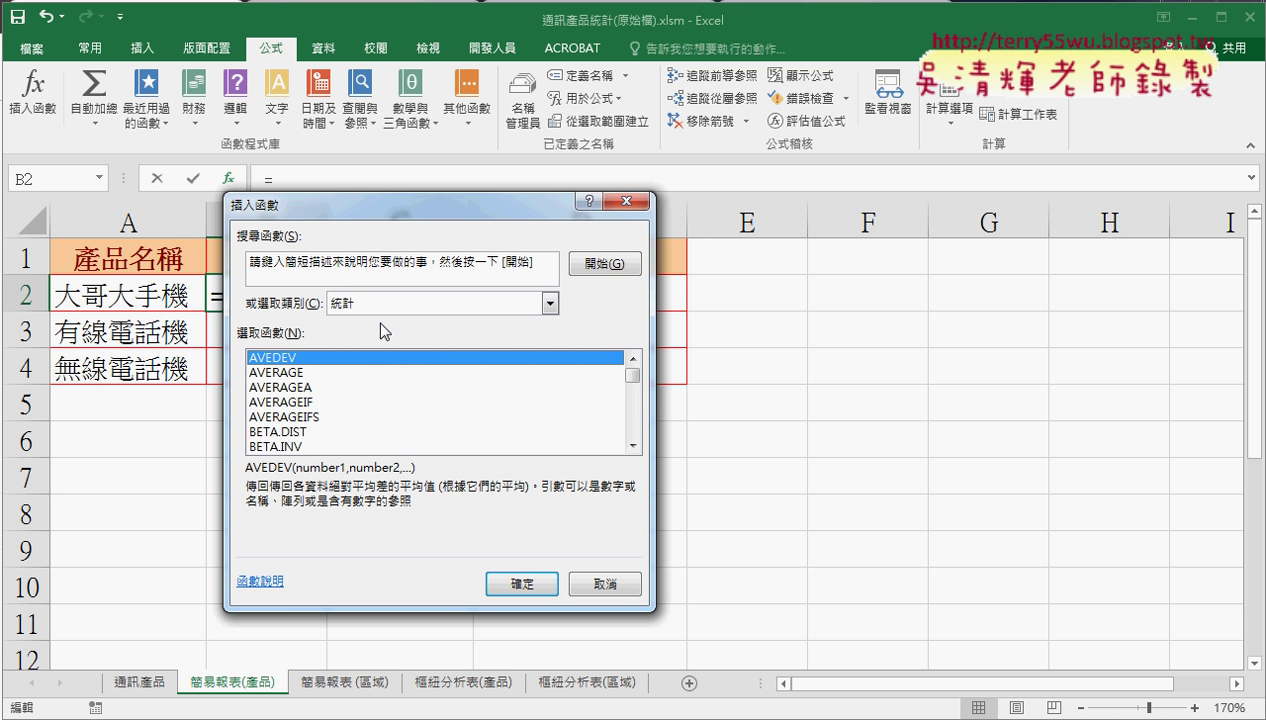
drag(404, 216, 587, 216)
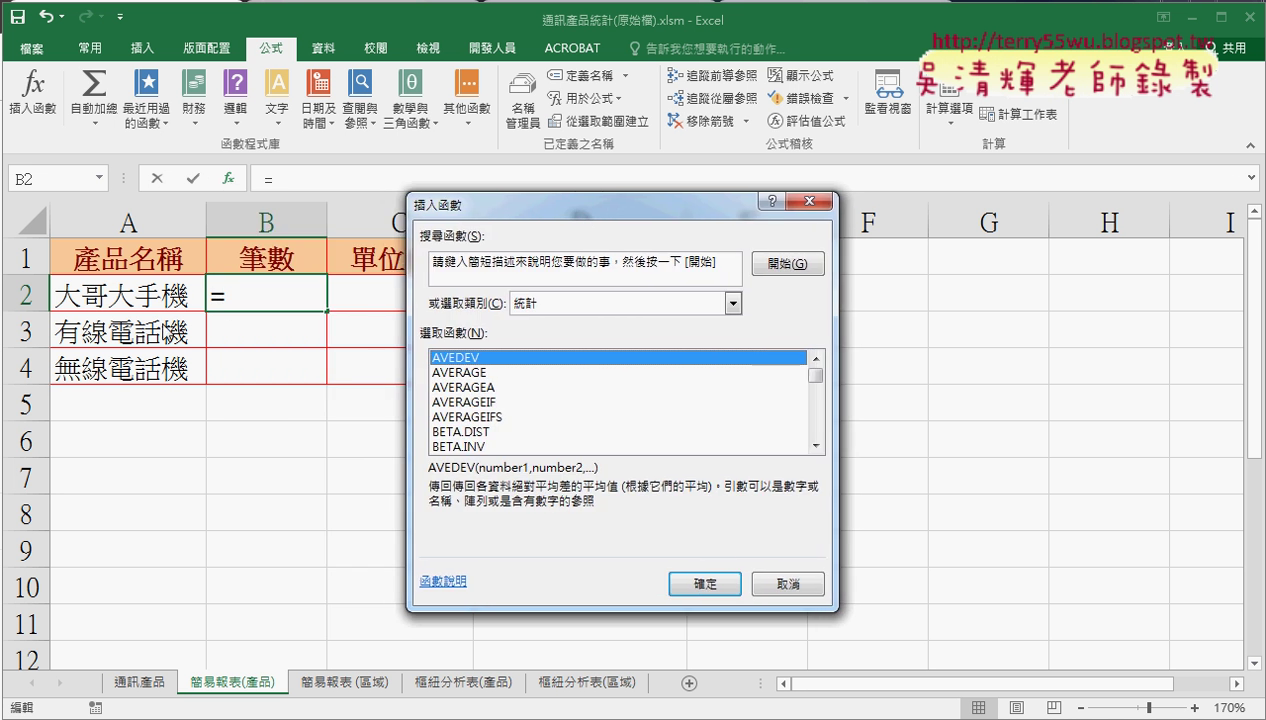
- Choose COUNTIF from the statistical functions and open its Function Arguments
click(815, 446)
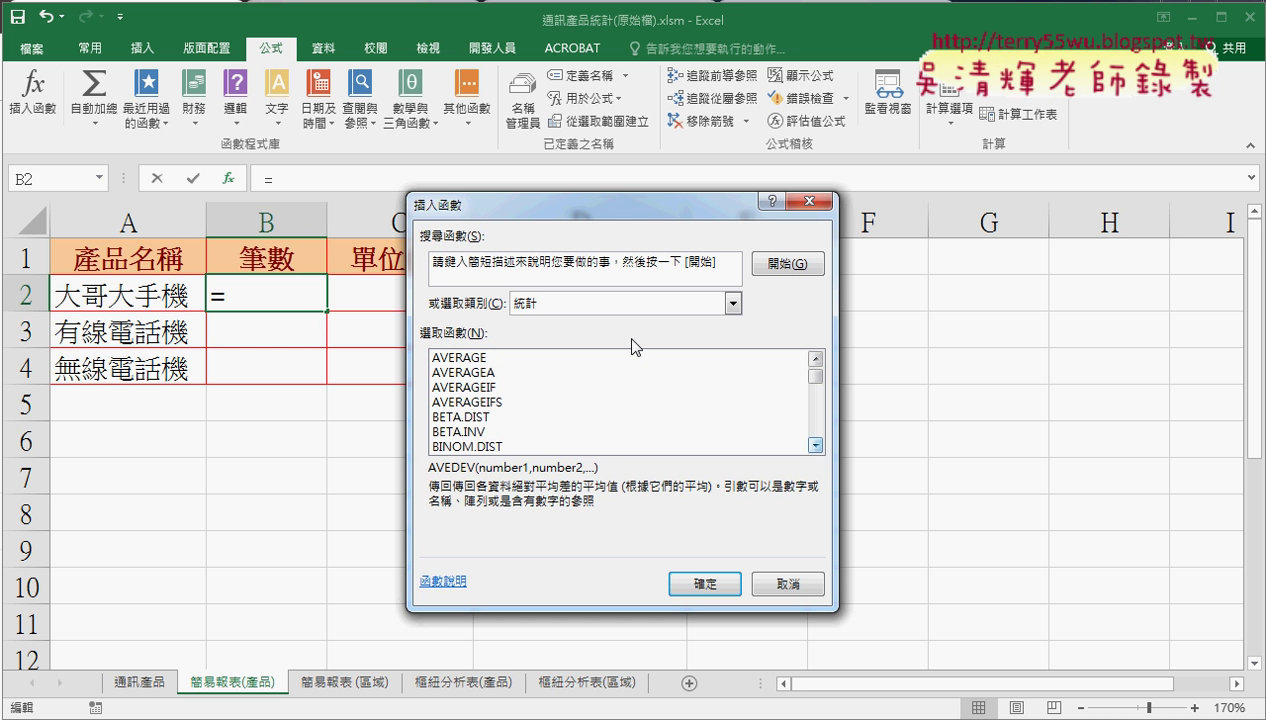
click(816, 446)
click(816, 446)
click(816, 446)
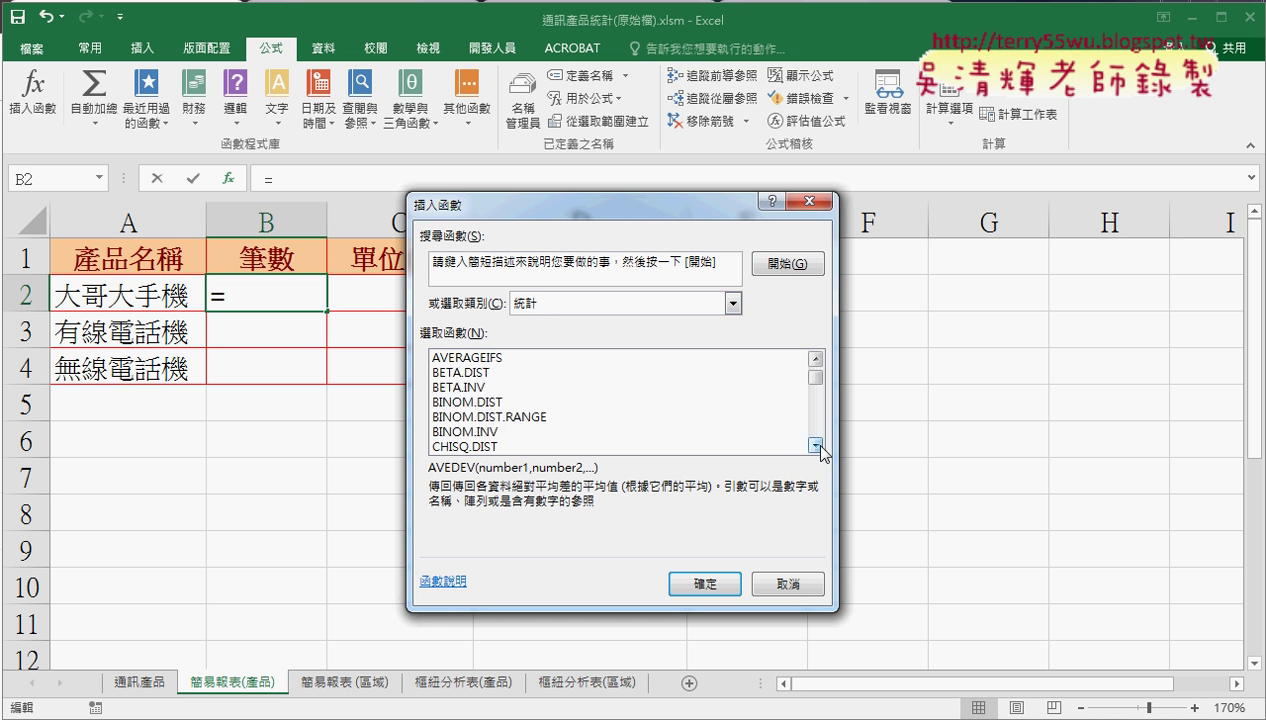
triple_click(819, 446)
triple_click(819, 446)
double_click(819, 446)
click(819, 446)
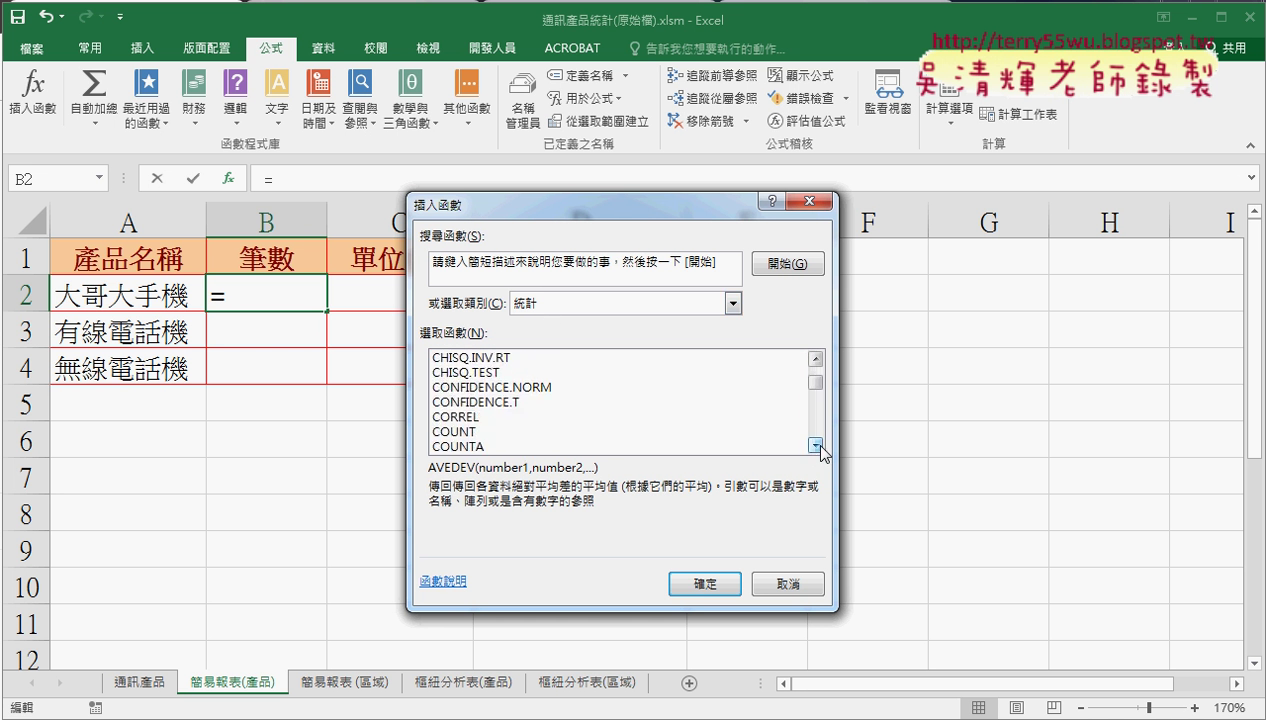
double_click(819, 446)
click(474, 446)
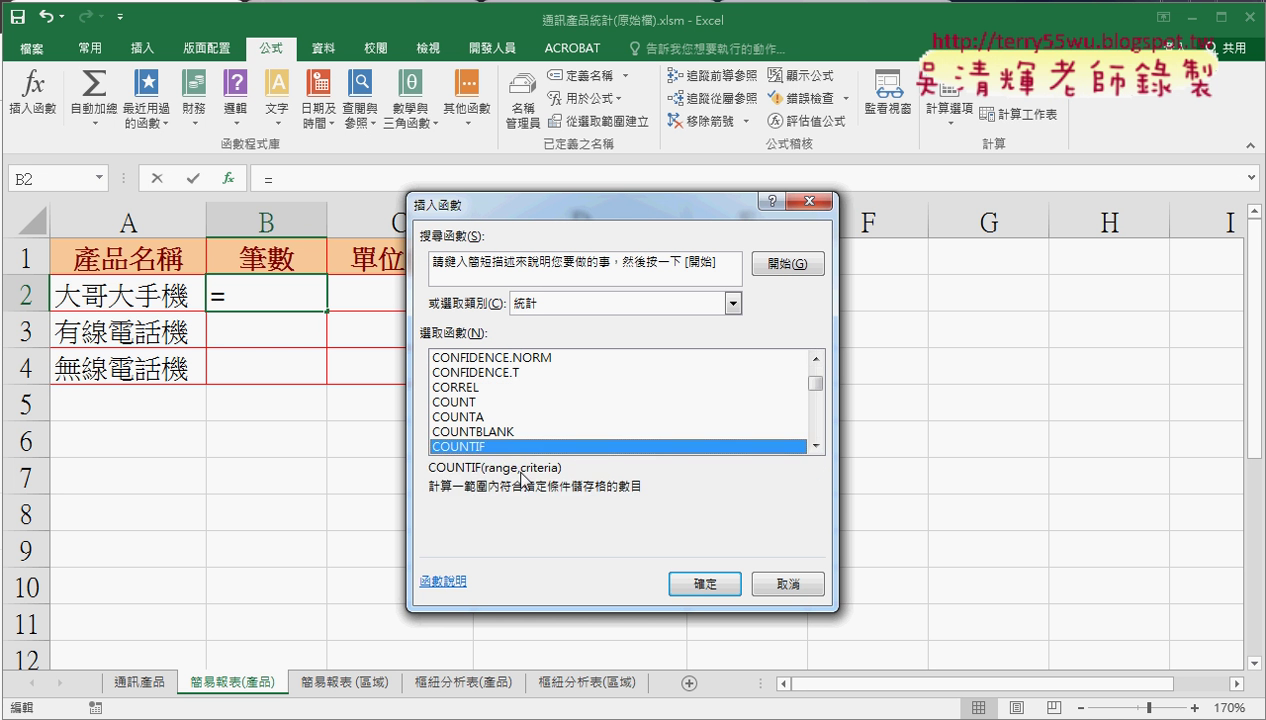
click(705, 583)
drag(547, 270, 717, 264)
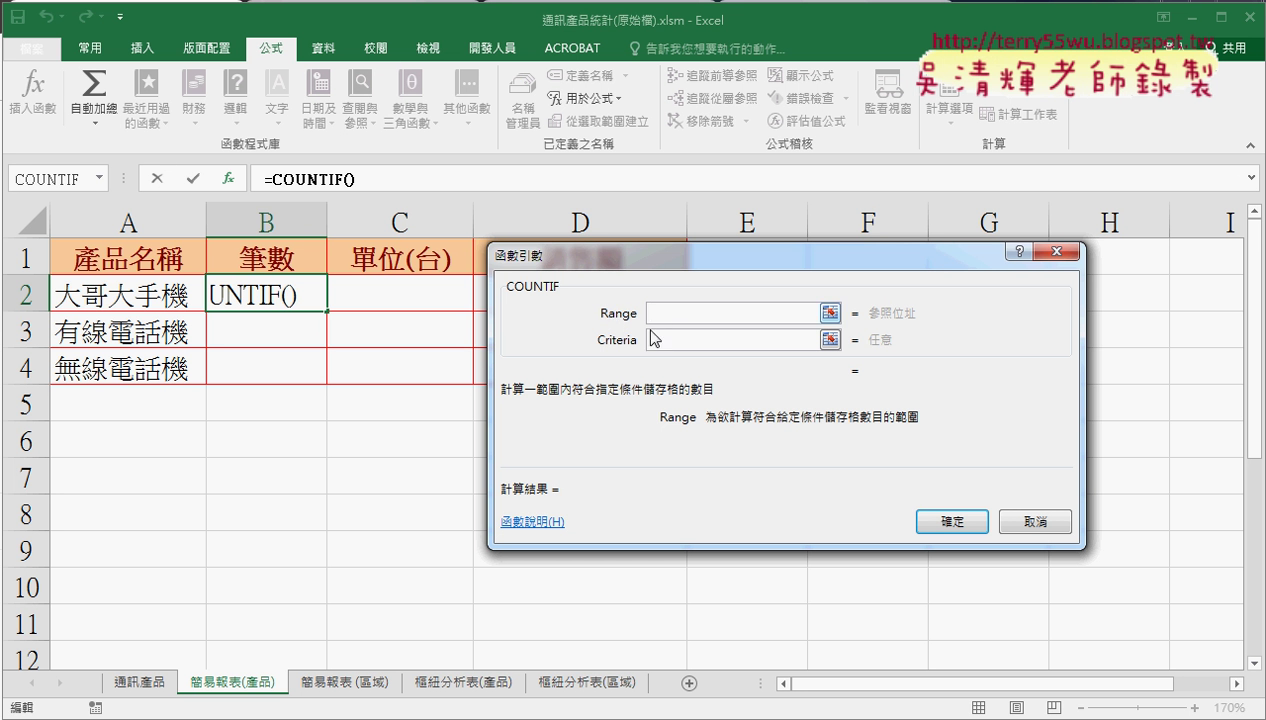
- Set the COUNTIF Range to the named range 產品名稱, pasted via F3
click(140, 682)
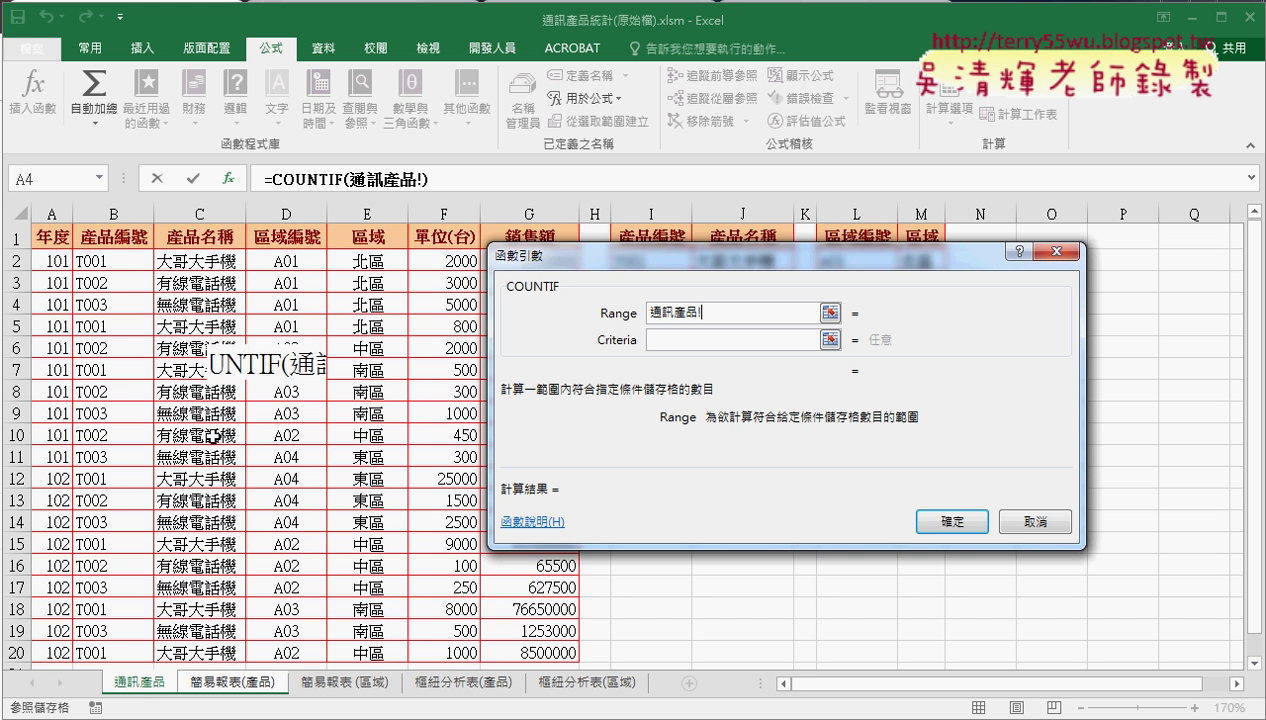
drag(202, 265, 185, 658)
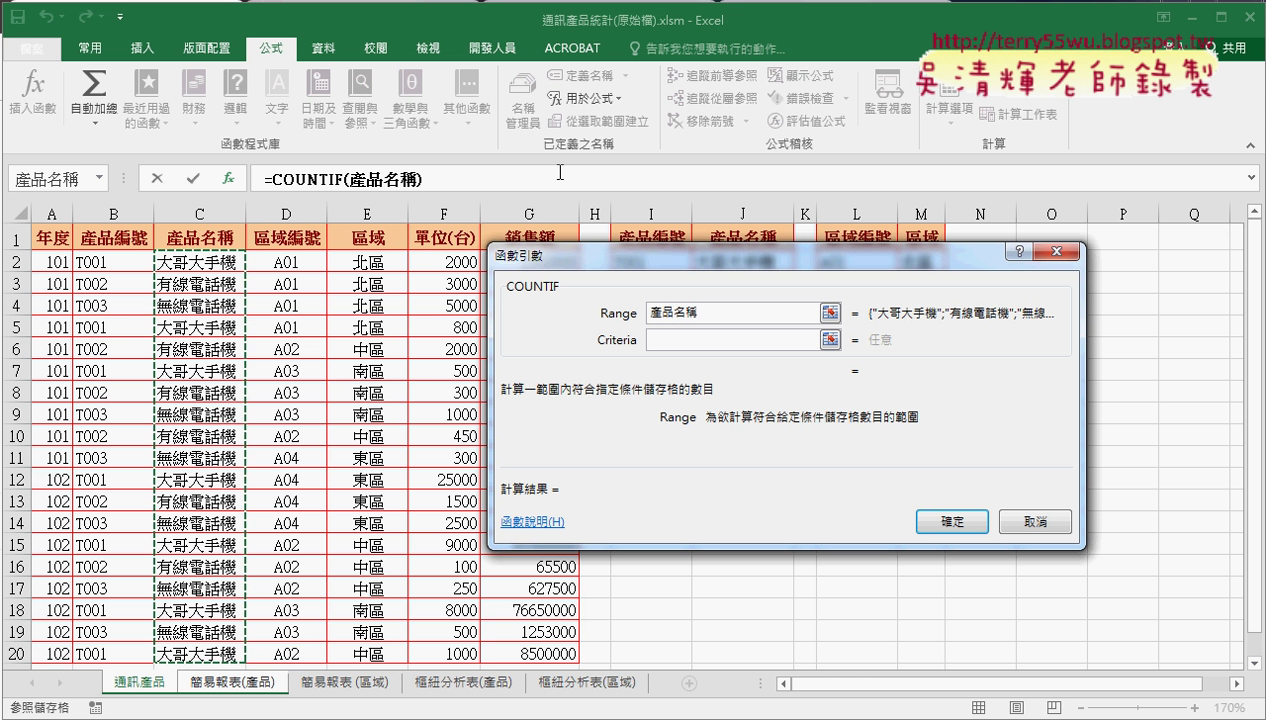
double_click(727, 311)
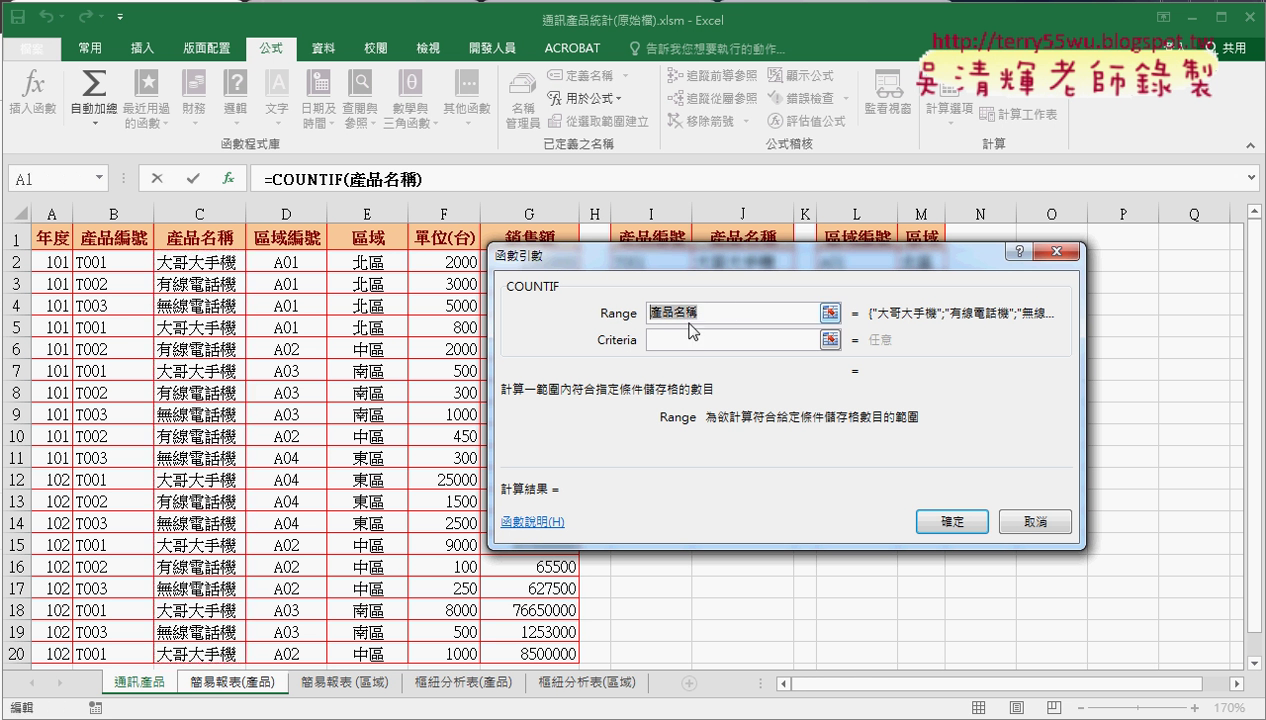
key(Delete)
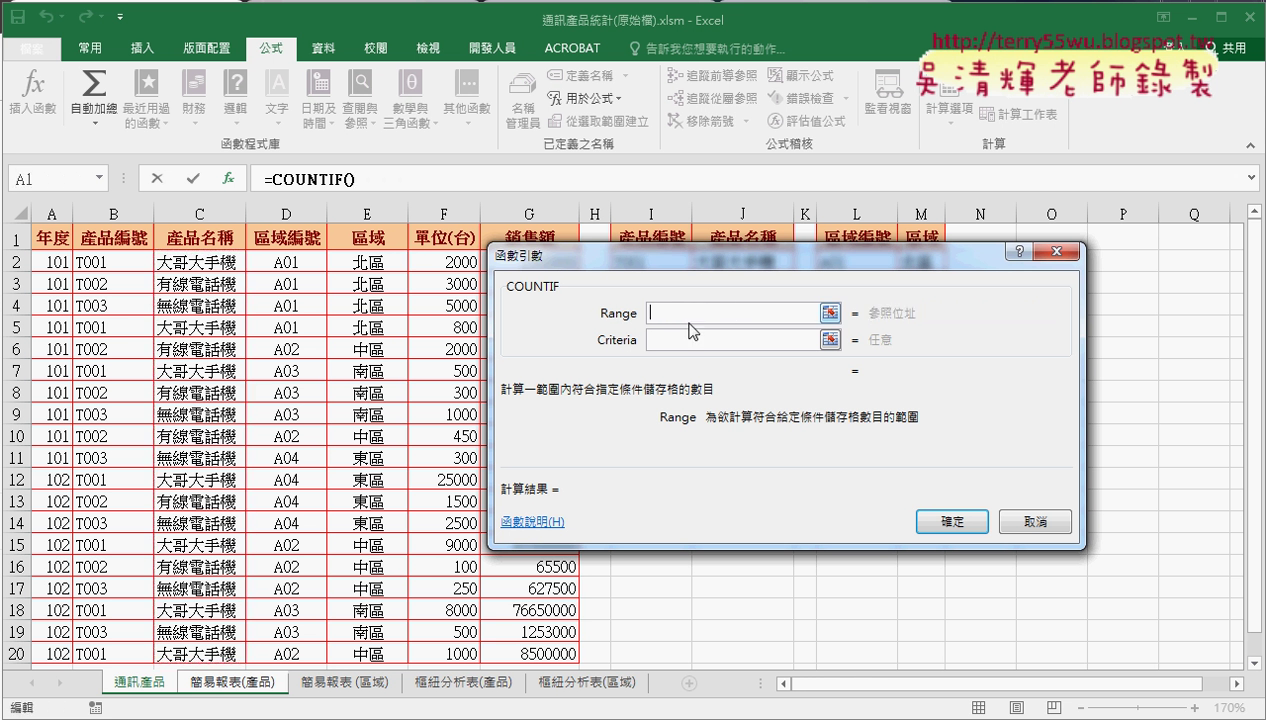
key(F3)
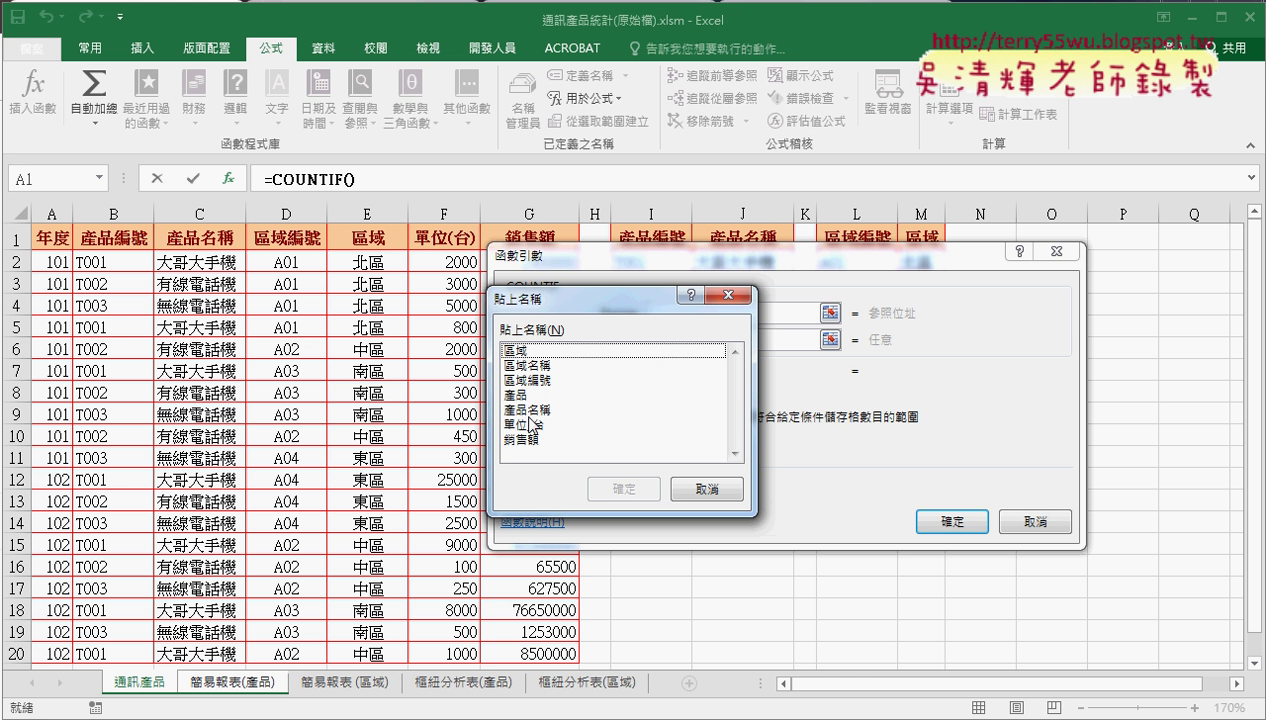
click(528, 410)
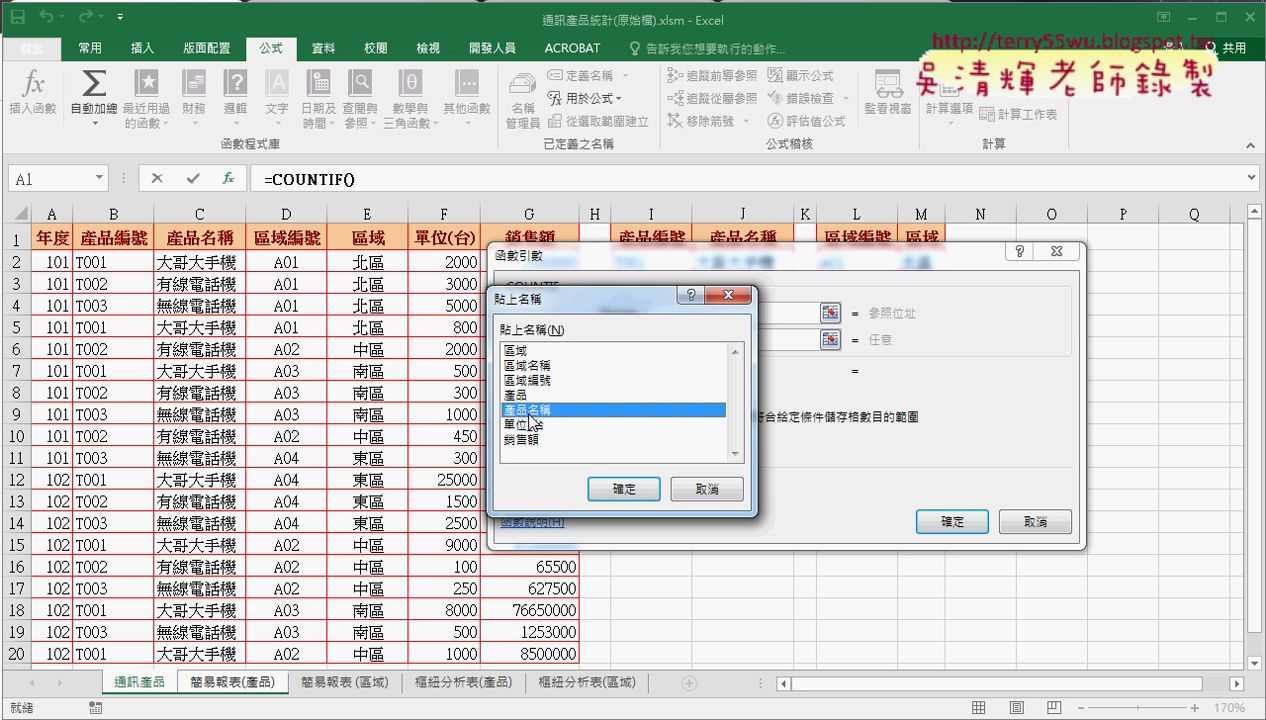
double_click(527, 410)
- Use A2 as the criteria and confirm =COUNTIF(產品名稱,A2), returning 7
click(675, 340)
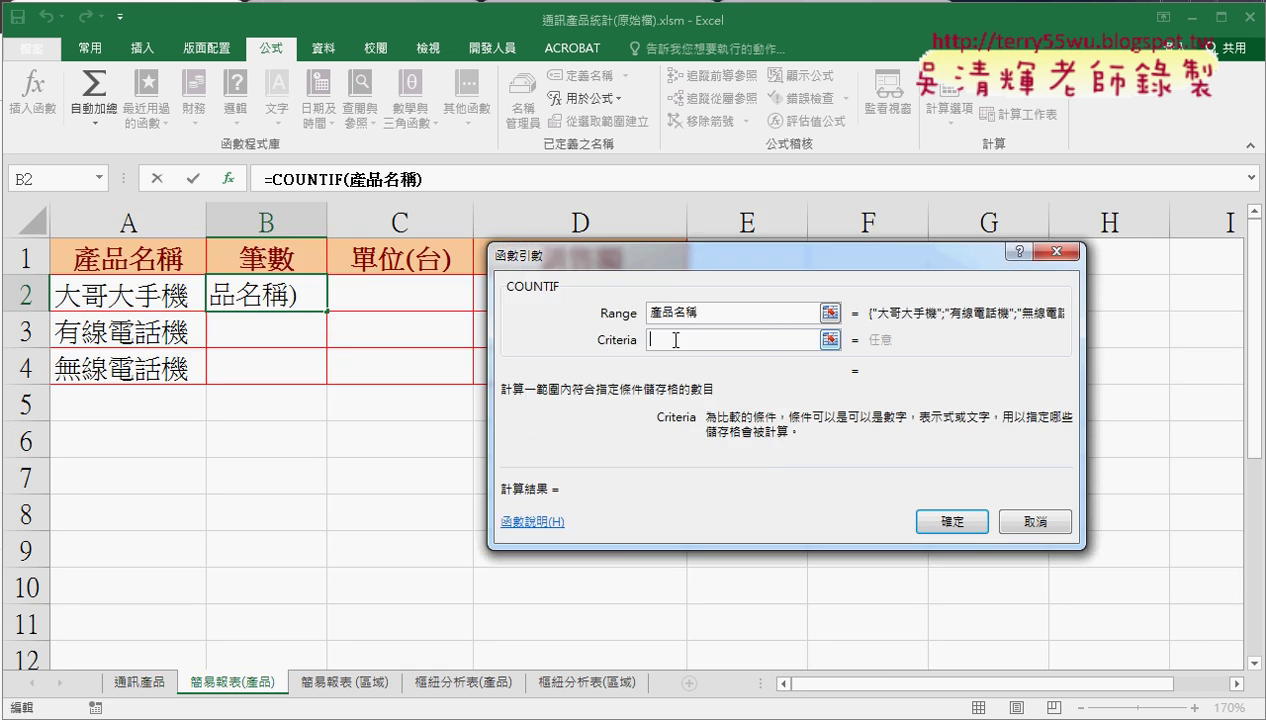
double_click(650, 312)
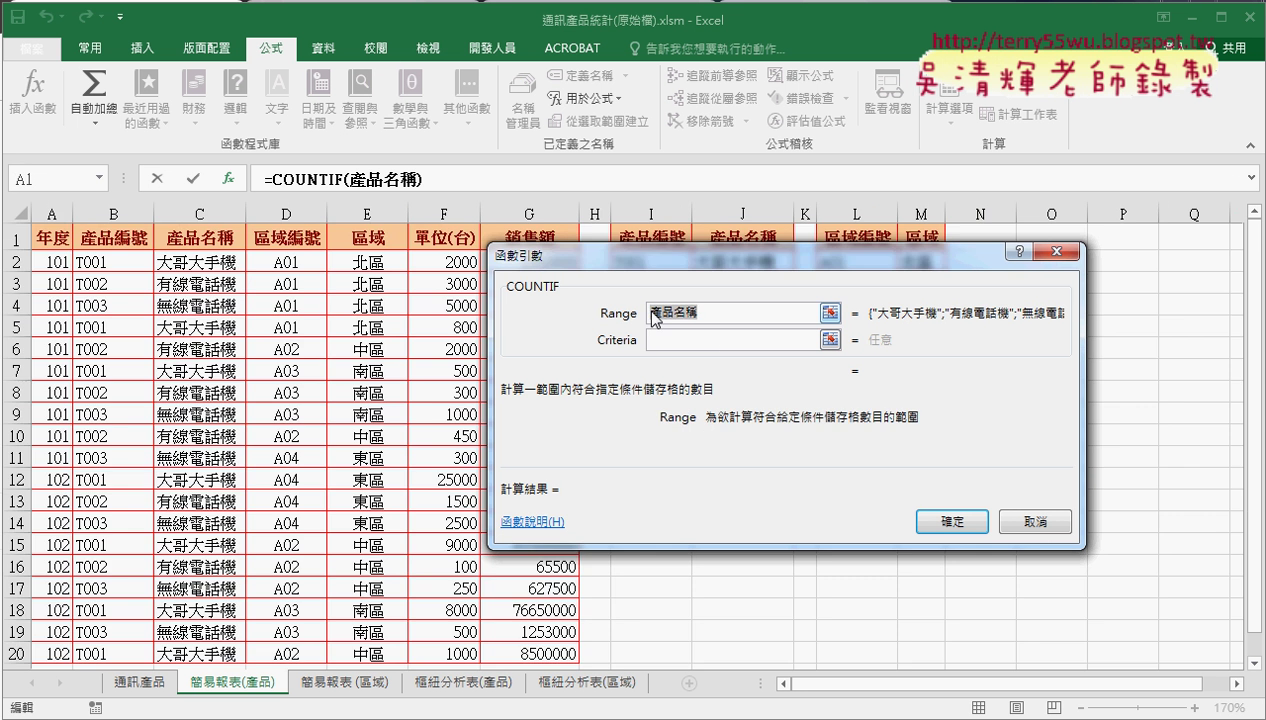
click(700, 337)
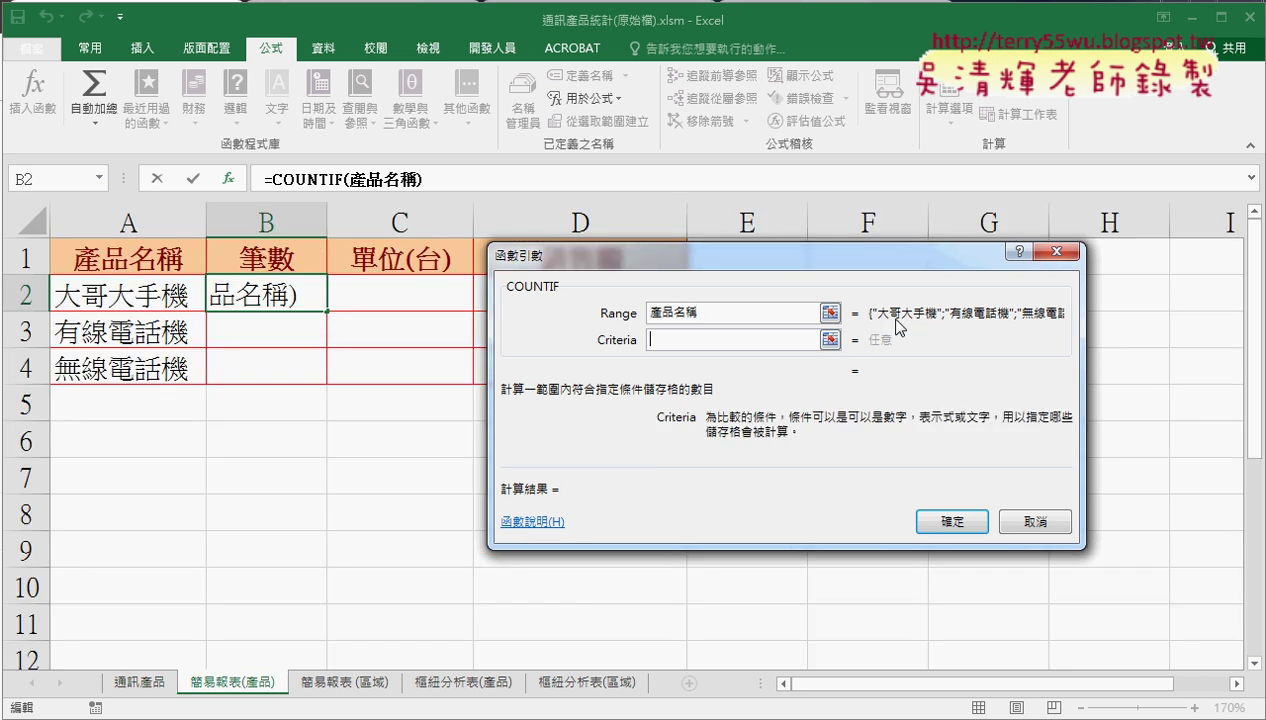
click(119, 291)
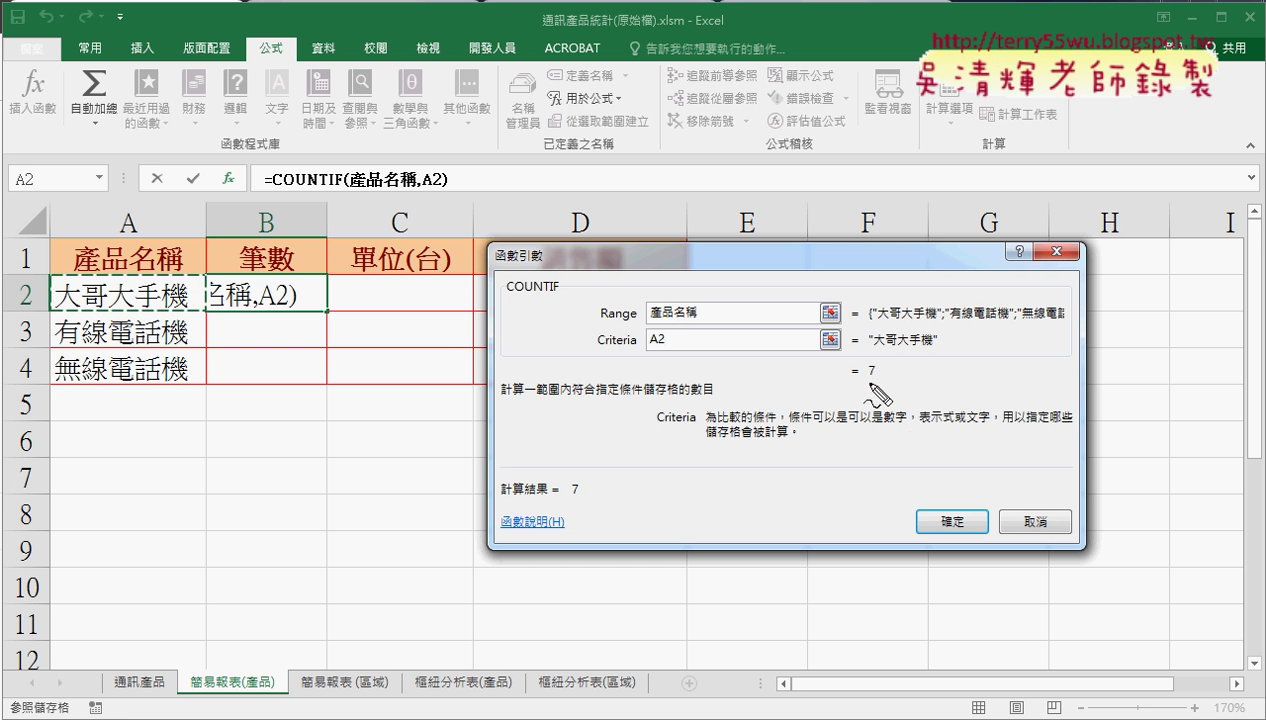
mouse_move(865, 355)
mouse_down()
mouse_move(862, 383)
mouse_move(868, 356)
mouse_up()
mouse_move(970, 430)
mouse_down()
mouse_move(896, 377)
mouse_move(910, 388)
mouse_move(922, 371)
mouse_up()
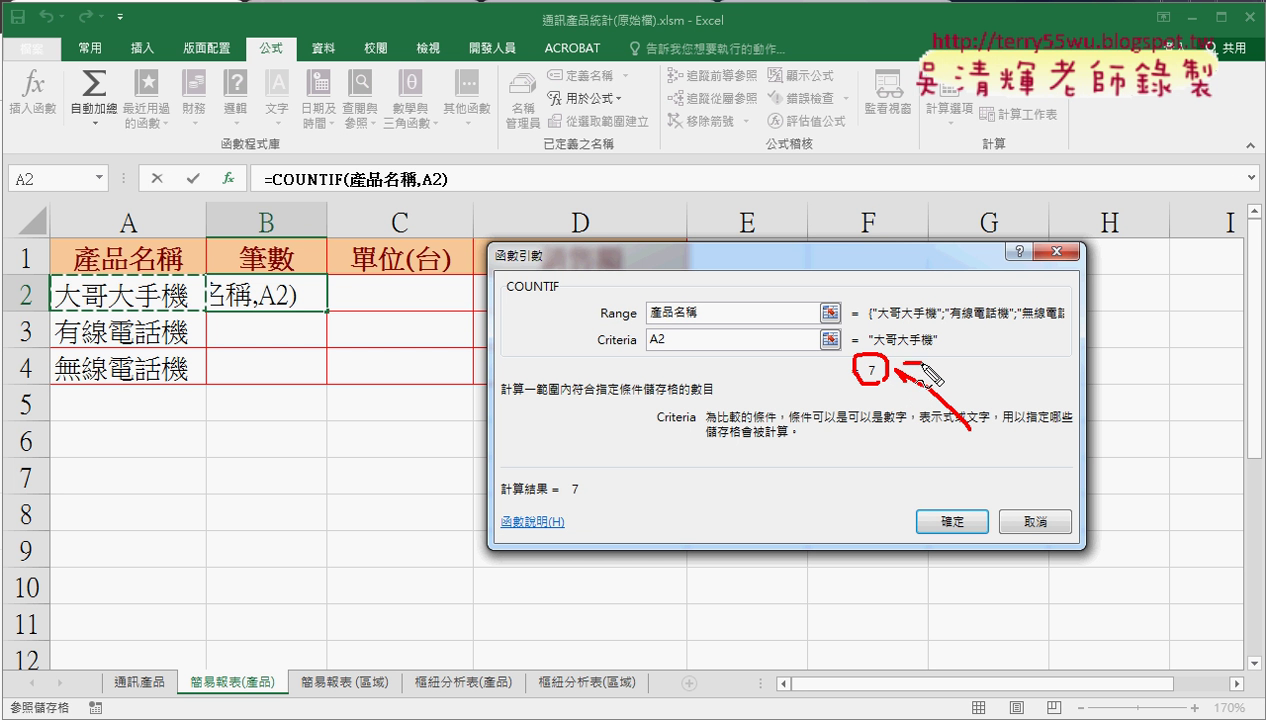
key(Escape)
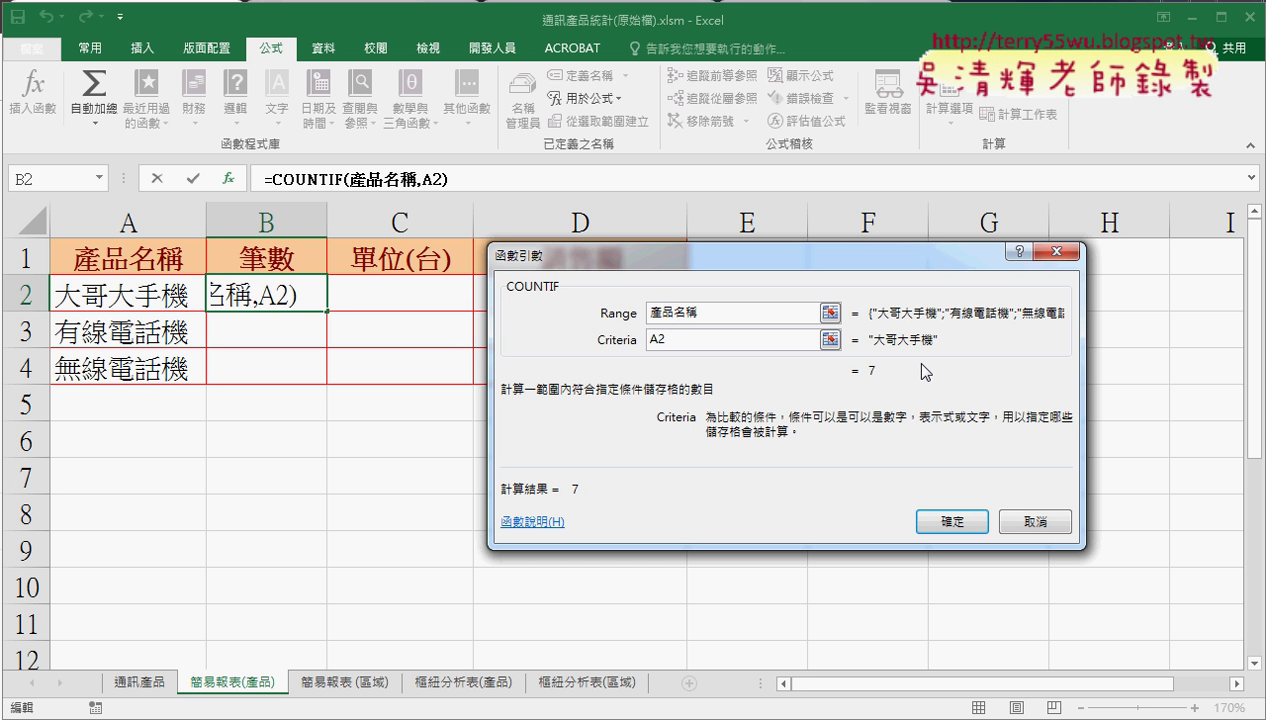
click(951, 527)
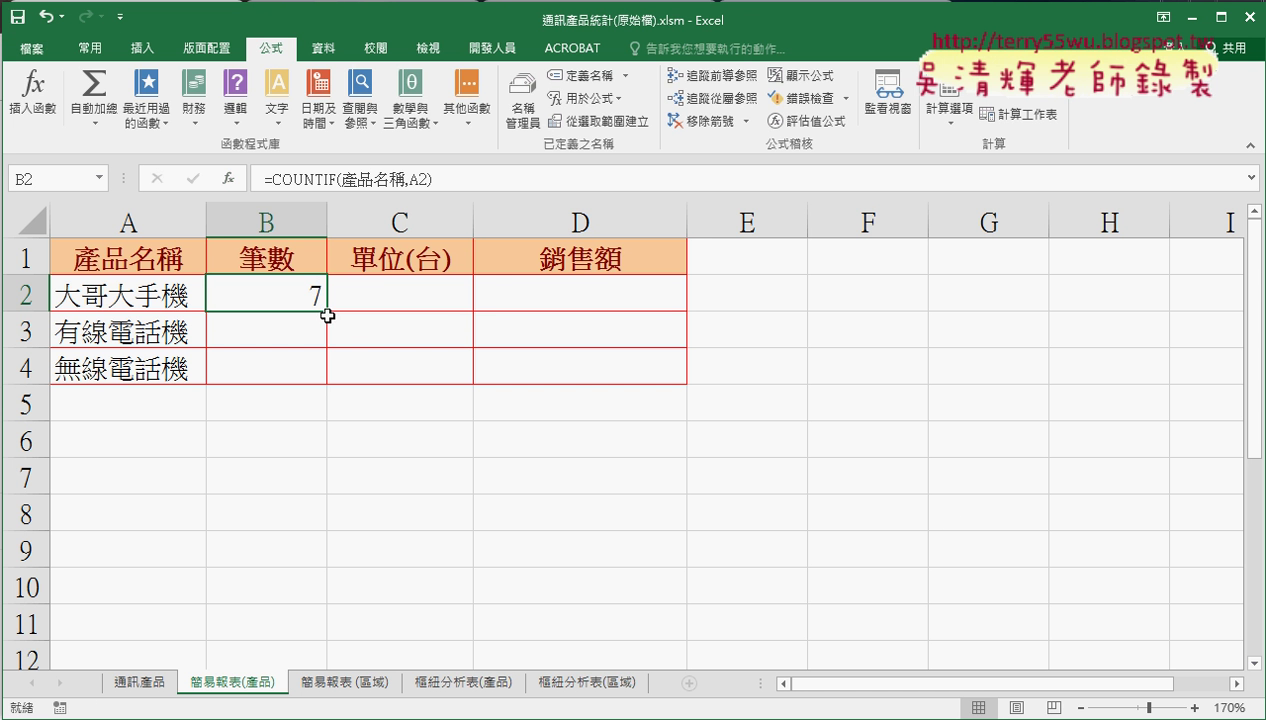
- Fill the COUNTIF down to B4 (7, 6, 6) and review 單位(台) figures in rows 2, 5, 7
drag(326, 313, 331, 380)
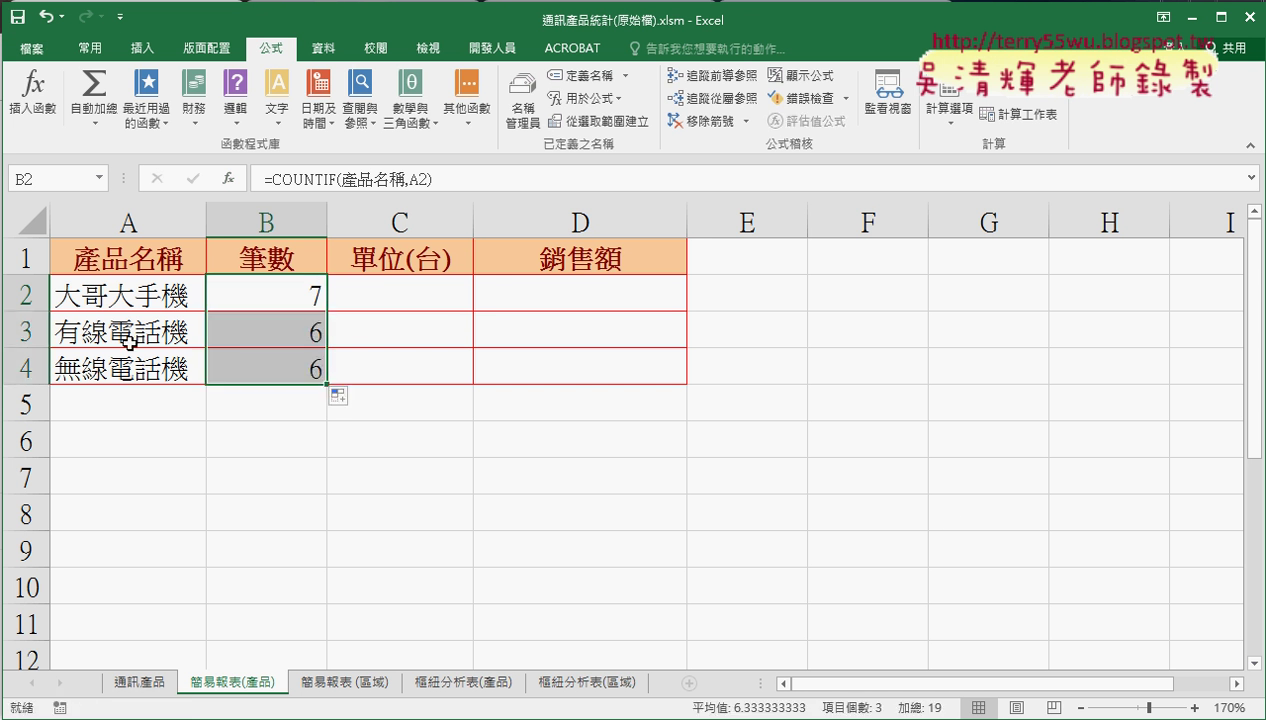
click(140, 682)
click(444, 213)
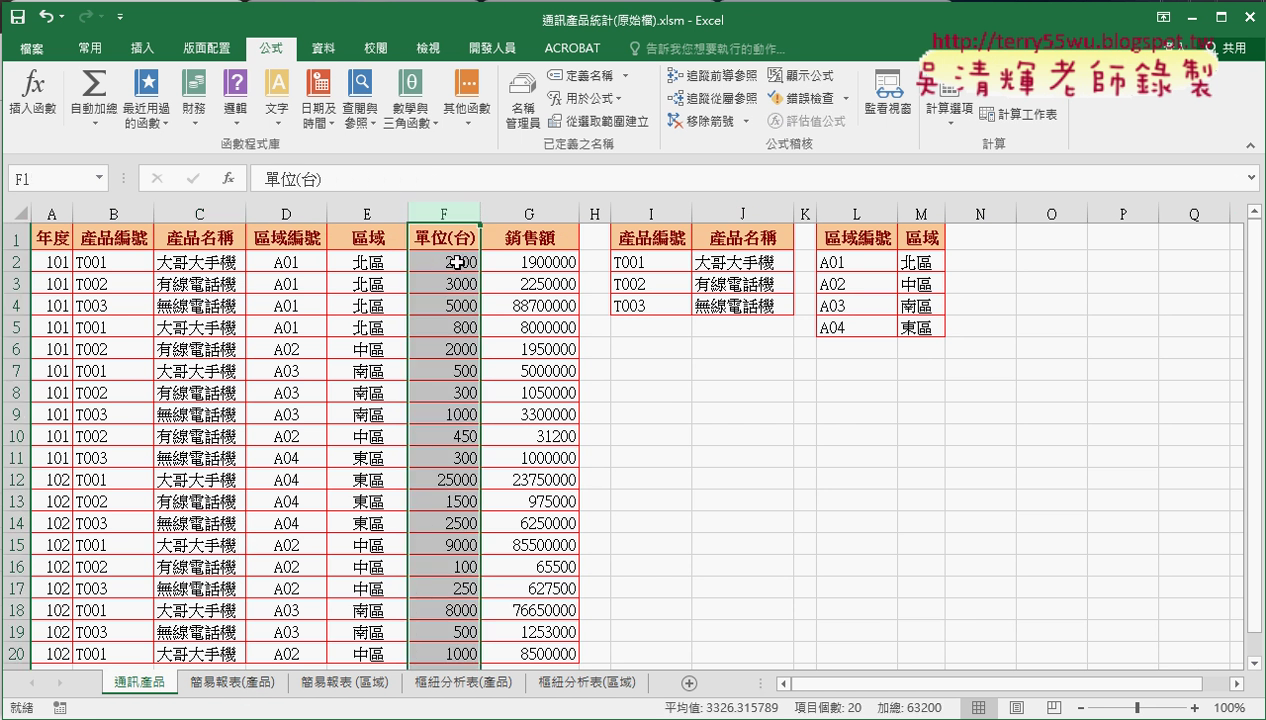
click(457, 262)
click(180, 260)
click(447, 263)
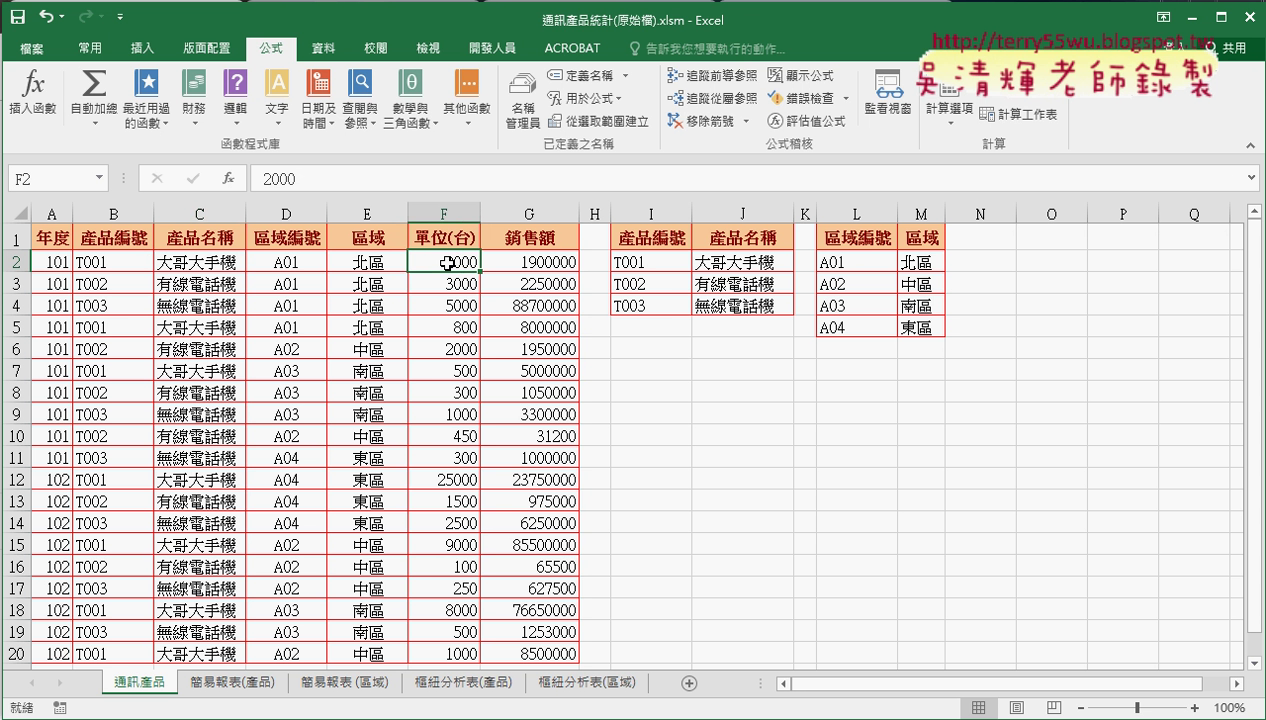
click(190, 320)
click(467, 328)
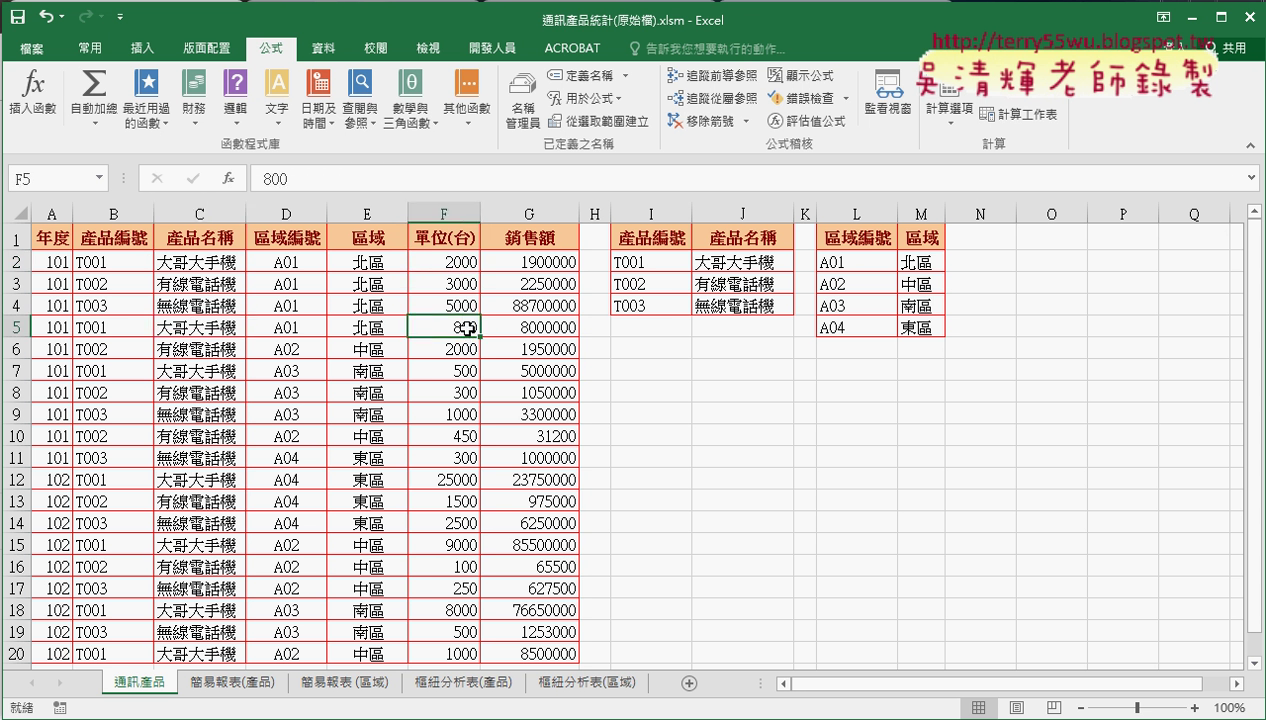
click(230, 371)
click(452, 372)
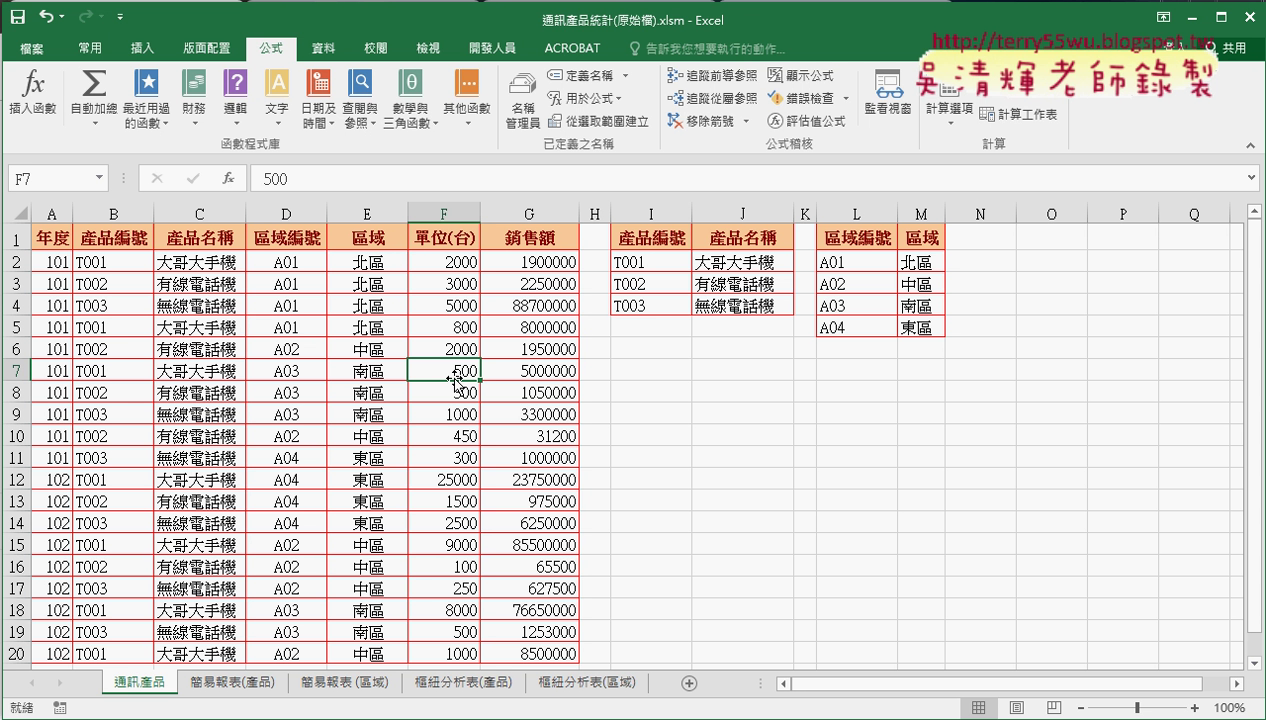
click(252, 684)
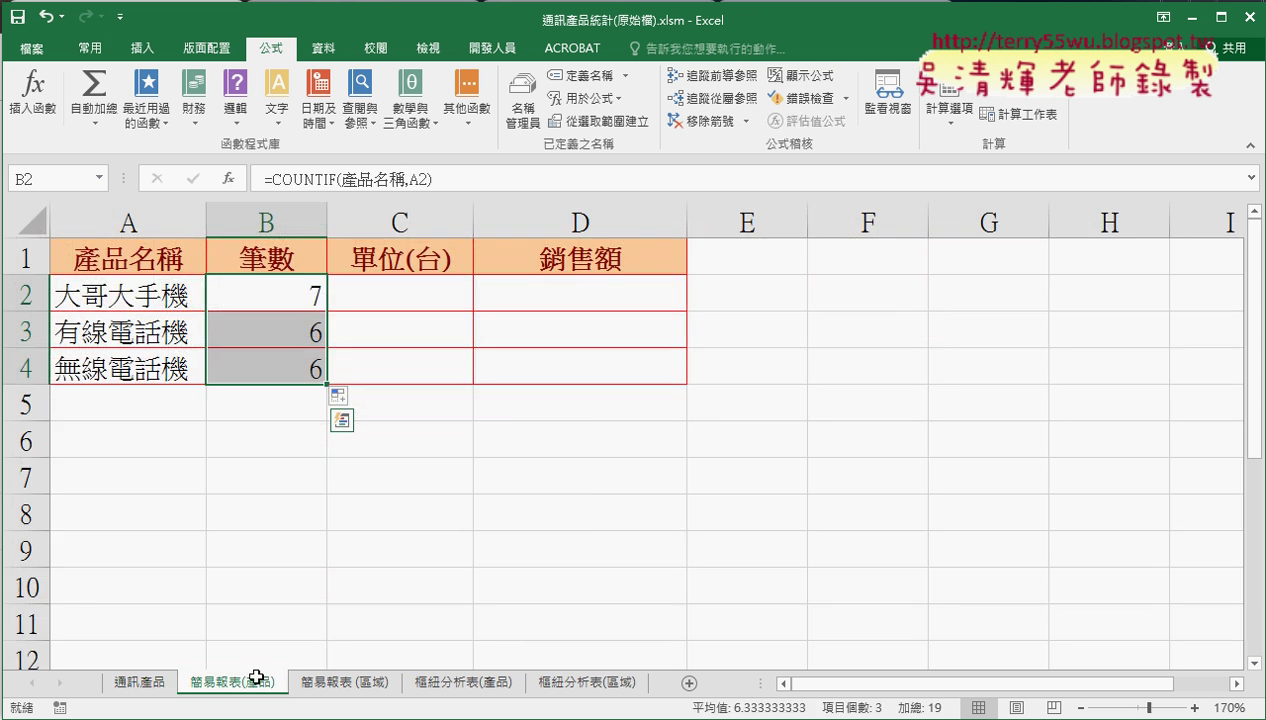
- Insert a SUMIF function into C2, chosen from the 數學與三角函數 category
click(414, 298)
click(231, 180)
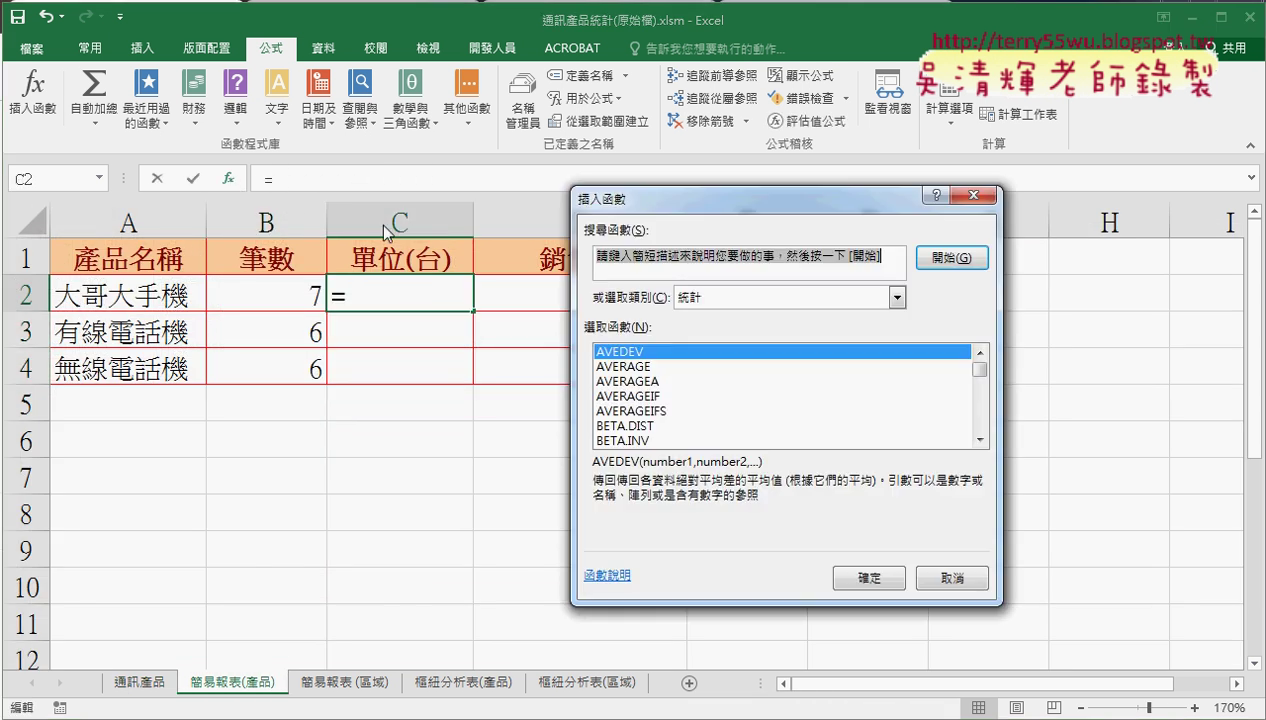
click(780, 299)
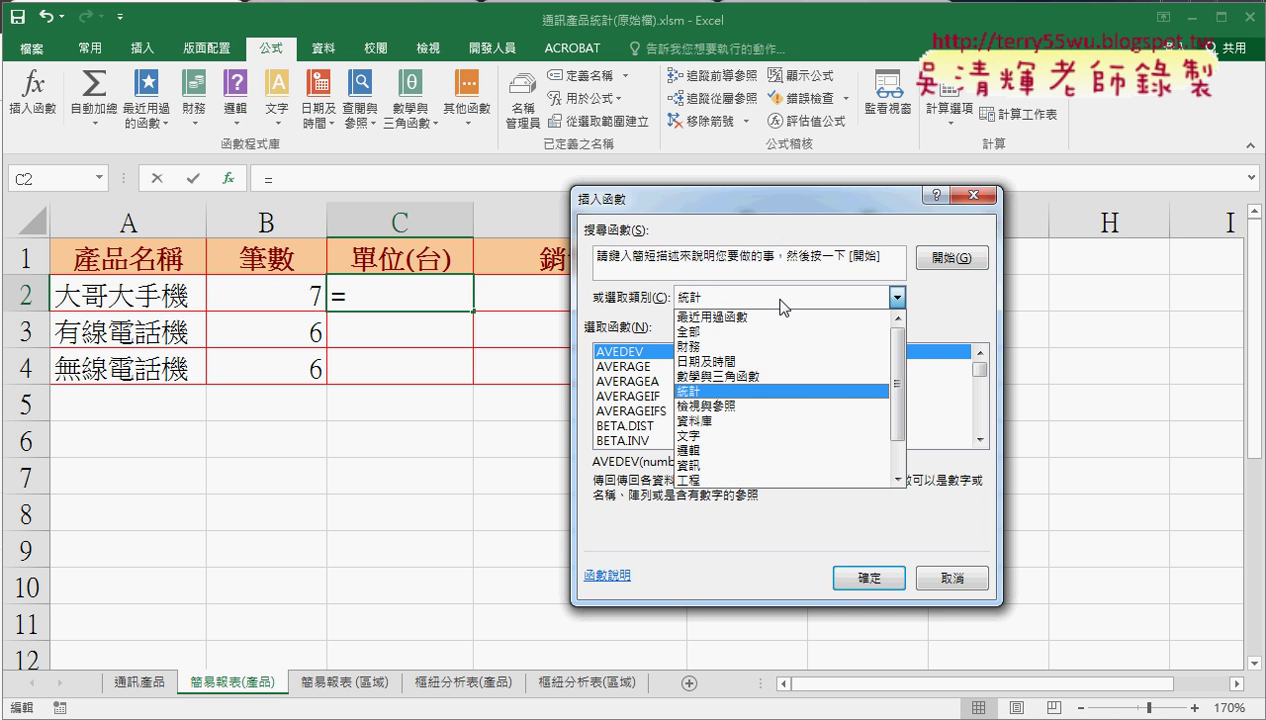
click(780, 376)
drag(980, 376, 982, 417)
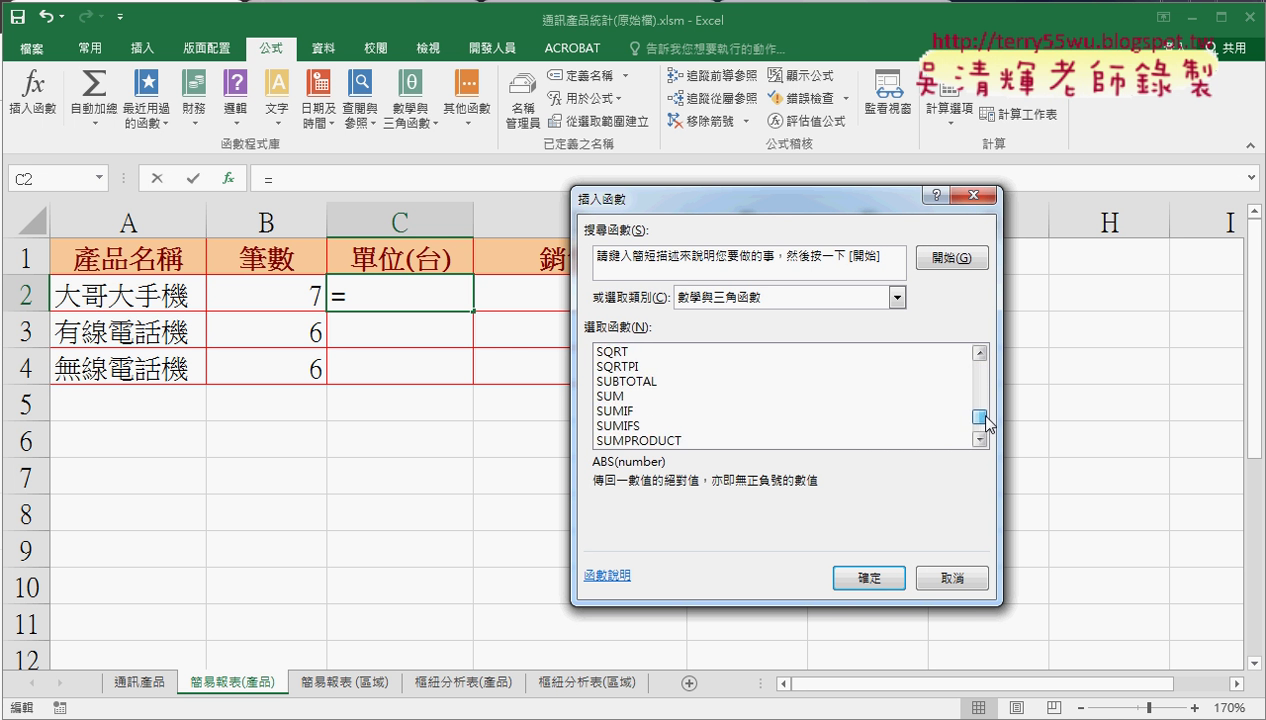
double_click(619, 413)
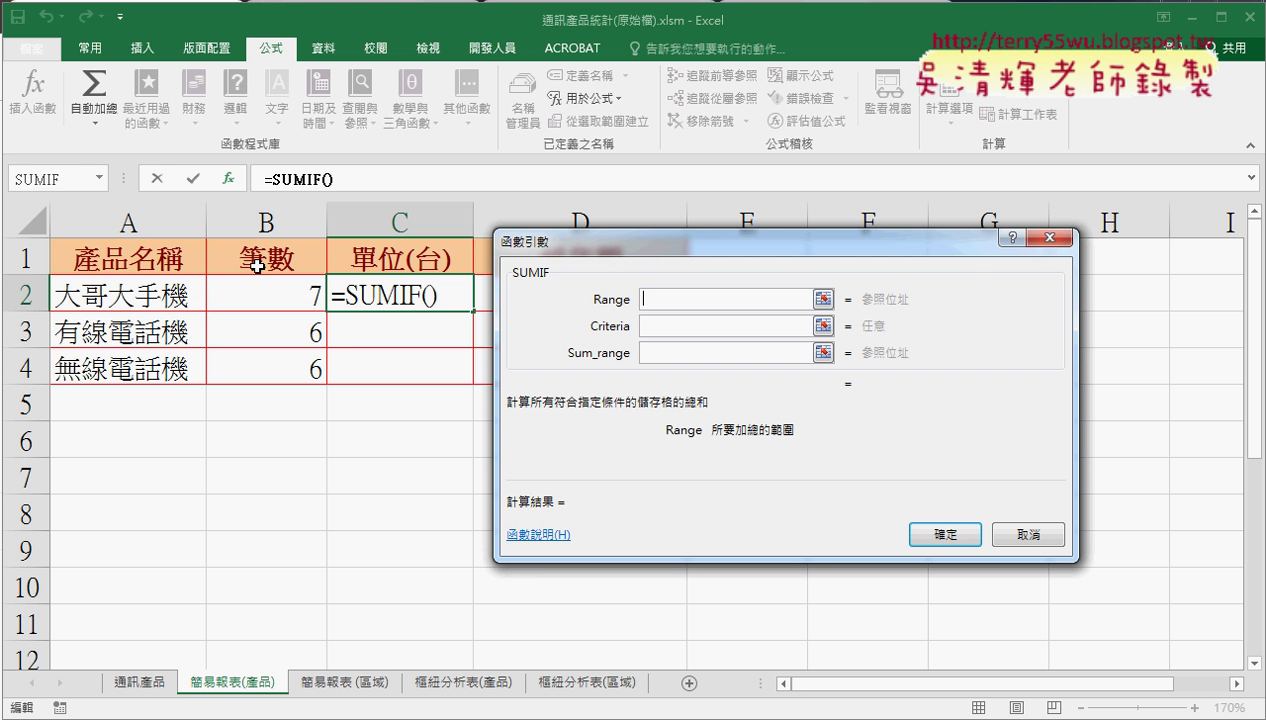
- Set the SUMIF range to the named range 產品名稱 and the criteria to A2
key(F3)
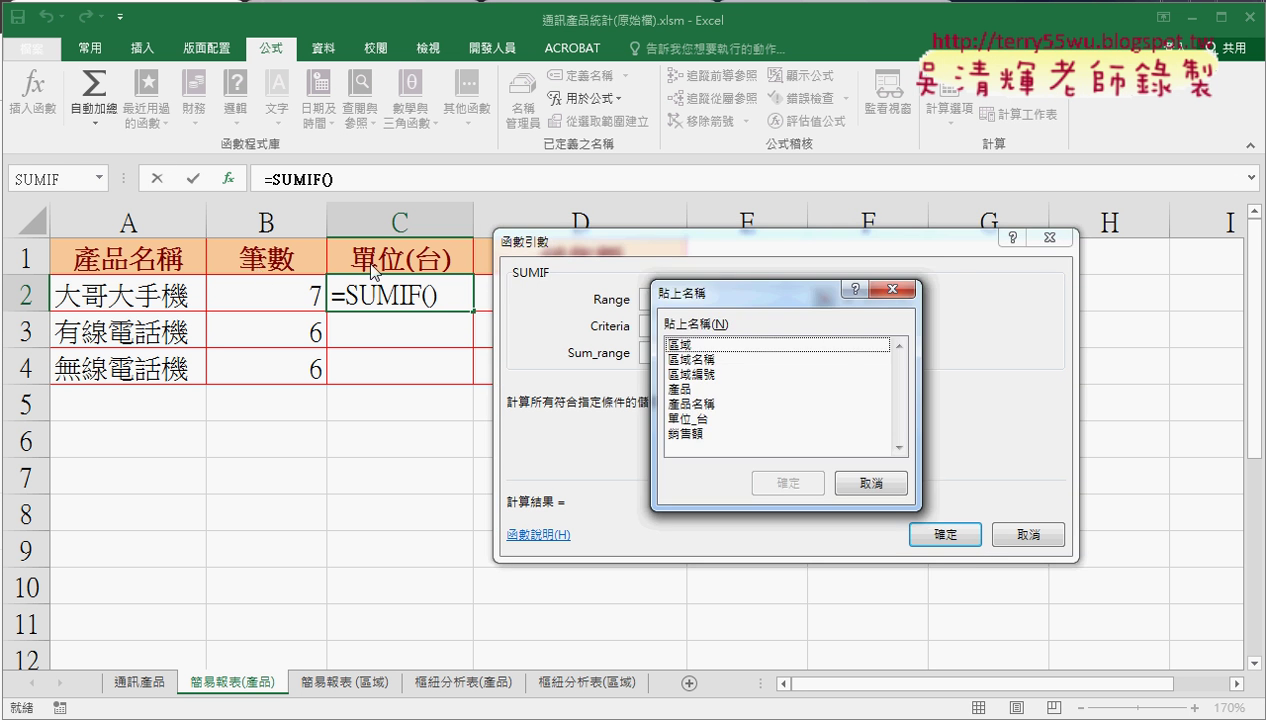
click(711, 404)
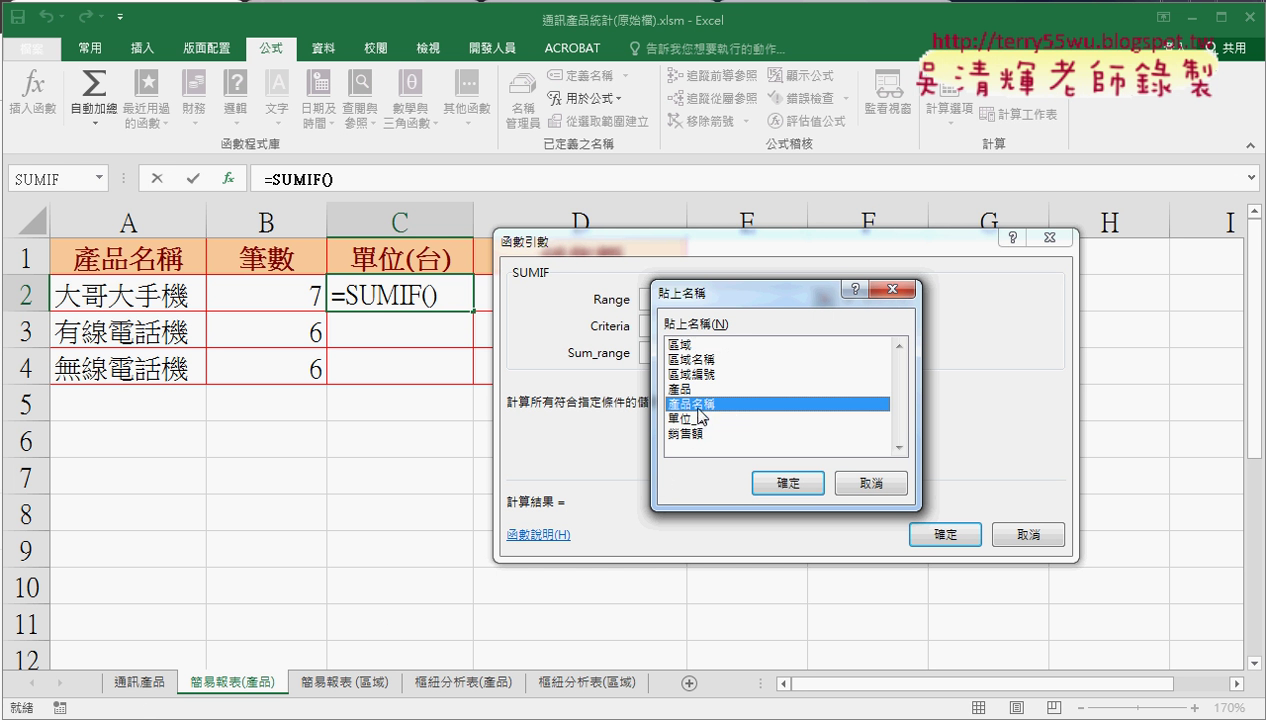
double_click(700, 405)
click(681, 327)
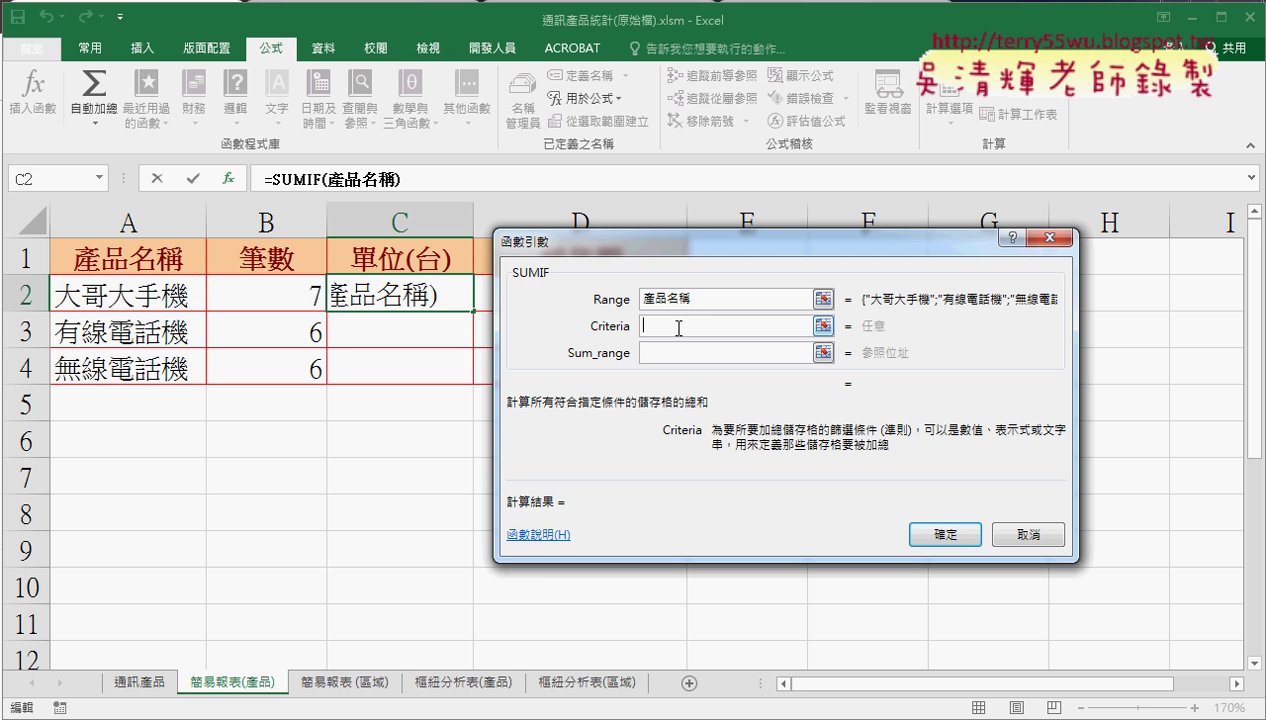
click(125, 295)
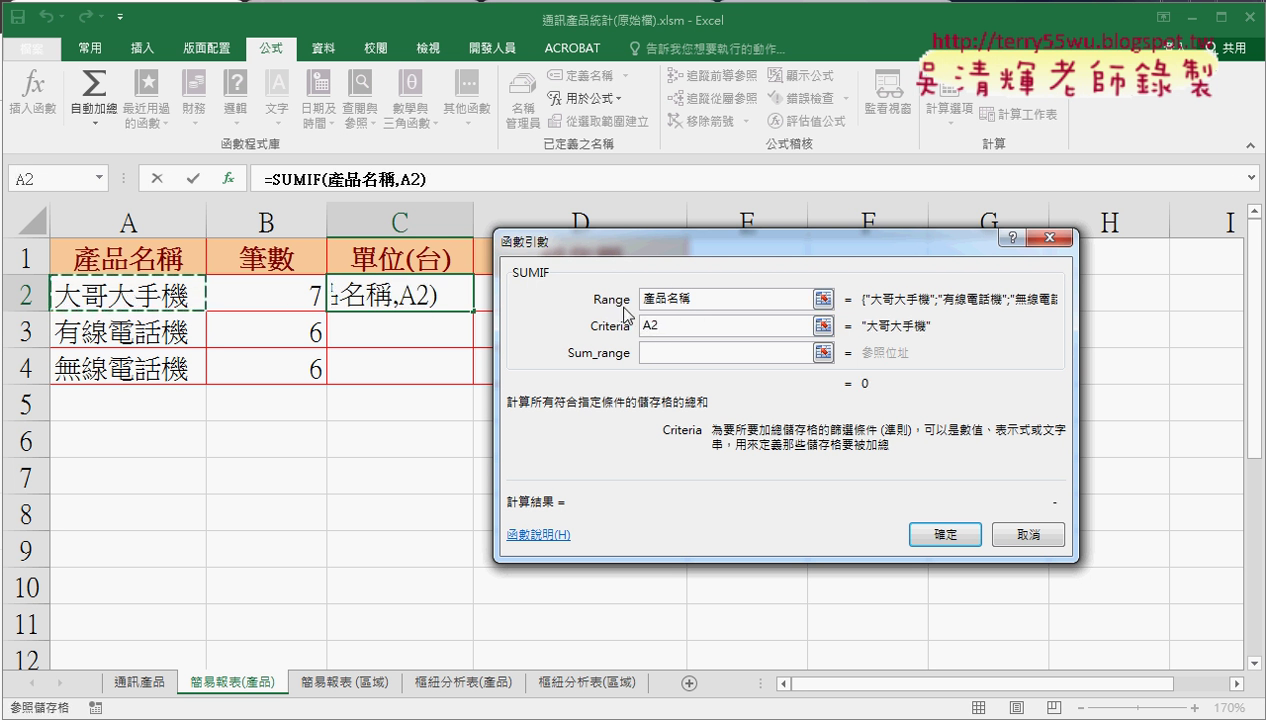
- Use the 單位_台 named range as sum range, confirm, and fill C2 down to C4
click(656, 353)
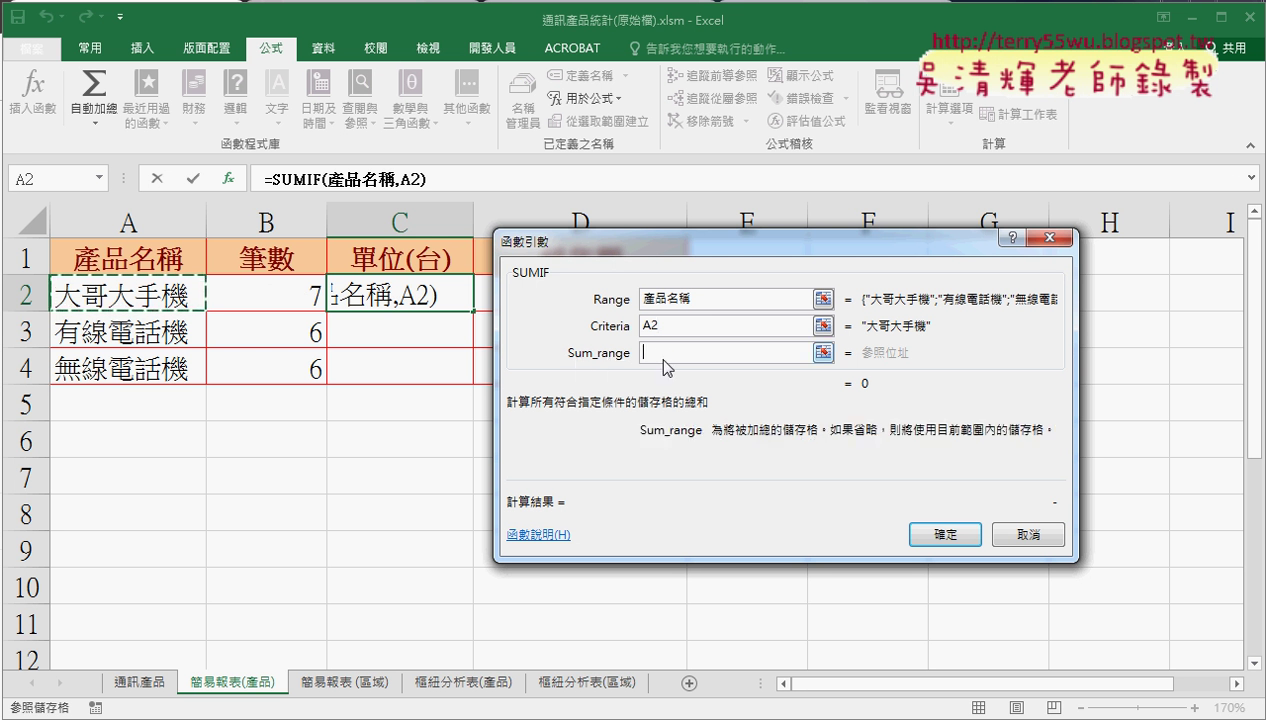
click(138, 684)
drag(604, 247, 707, 249)
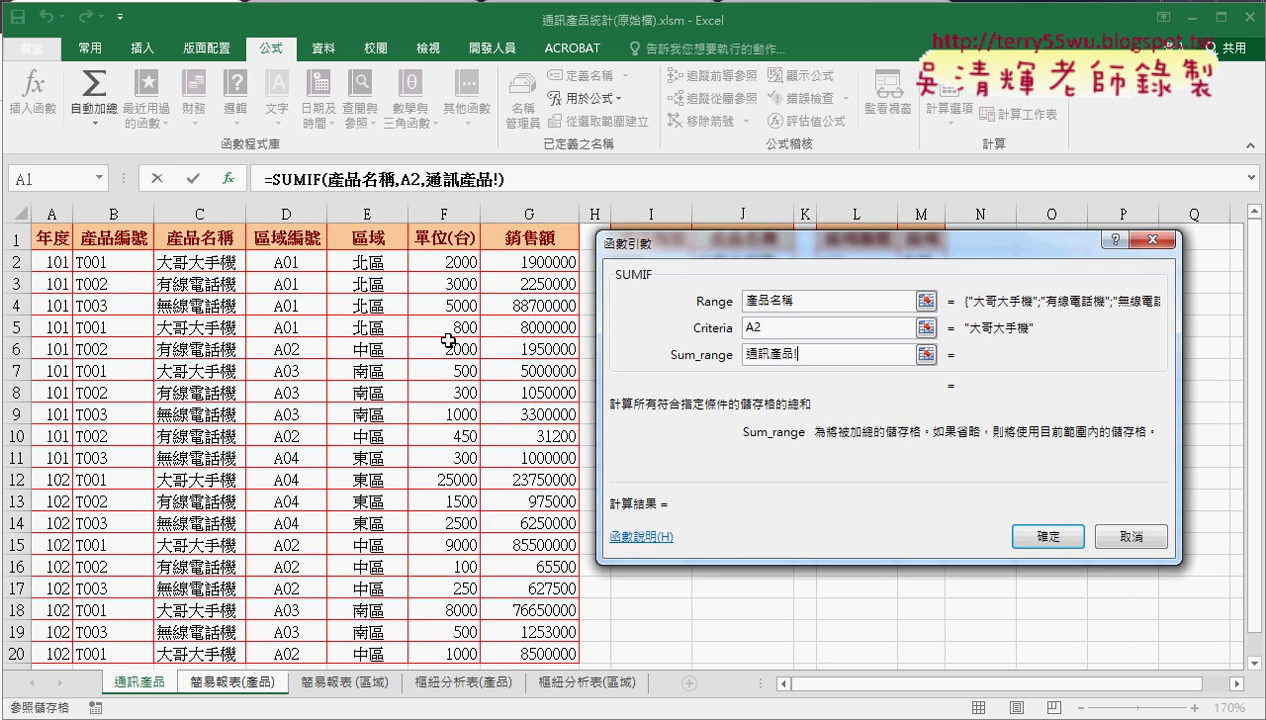
drag(444, 262, 447, 658)
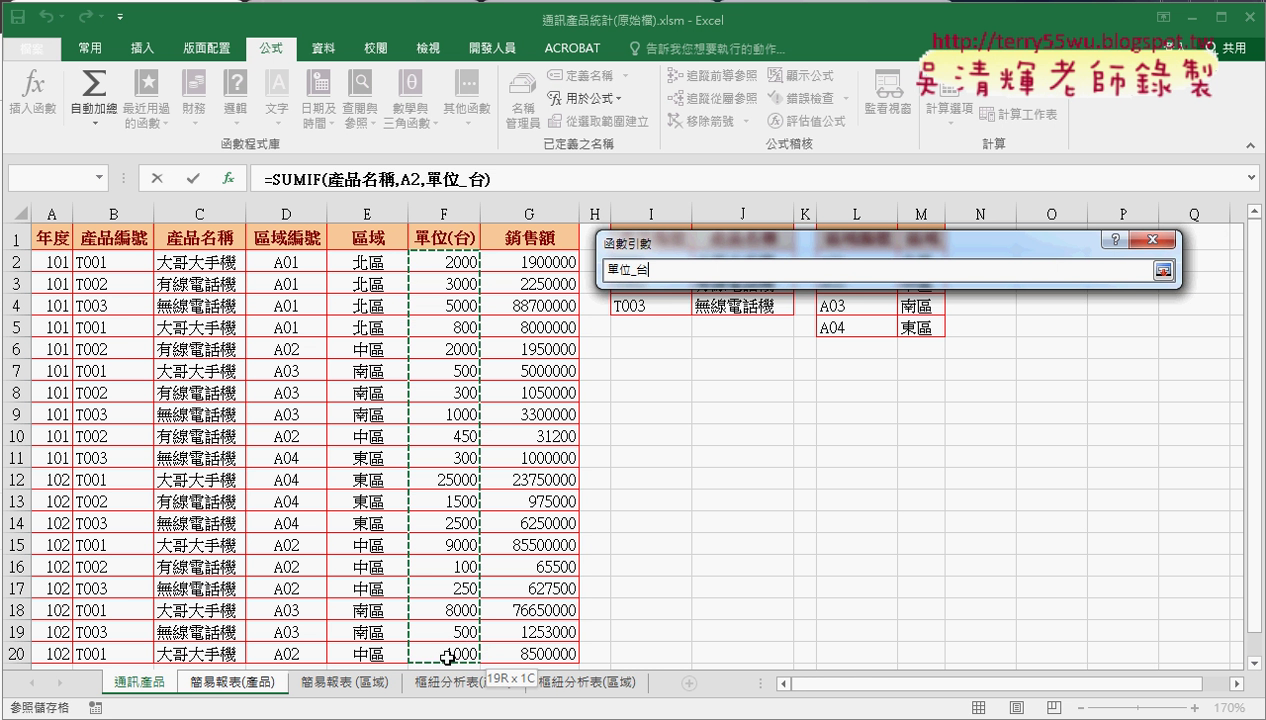
click(737, 355)
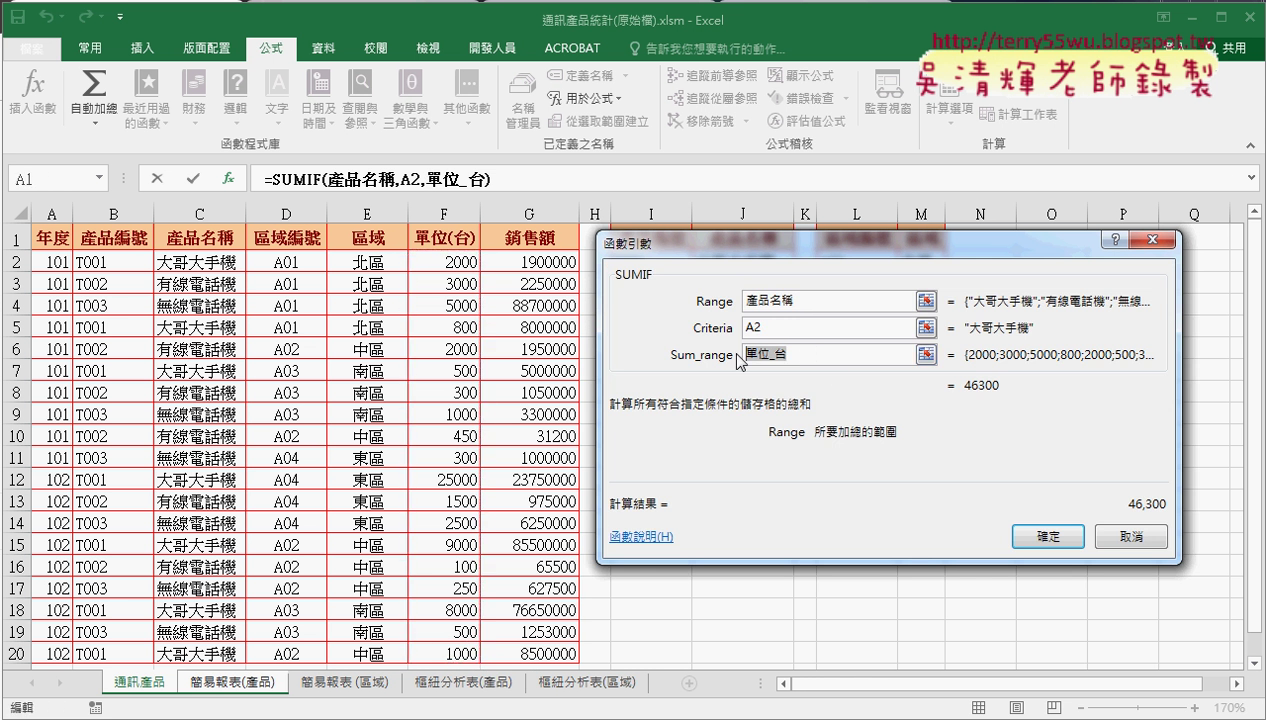
key(Delete)
key(F3)
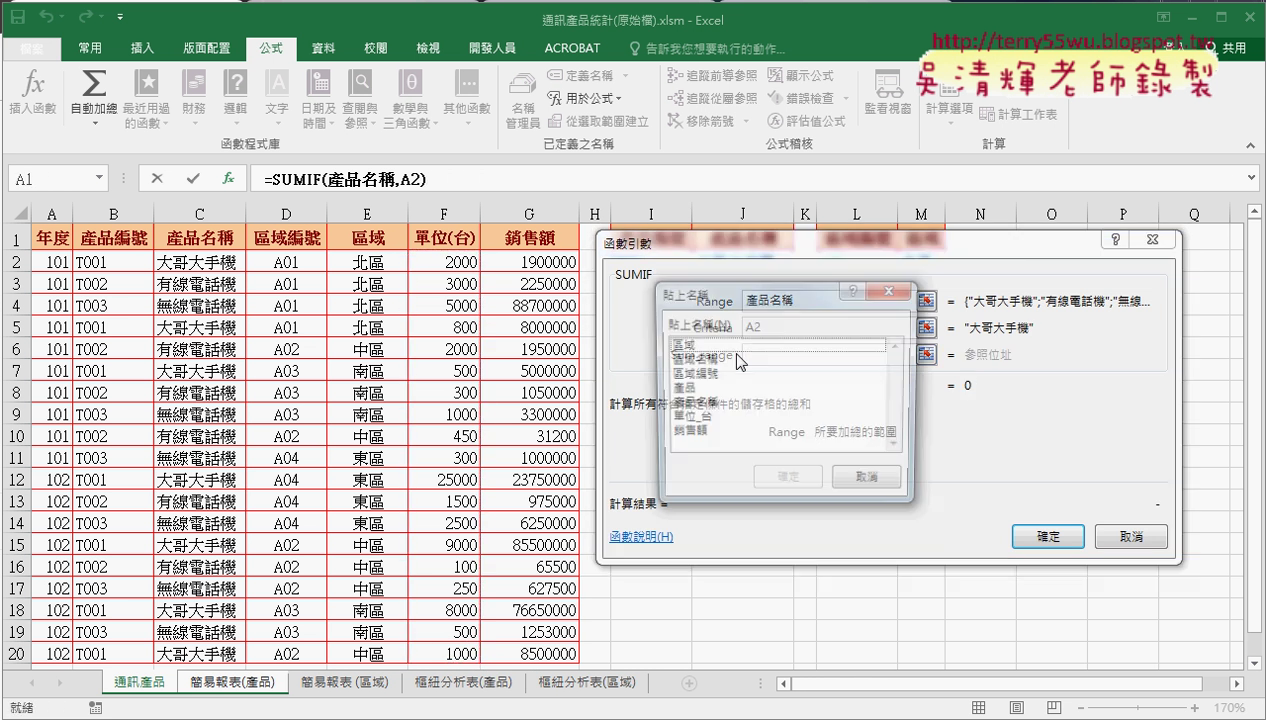
click(705, 418)
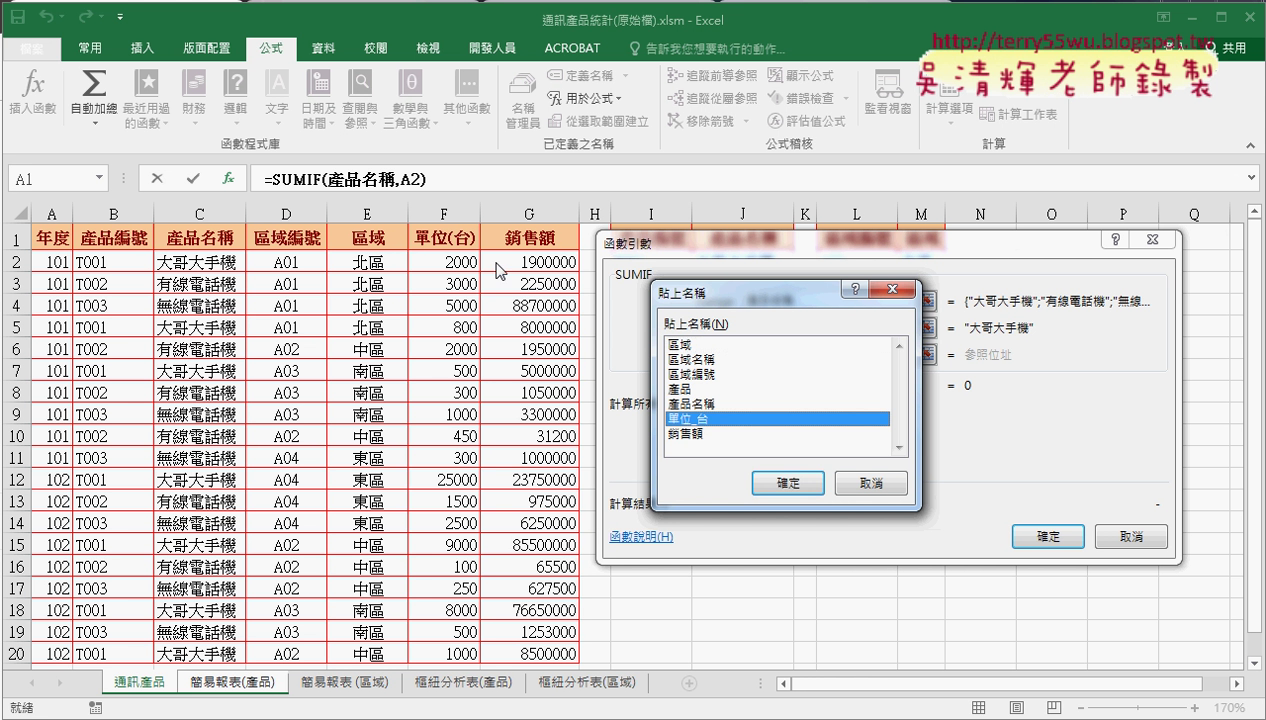
click(785, 484)
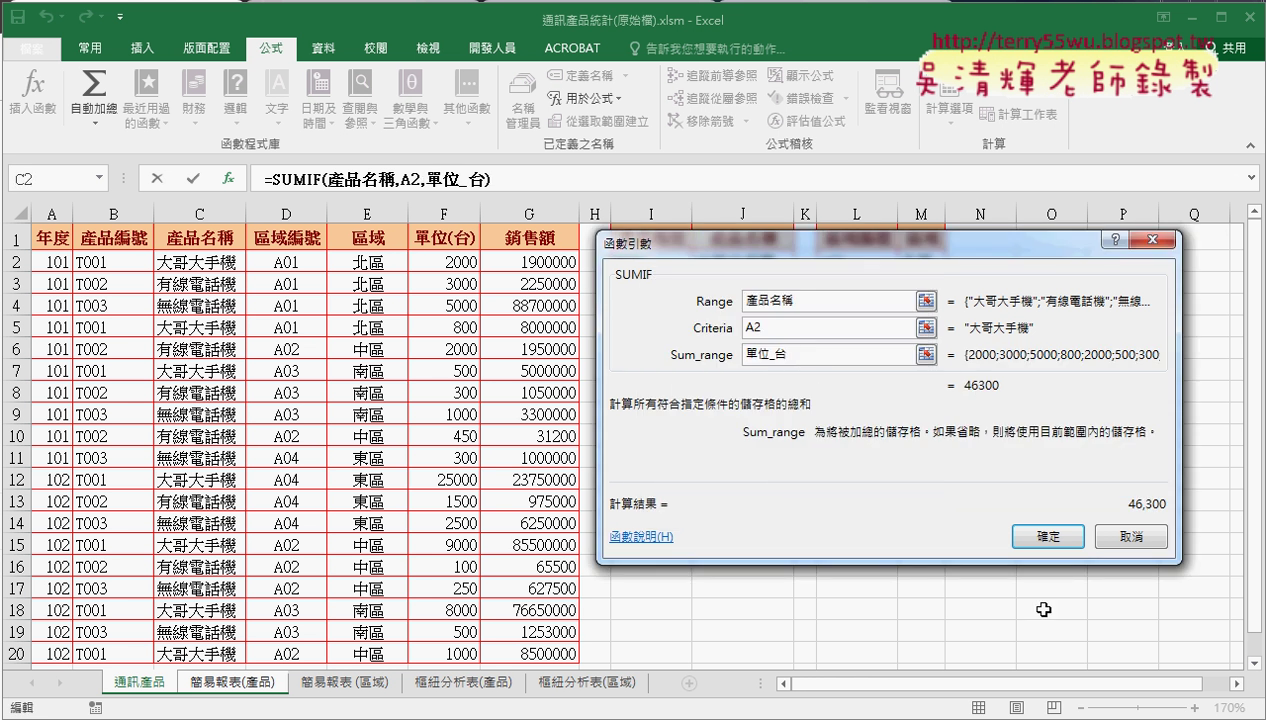
click(1048, 536)
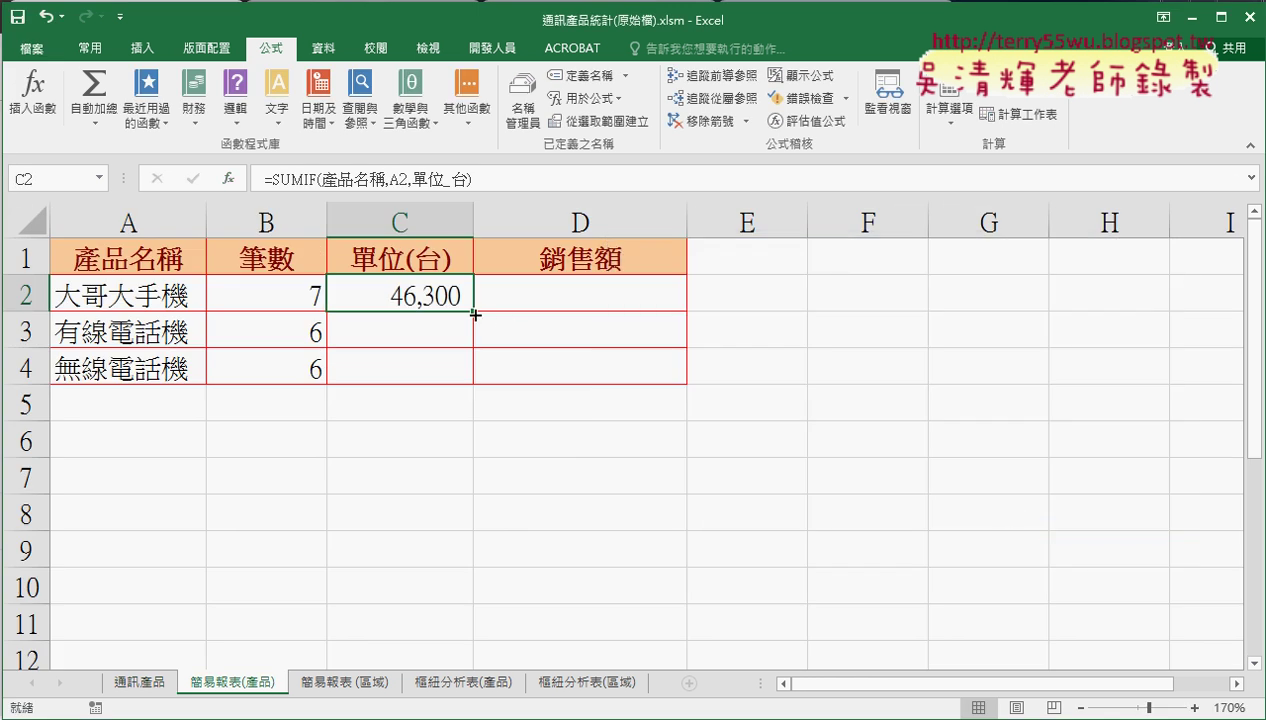
drag(475, 314, 482, 377)
- Insert SUMIF into D2 from the recently used functions
click(584, 299)
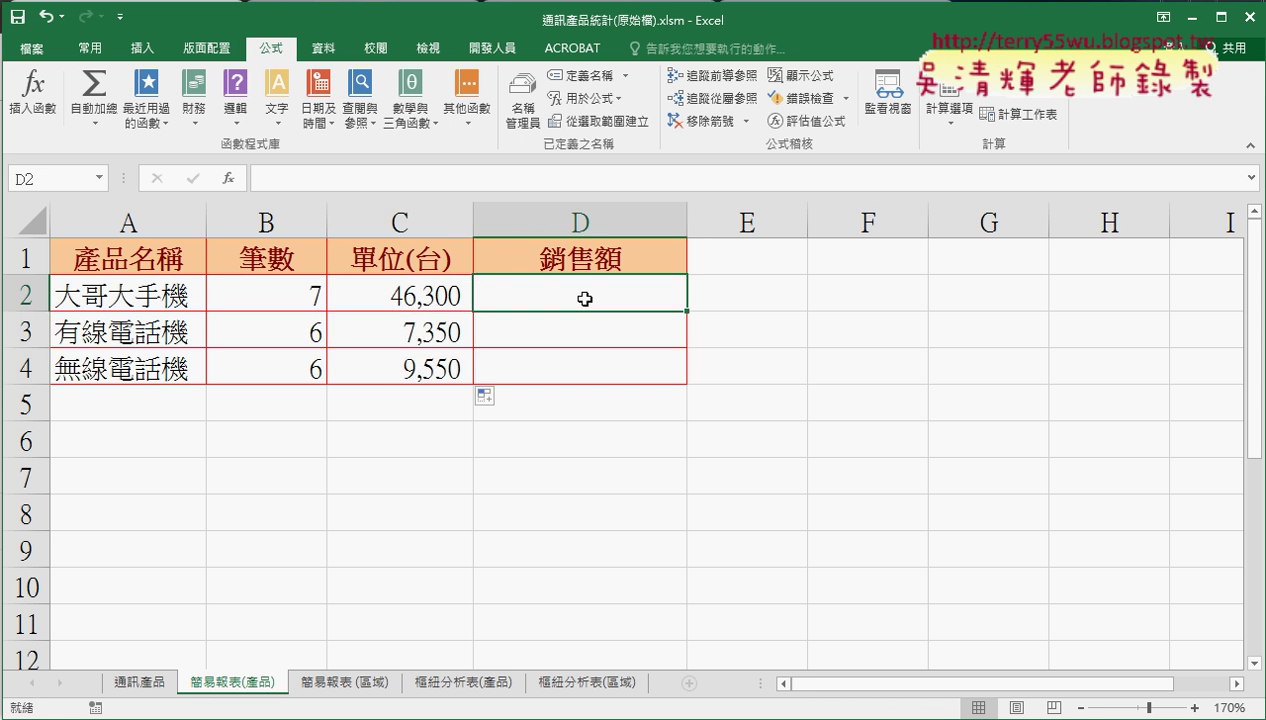
click(242, 179)
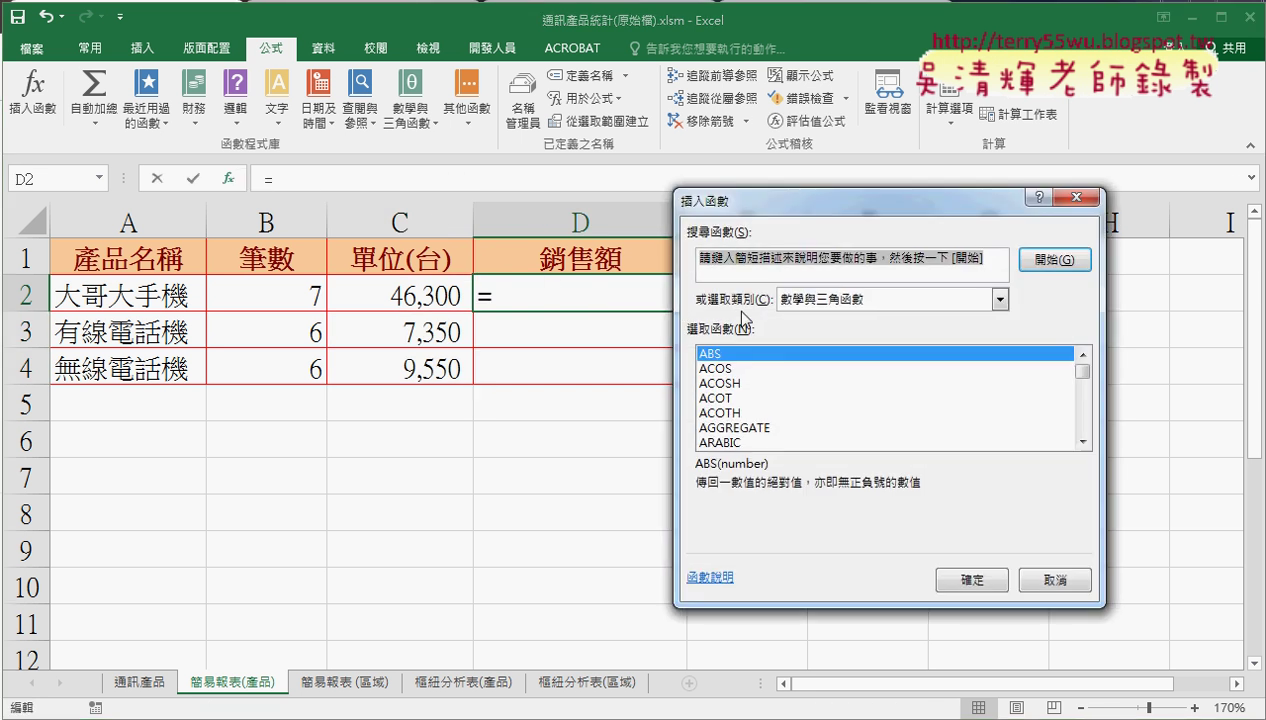
click(789, 303)
click(818, 319)
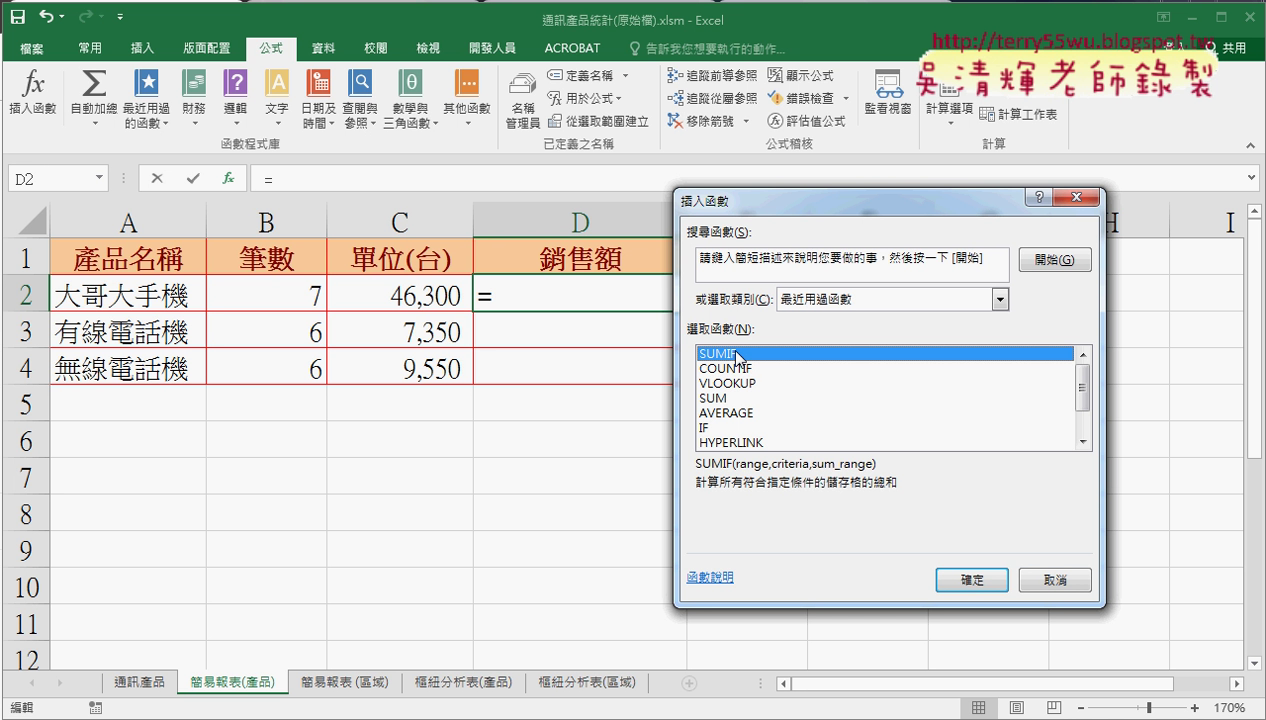
double_click(737, 354)
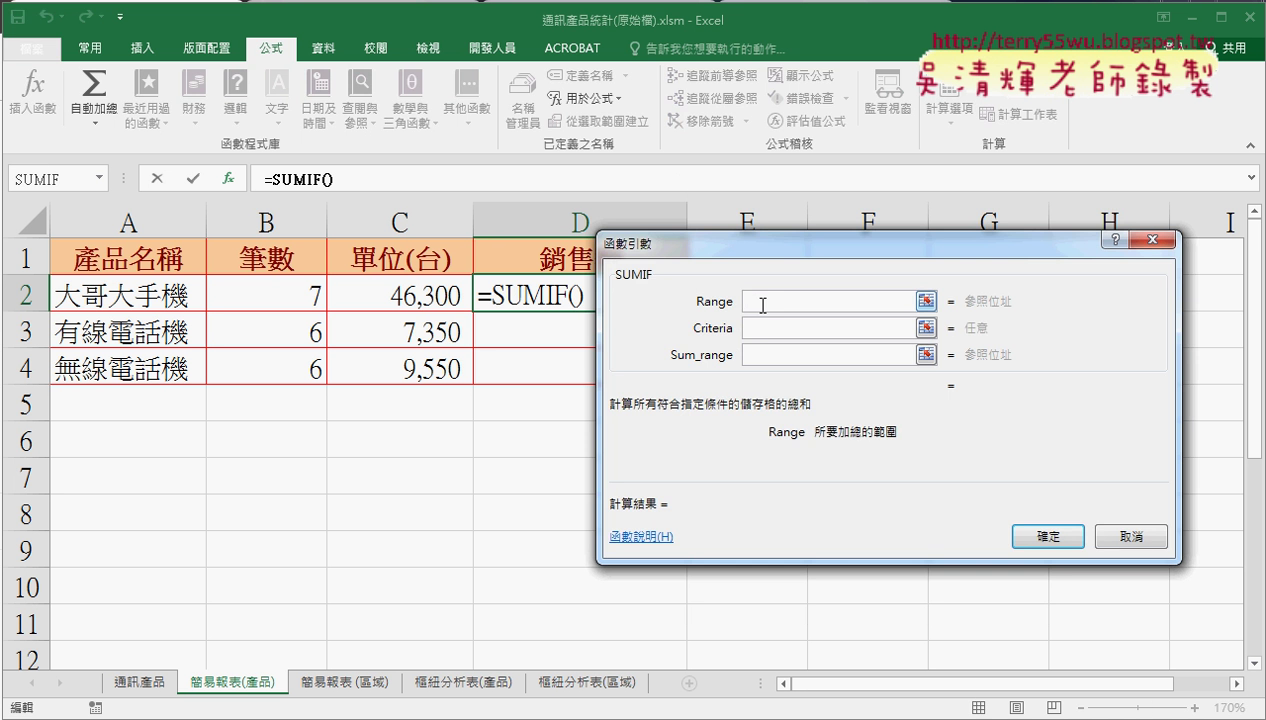
- Fill in =SUMIF(產品名稱,A2,銷售額) and copy it down for all products
key(F3)
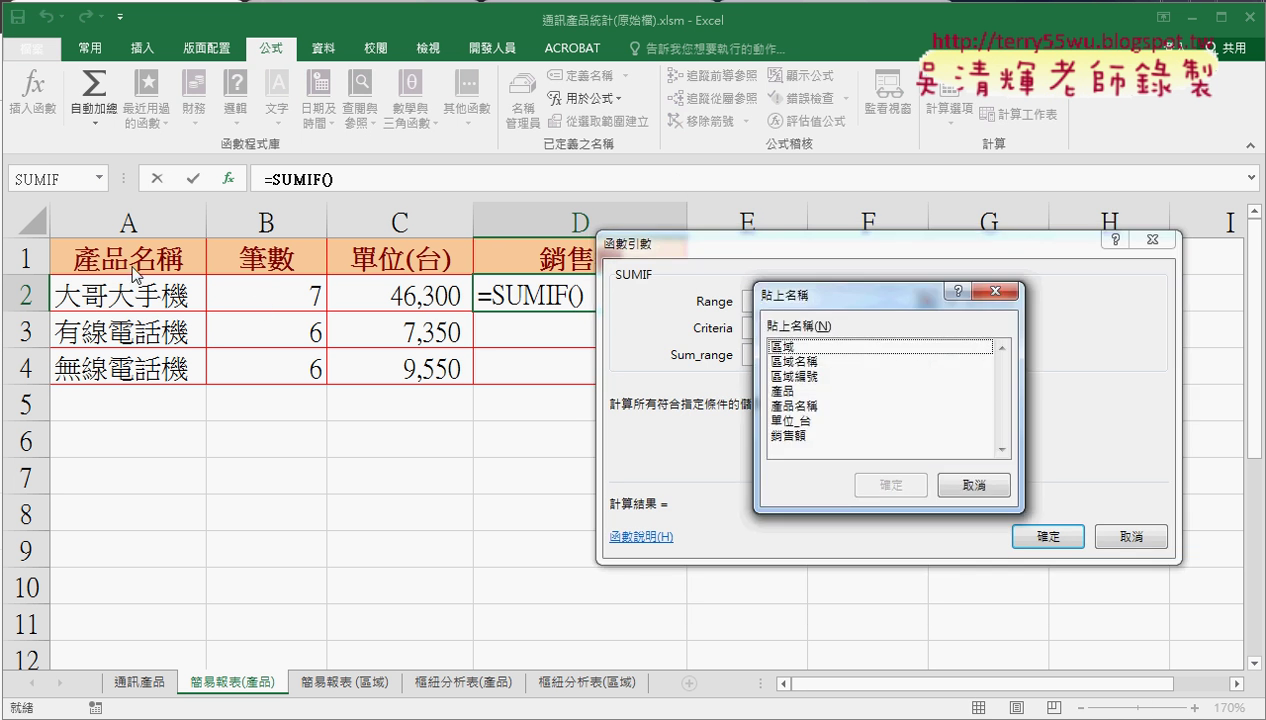
double_click(806, 406)
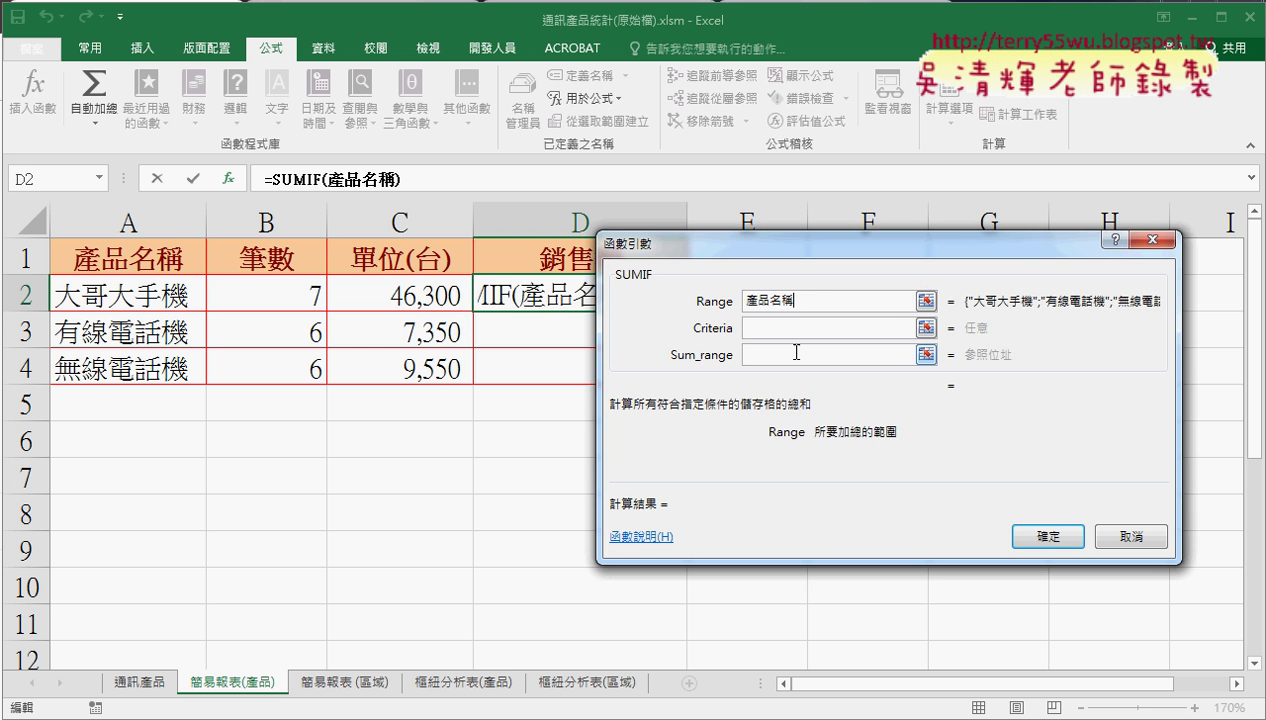
click(780, 328)
click(130, 304)
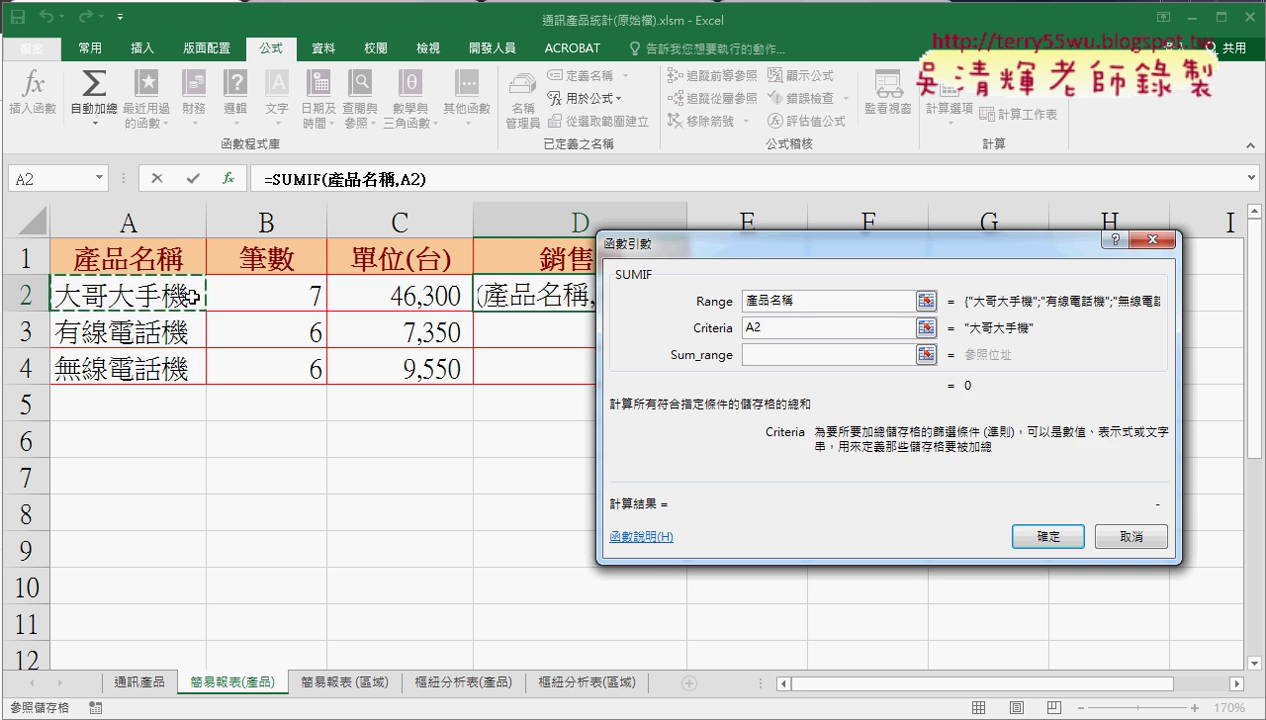
click(774, 356)
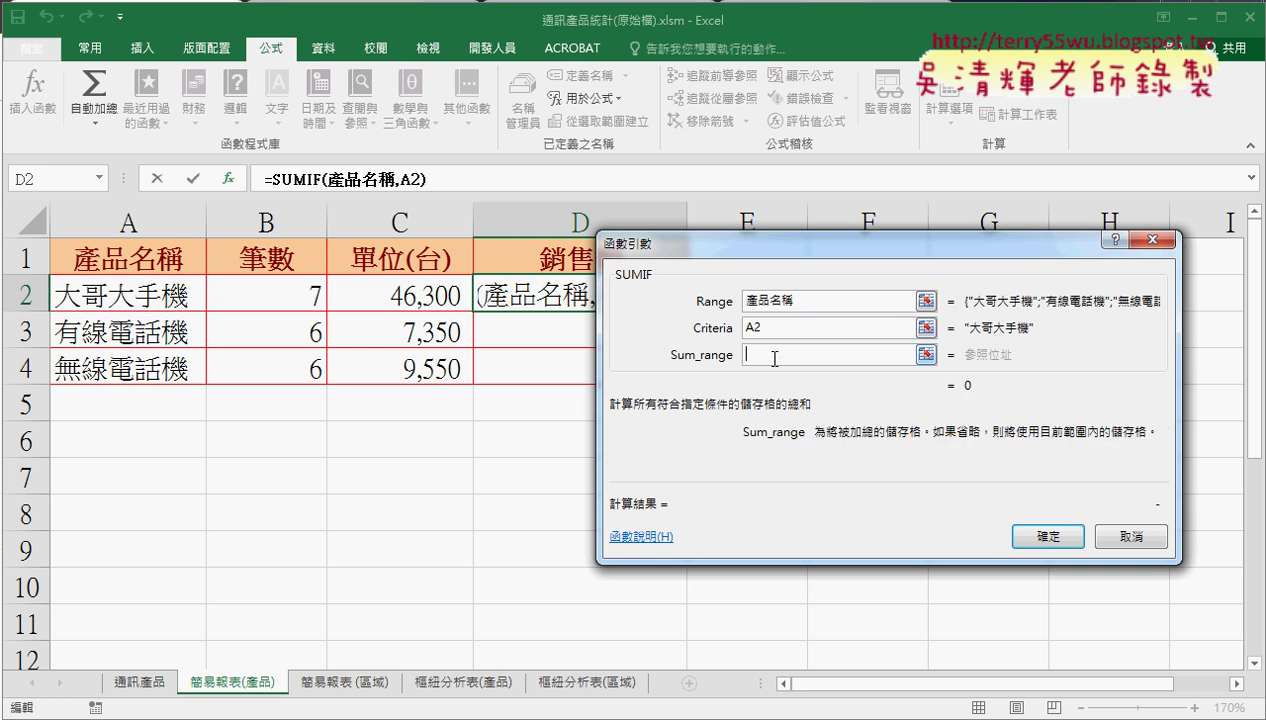
key(F3)
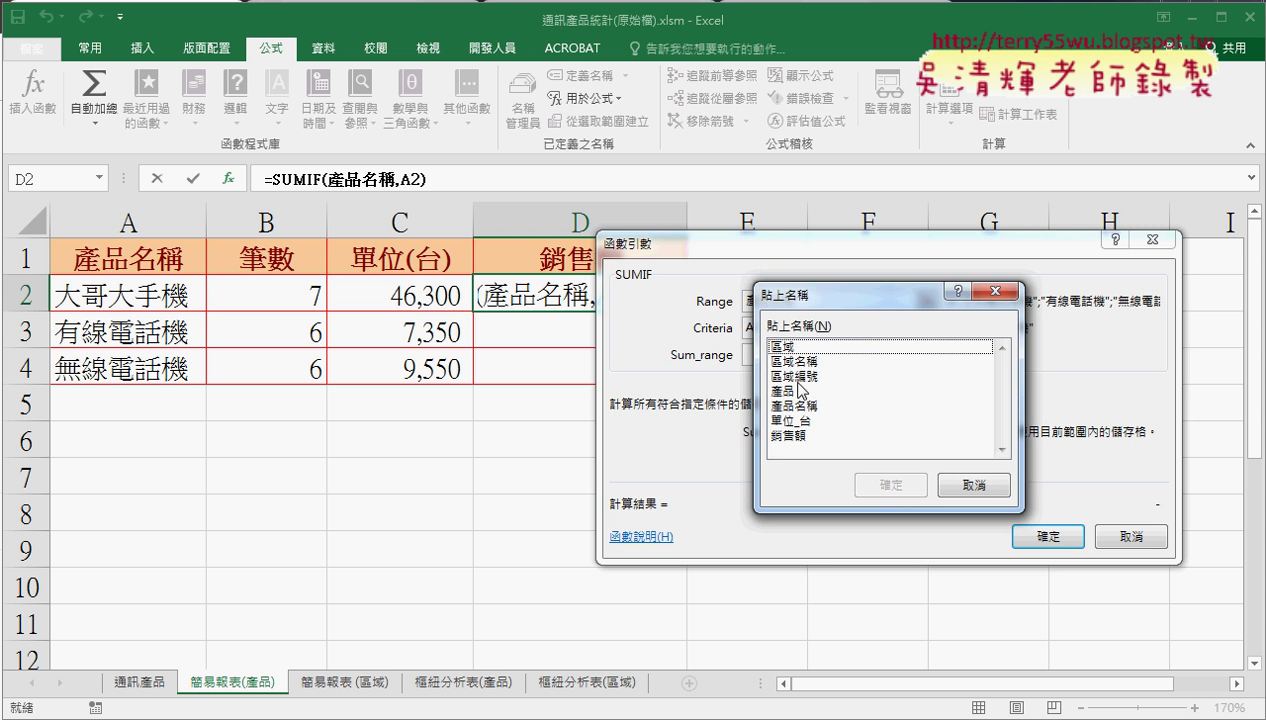
click(800, 436)
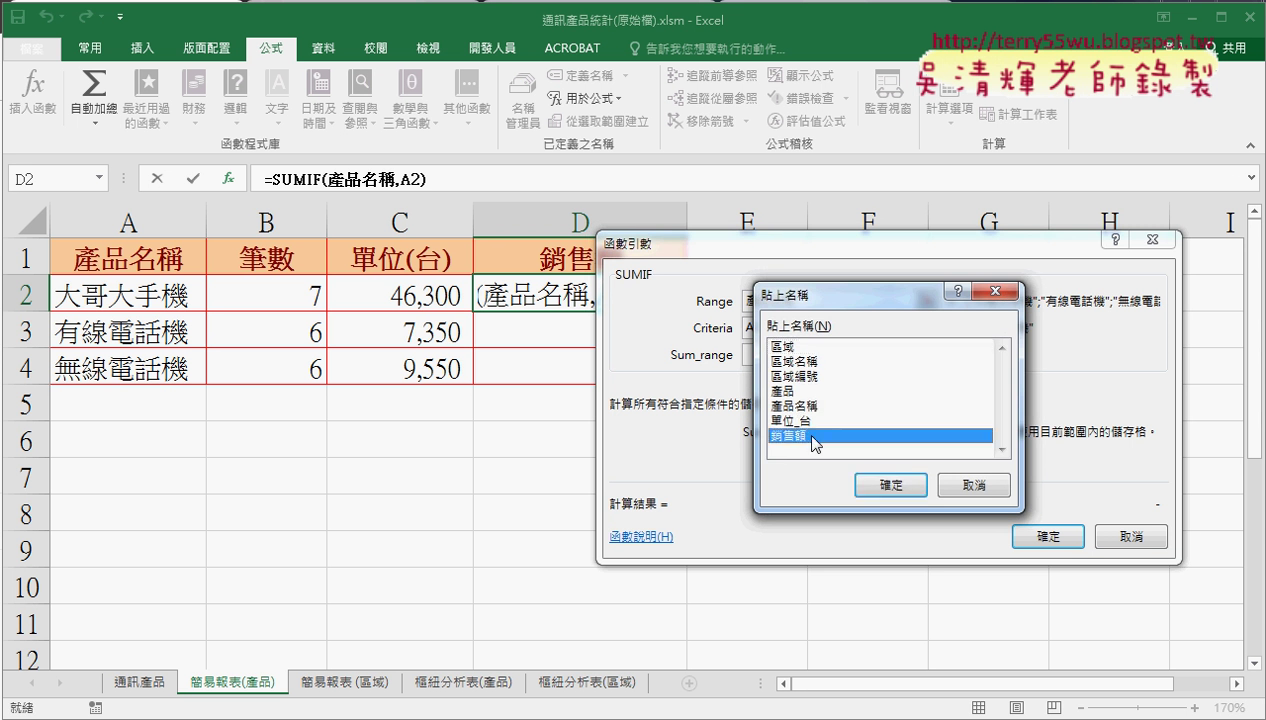
click(888, 485)
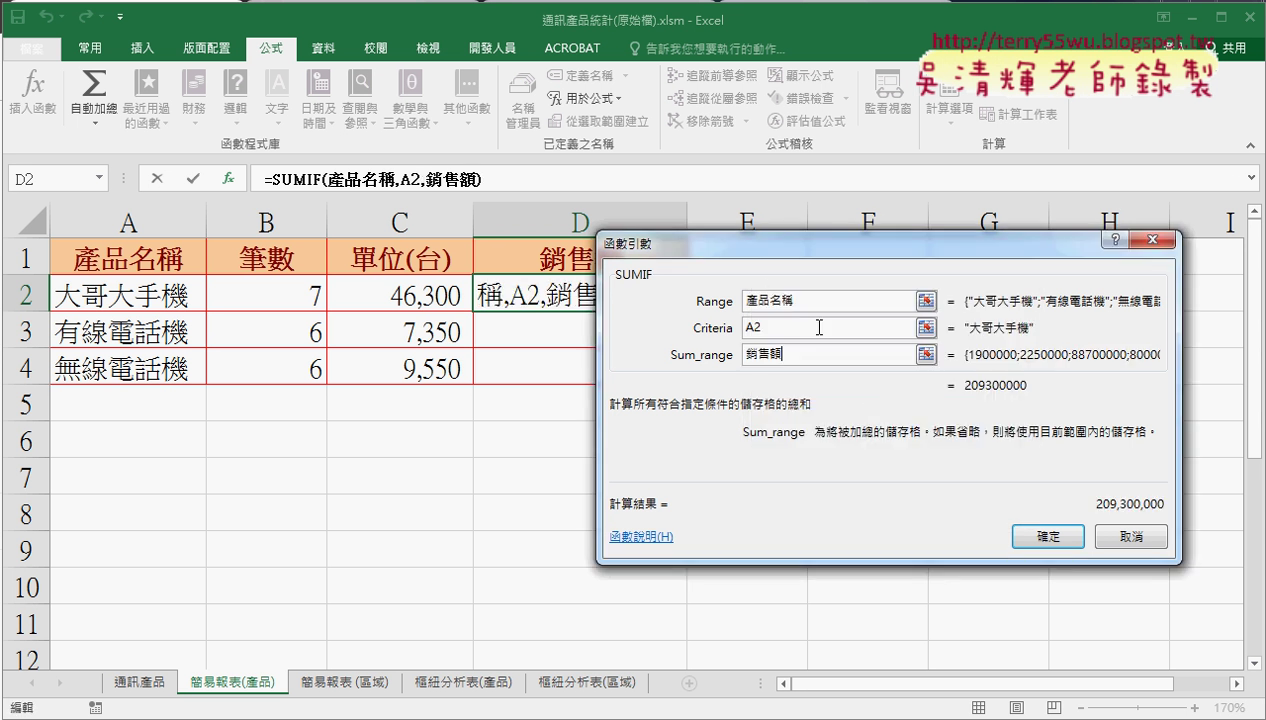
click(1048, 536)
double_click(687, 310)
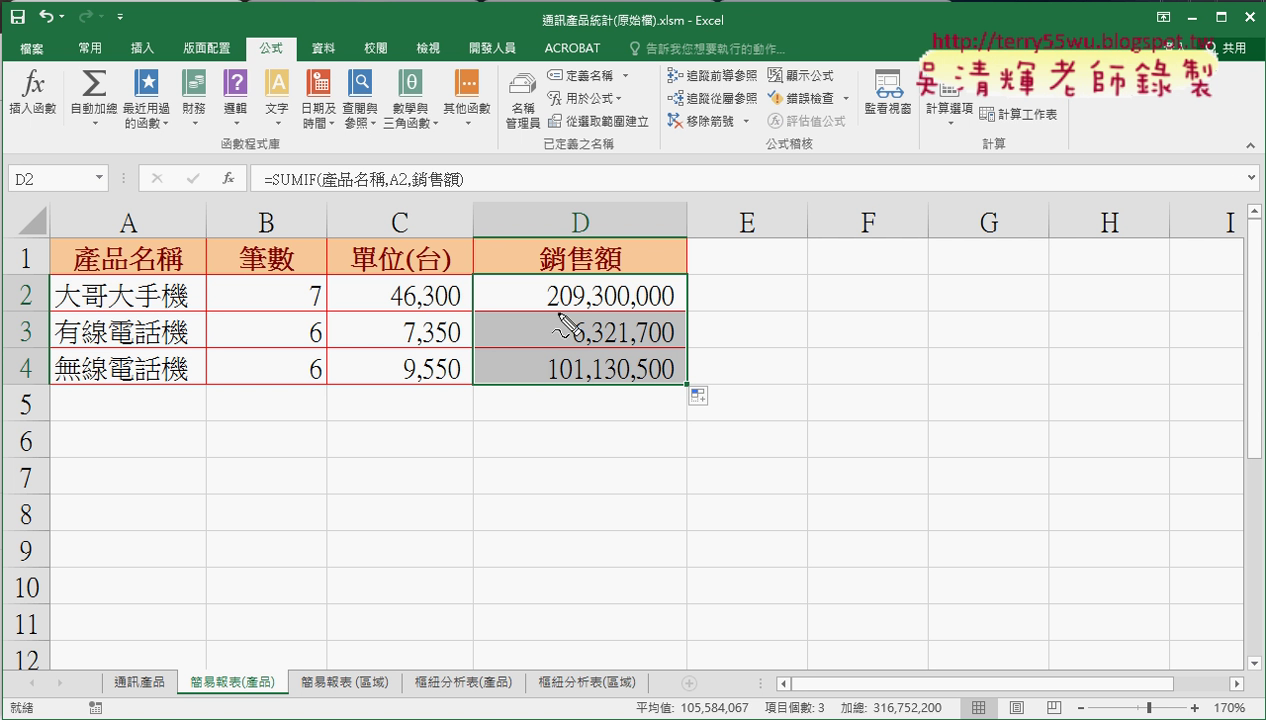
drag(684, 314, 550, 314)
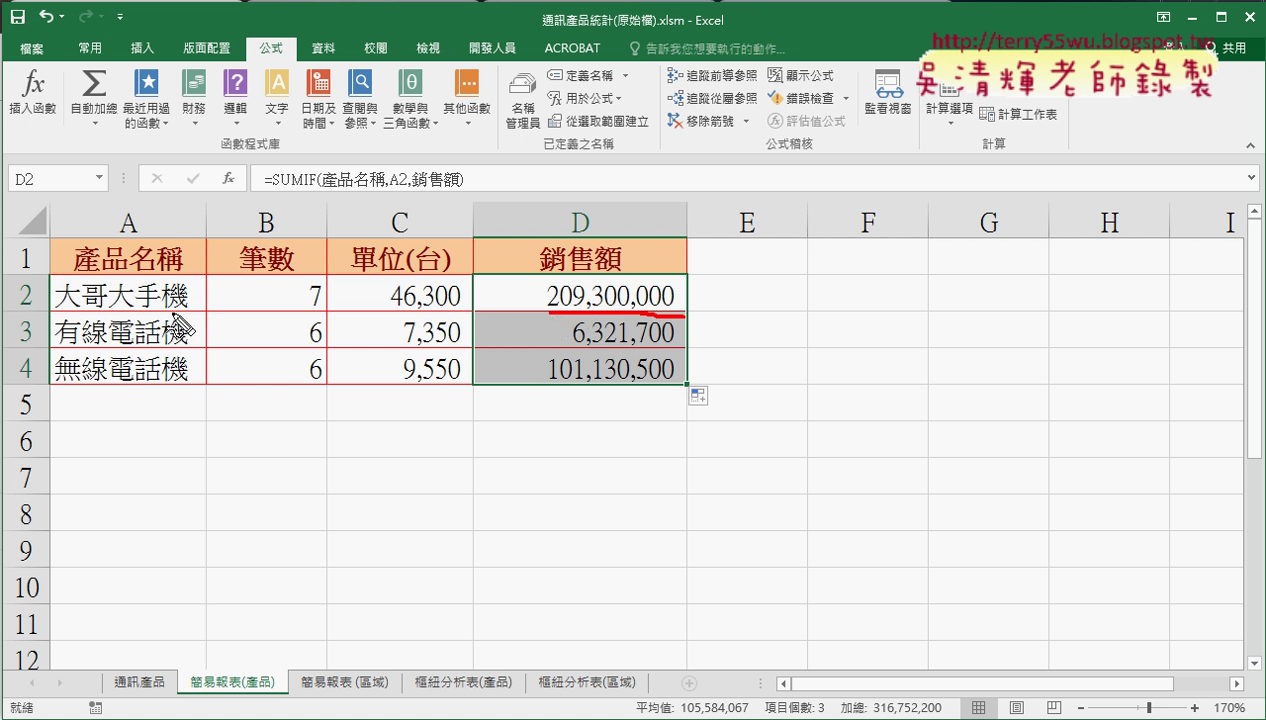
drag(140, 272, 190, 300)
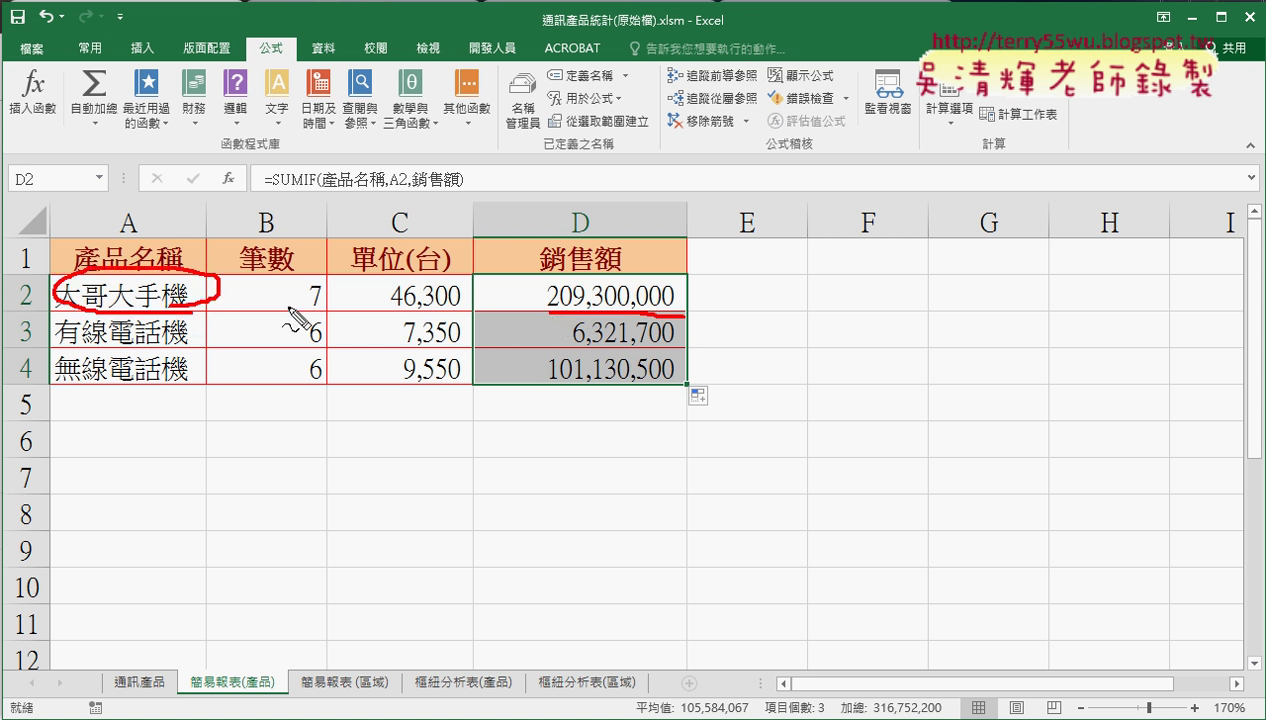
mouse_move(410, 330)
mouse_down()
mouse_move(486, 310)
mouse_move(420, 318)
mouse_up()
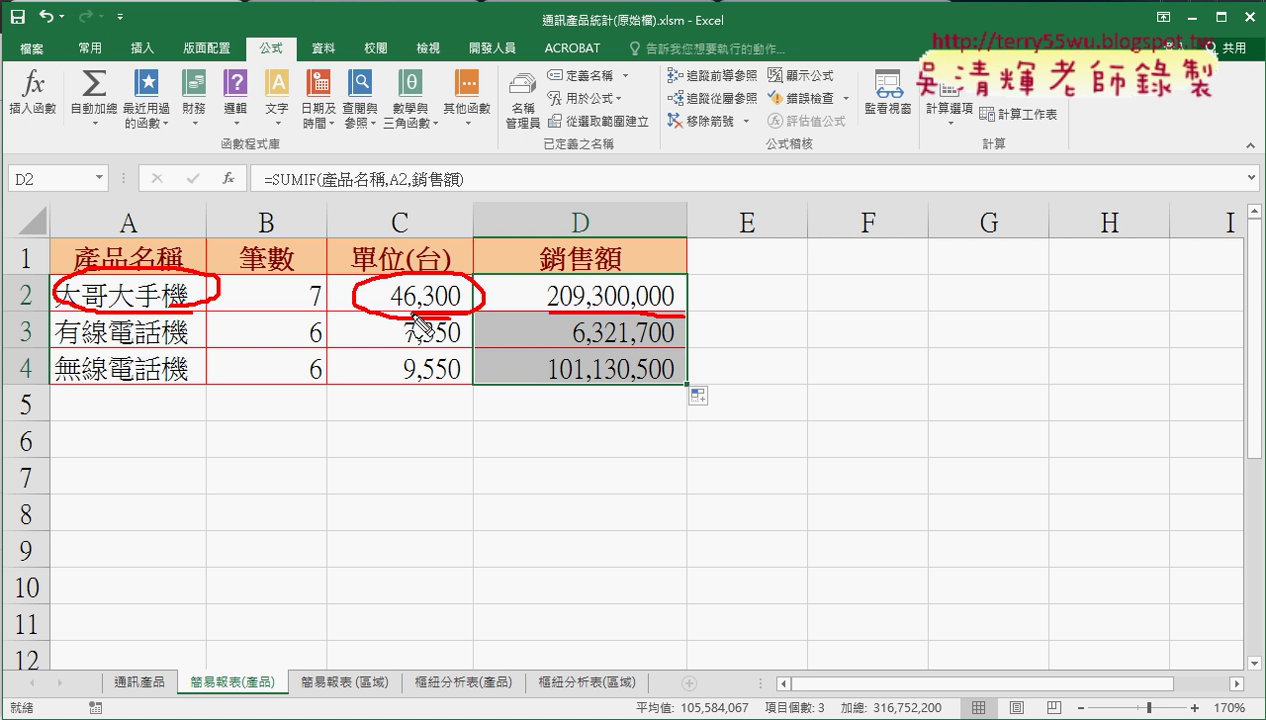
drag(305, 325, 314, 335)
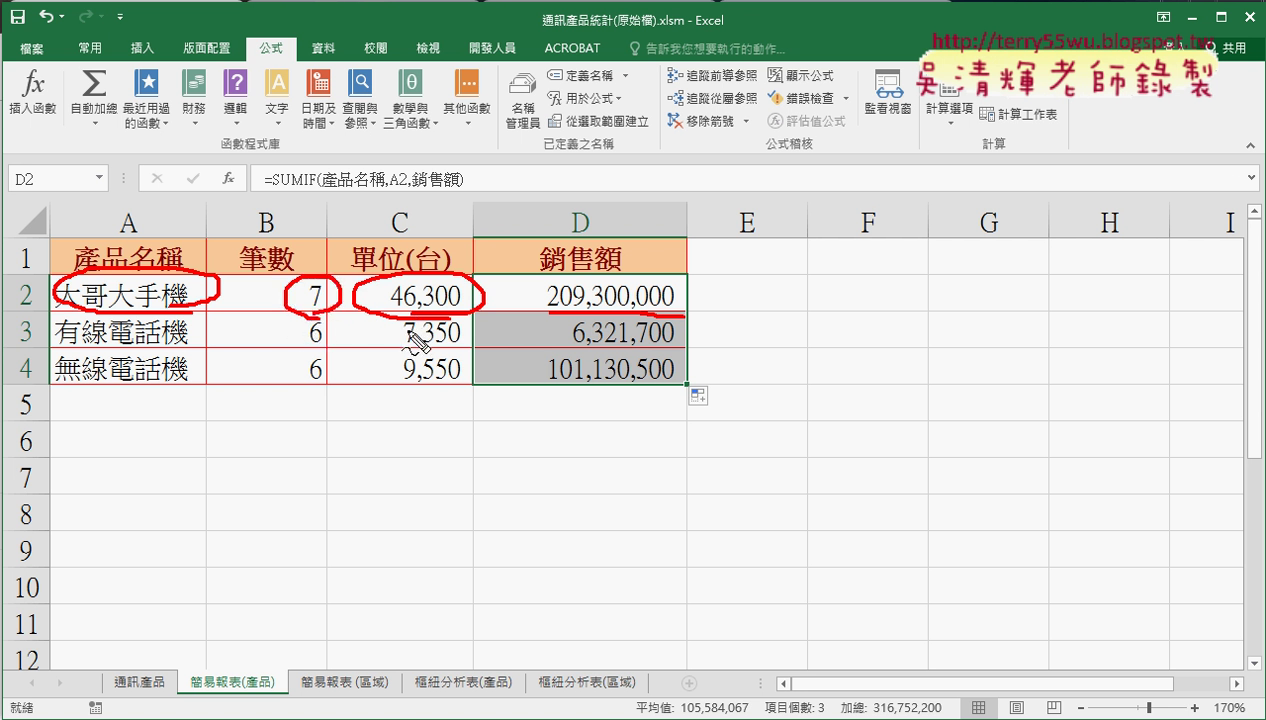
drag(702, 292, 747, 285)
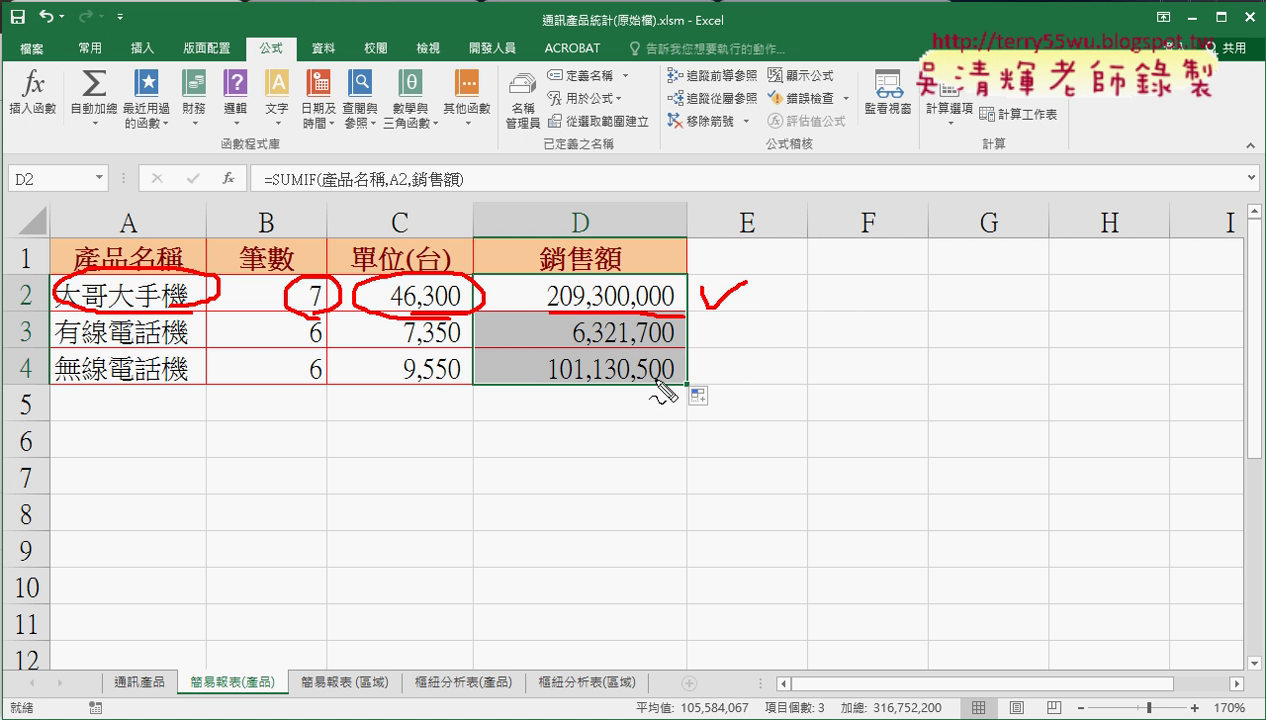
key(Escape)
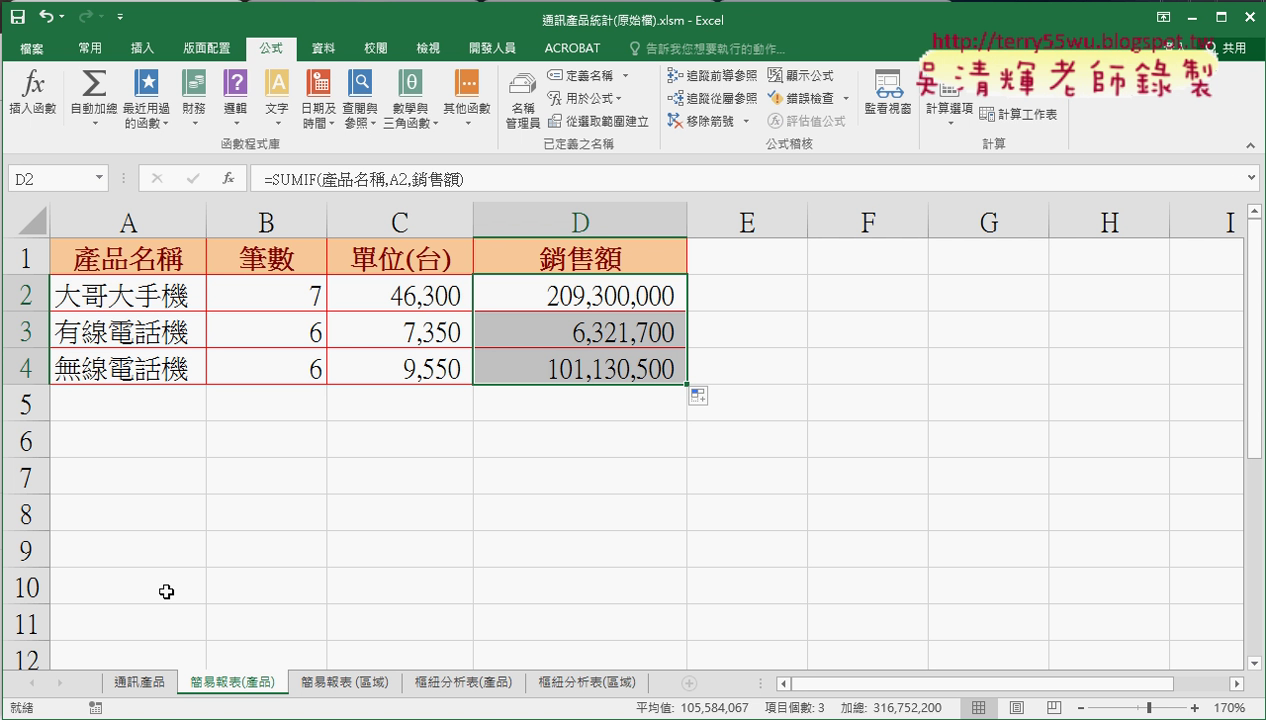
- Compare results across the 簡易報表(區域), 樞紐分析表(產品) and 樞紐分析表(區域) sheets
click(352, 683)
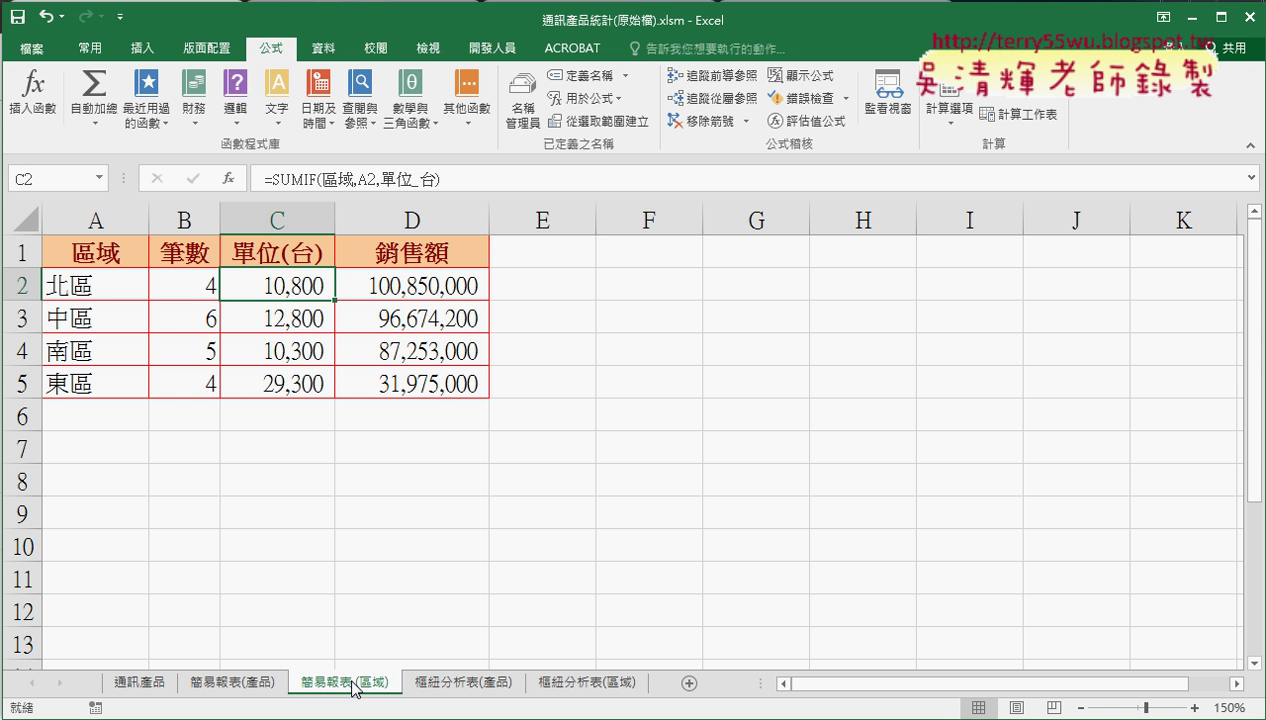
click(440, 683)
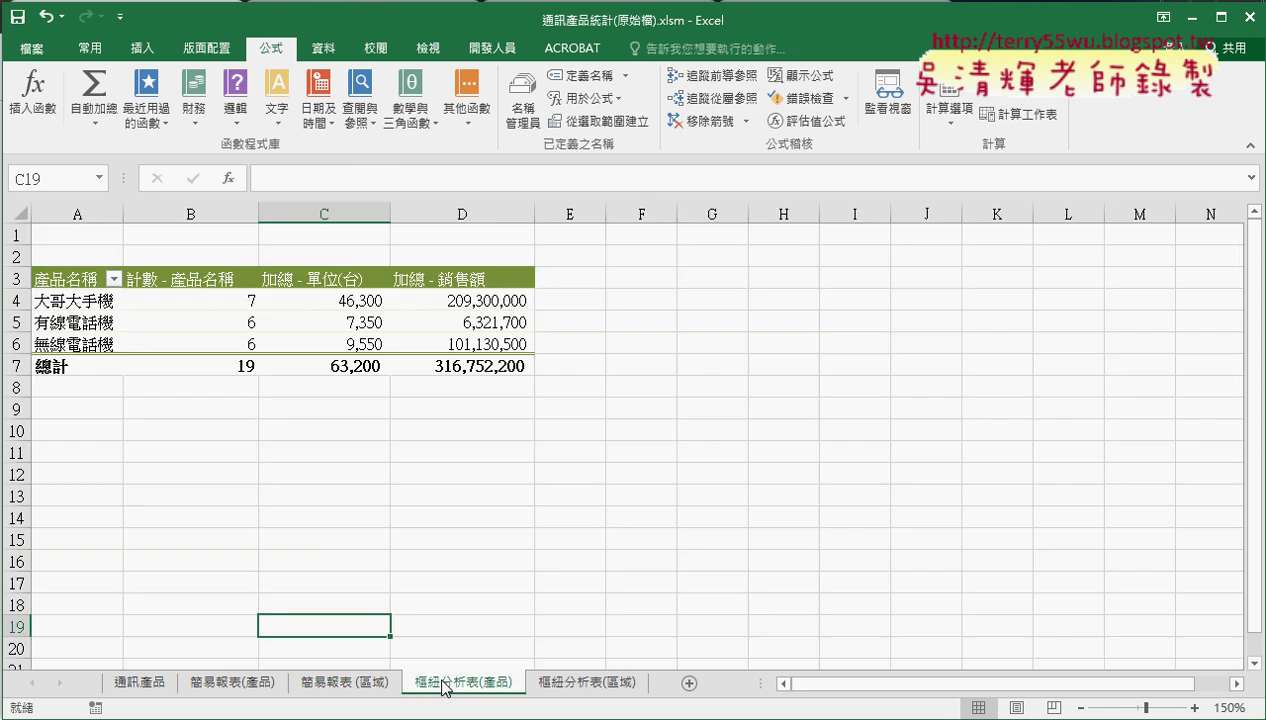
click(600, 684)
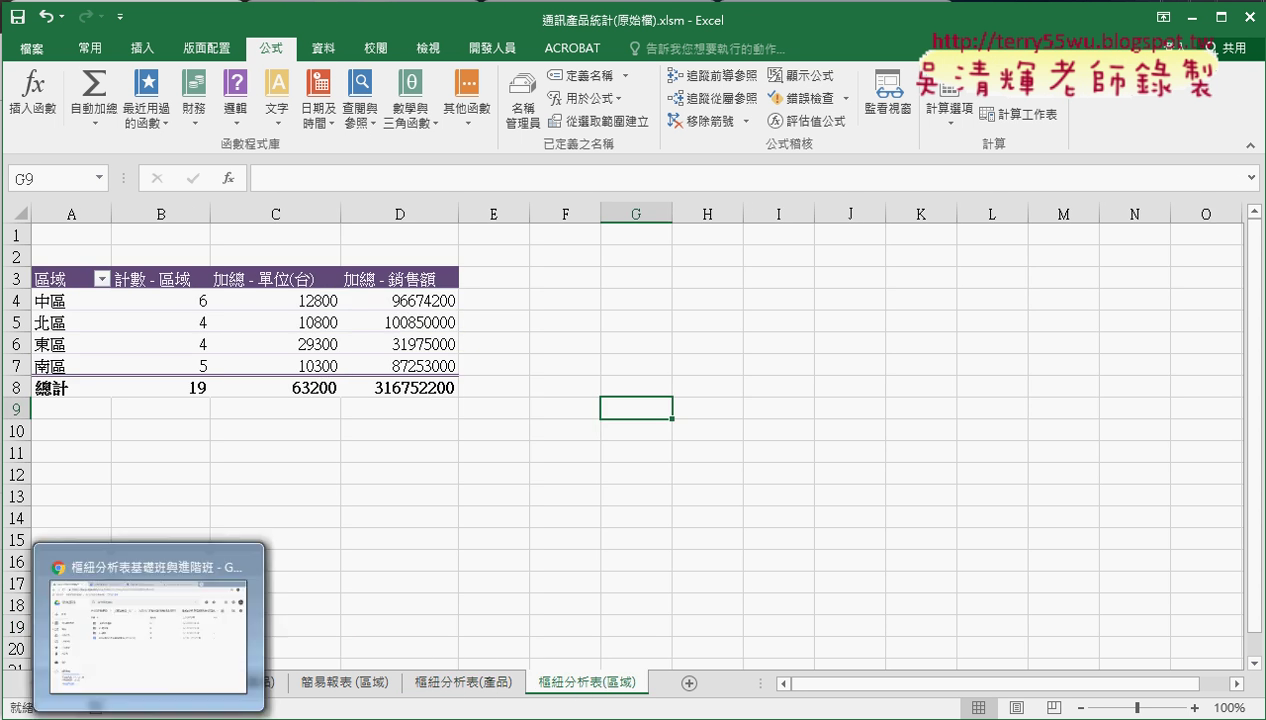
- In Google Drive, go through _雲端白板畫面 and 基礎班 to open 01_通訊產品統計
click(158, 655)
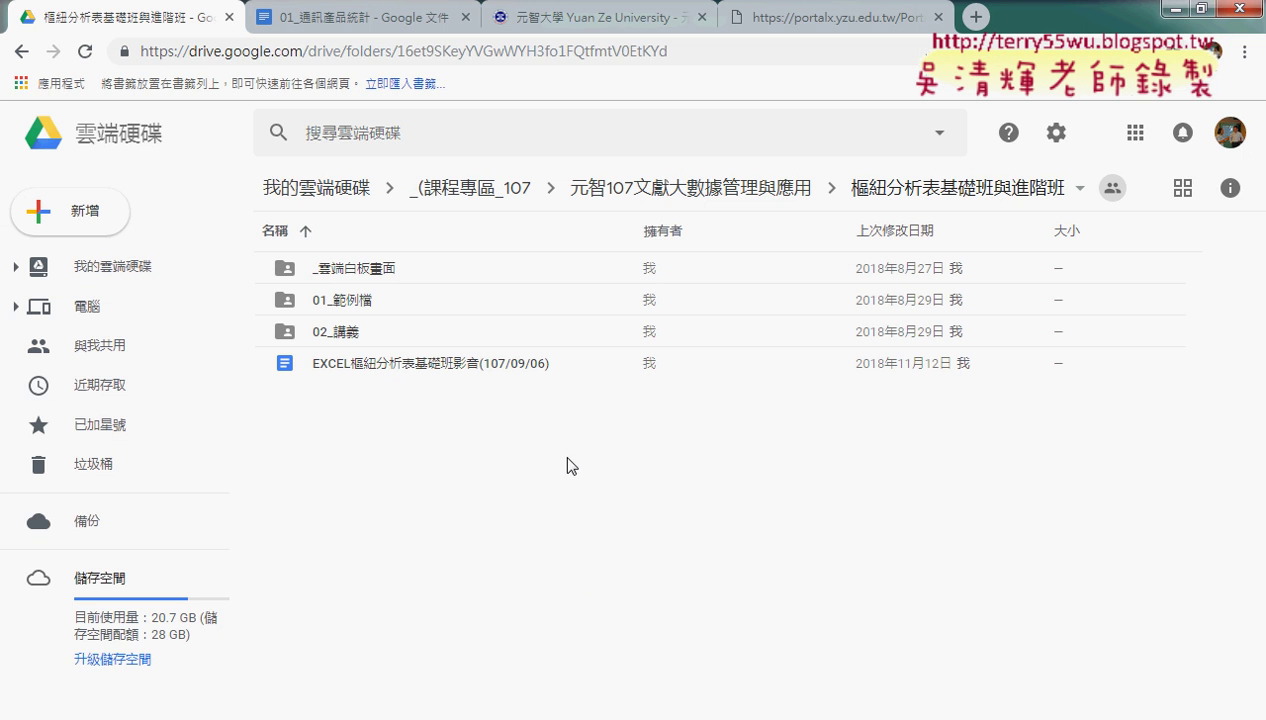
double_click(431, 266)
double_click(376, 268)
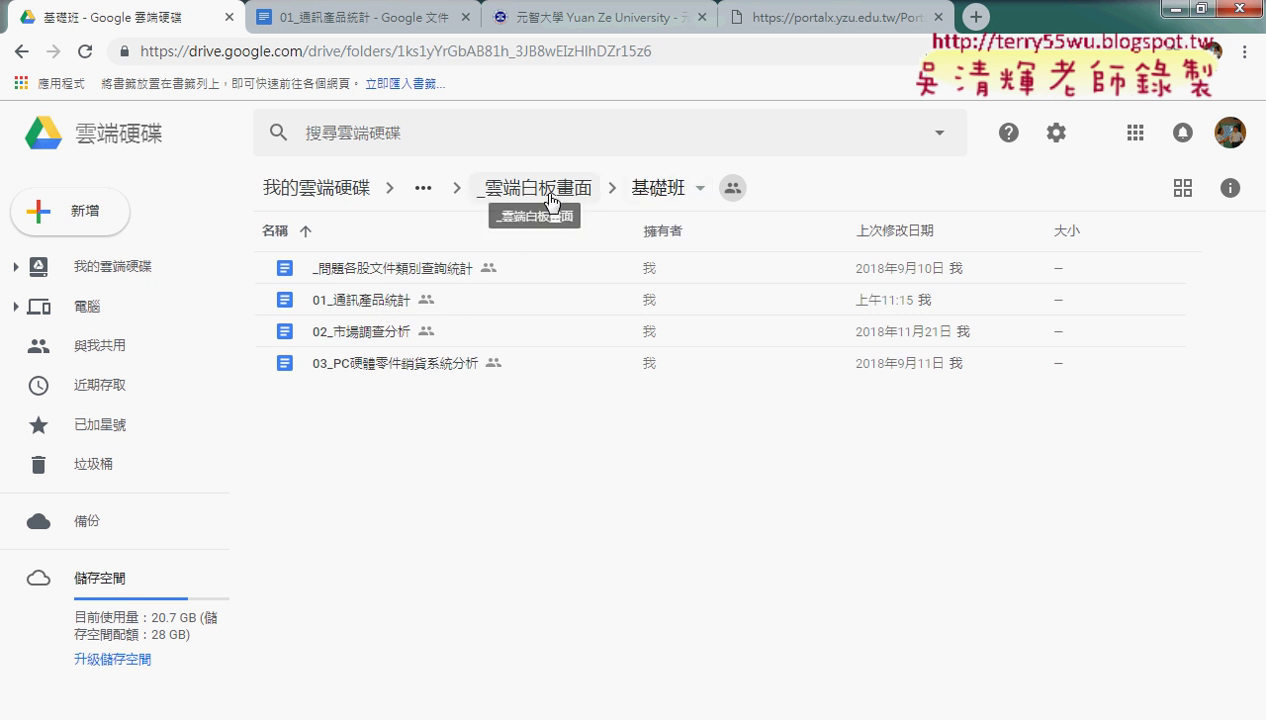
click(400, 298)
double_click(400, 300)
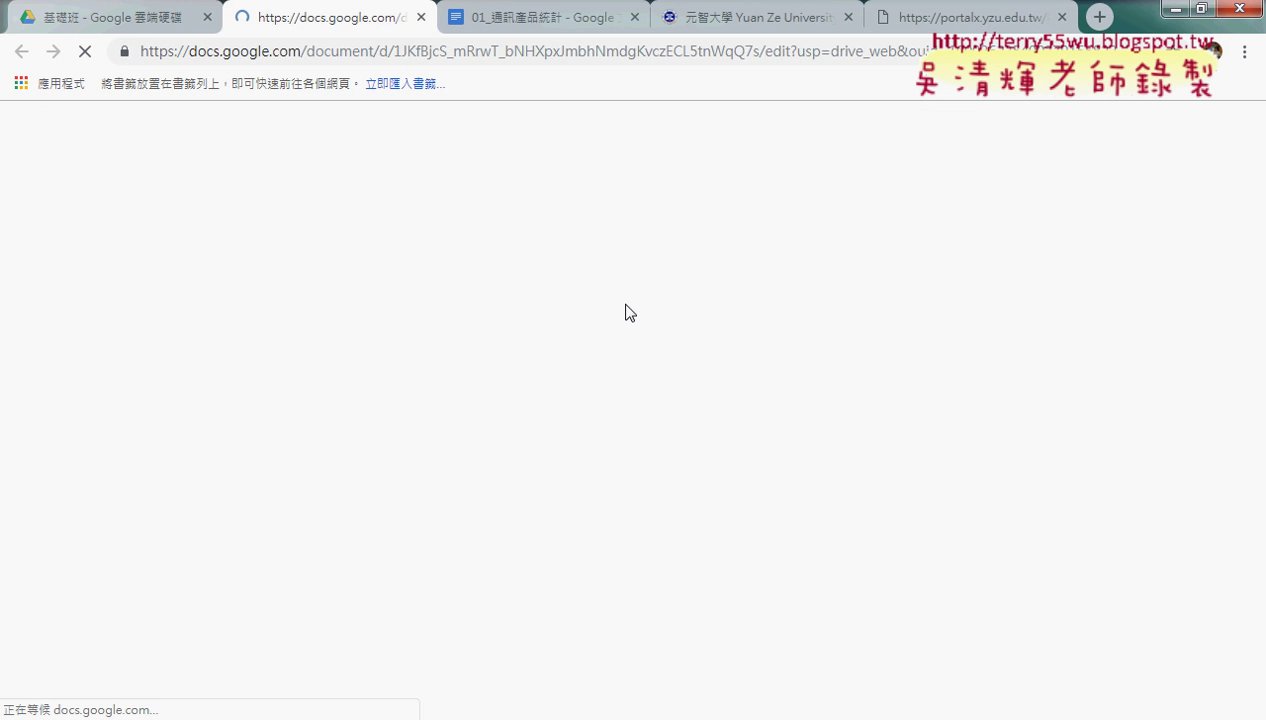
- Annotate the pivot table's region headers and product row labels, bracketing 大哥大手機's 101/102 rows
scroll(844, 395, down, 3)
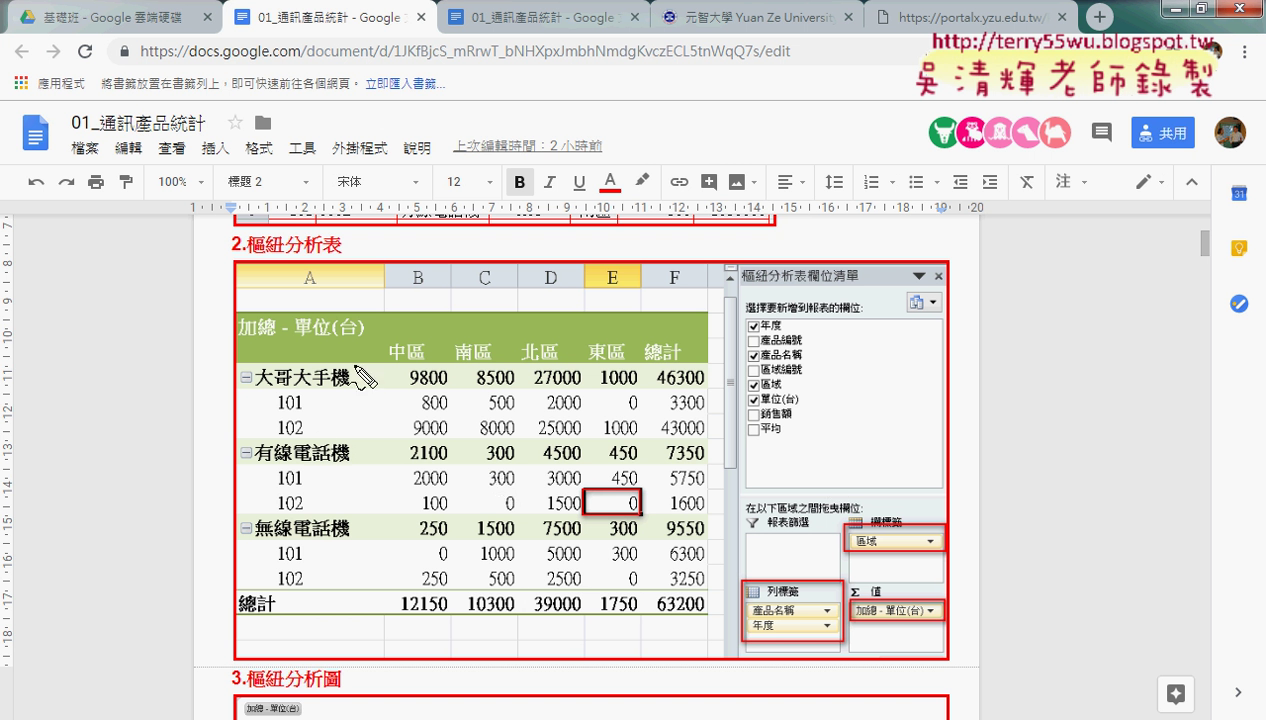
mouse_move(390, 345)
mouse_down()
mouse_move(625, 370)
mouse_move(705, 362)
mouse_up()
drag(765, 285, 708, 335)
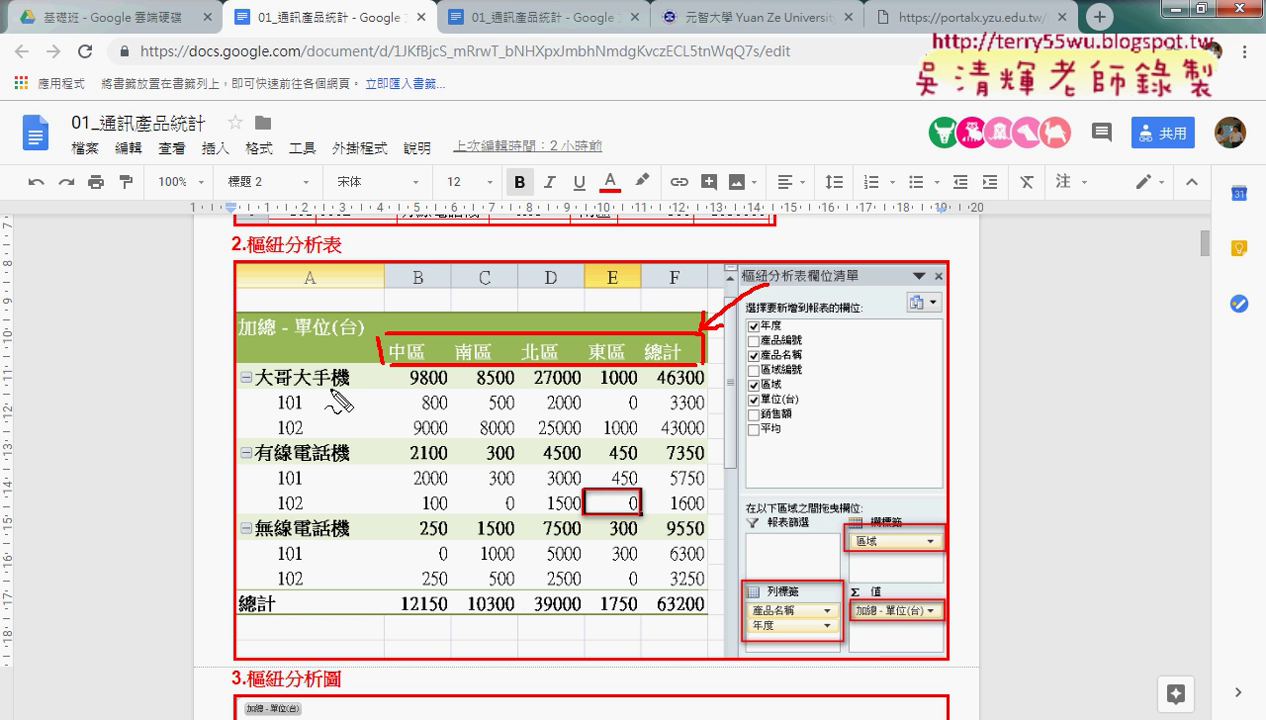
drag(240, 362, 238, 604)
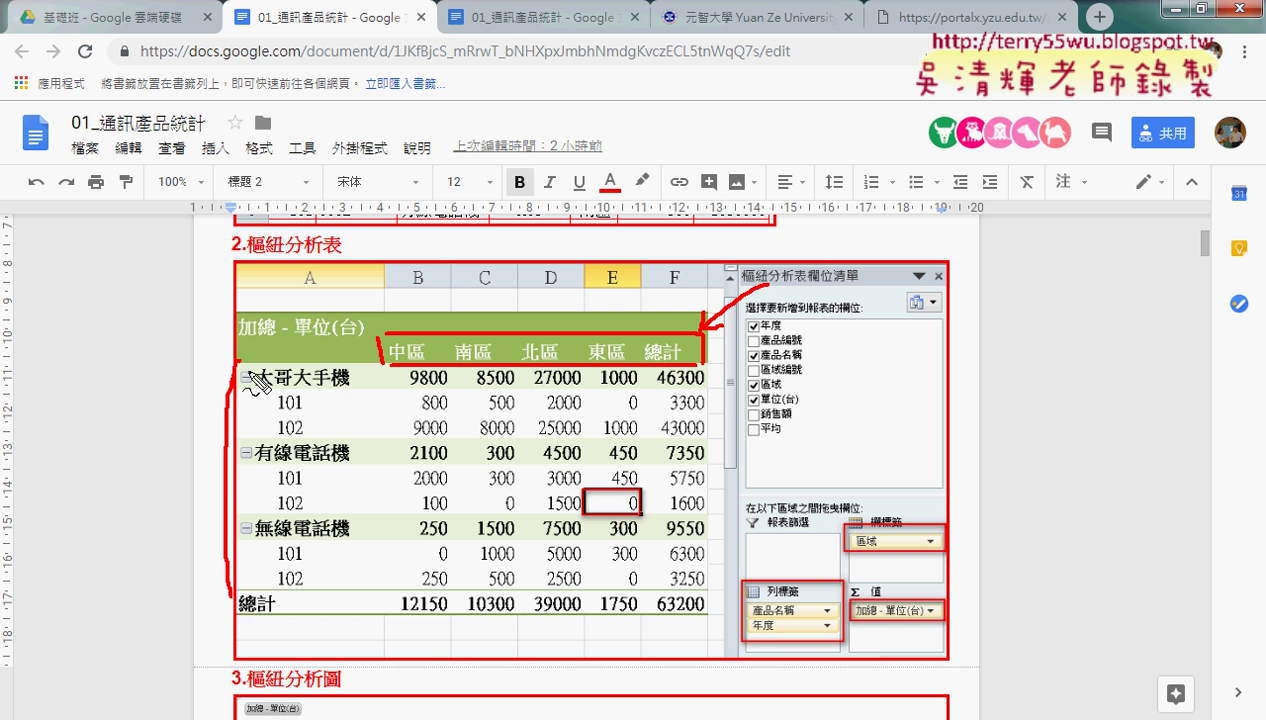
mouse_move(250, 360)
mouse_down()
mouse_move(372, 418)
mouse_move(366, 586)
mouse_move(228, 588)
mouse_up()
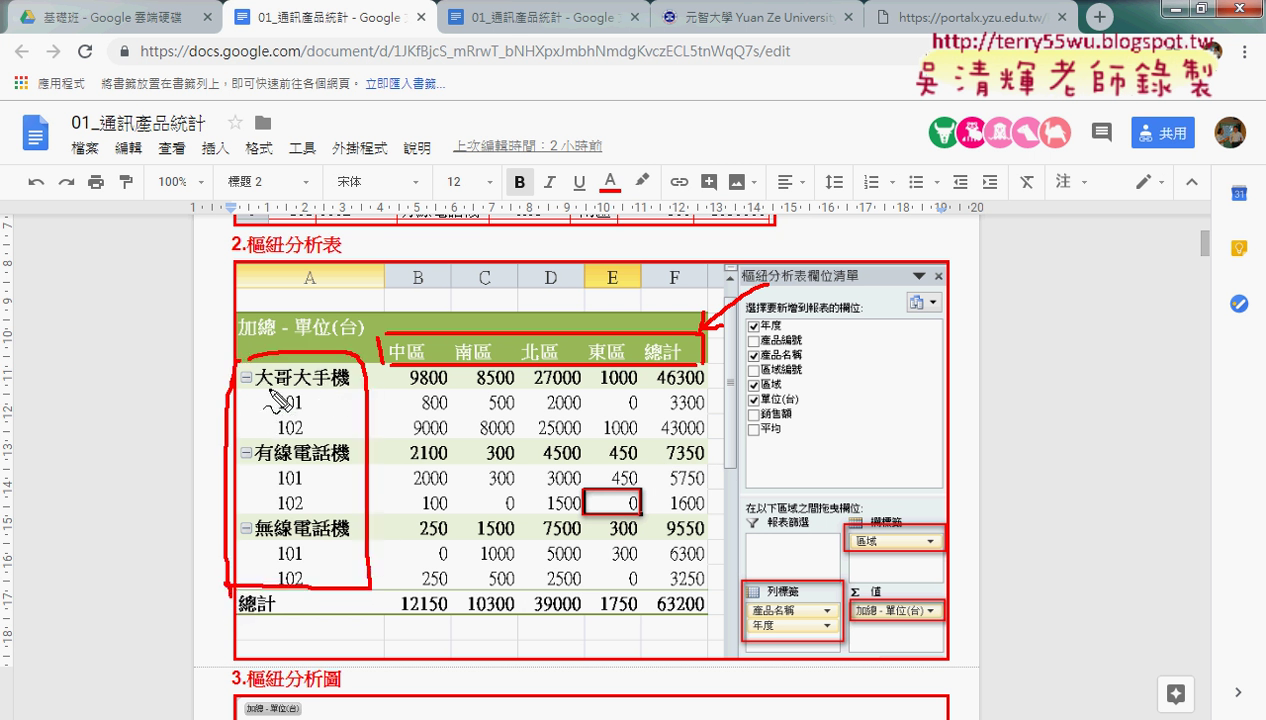
drag(262, 383, 332, 383)
mouse_move(284, 440)
mouse_down()
mouse_move(298, 396)
mouse_move(310, 452)
mouse_up()
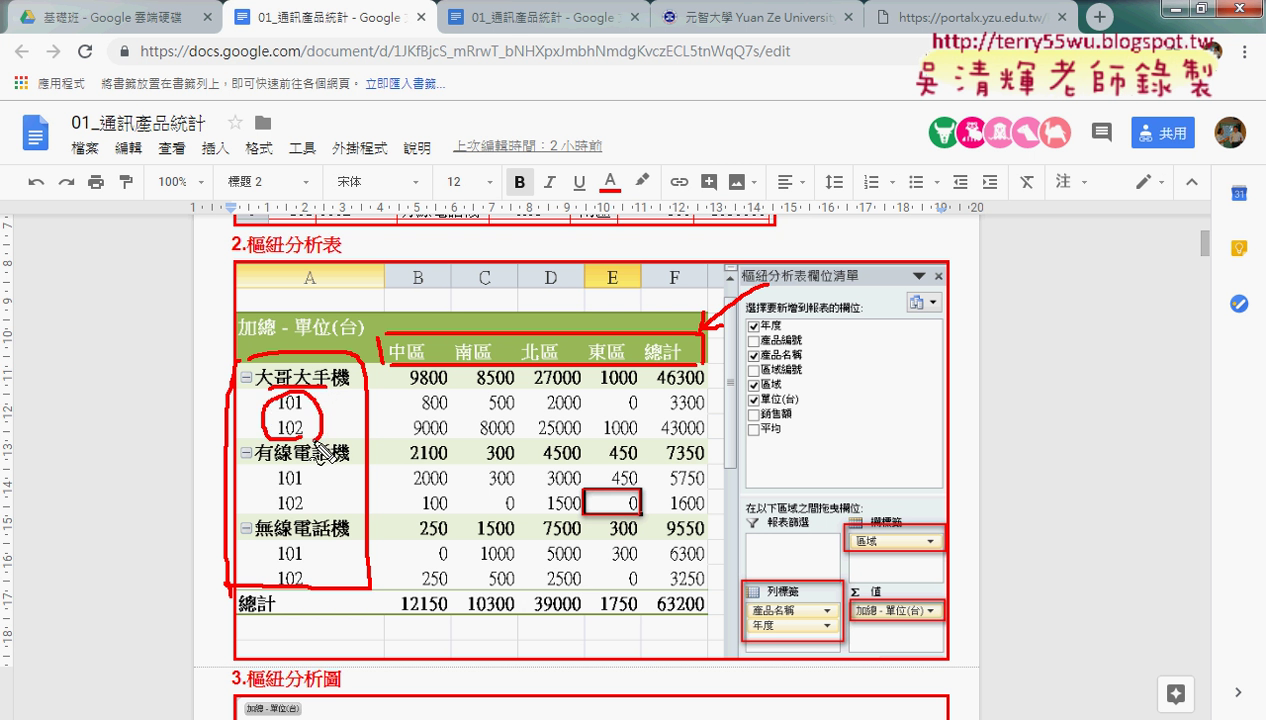